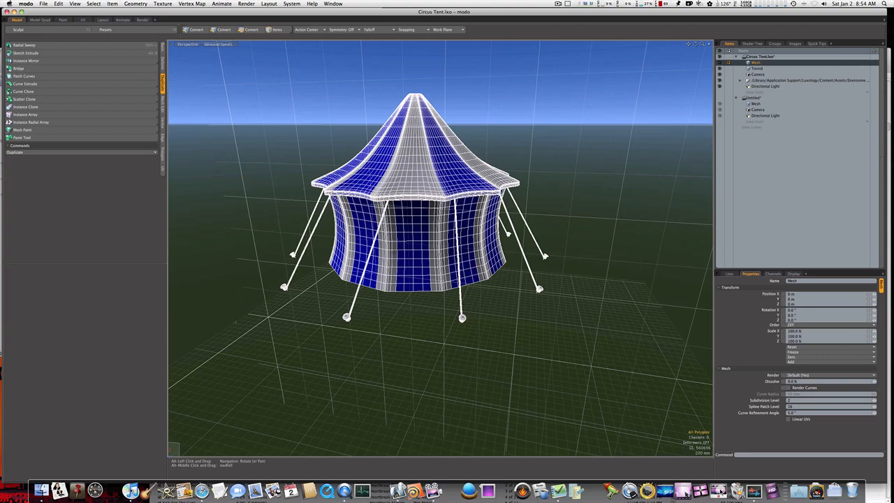
Add a new empty scene alongside the finished circus tent scene.
alt+drag(508, 233, 499, 243)
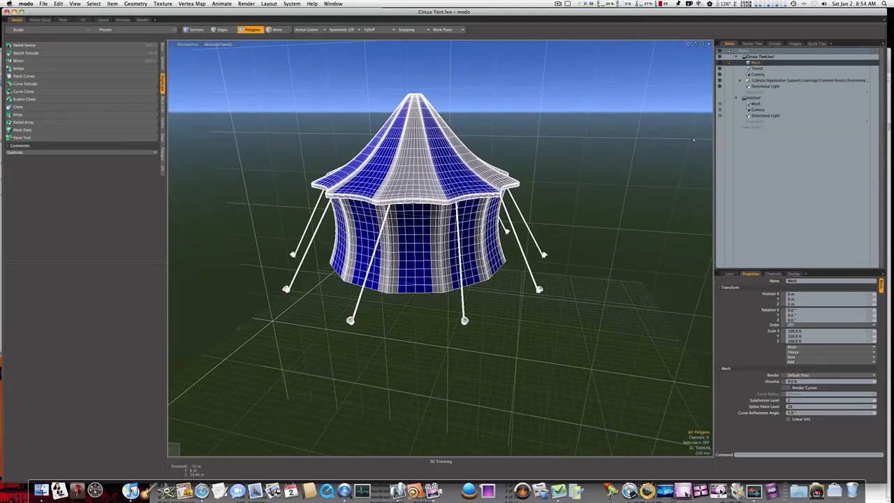
click(748, 128)
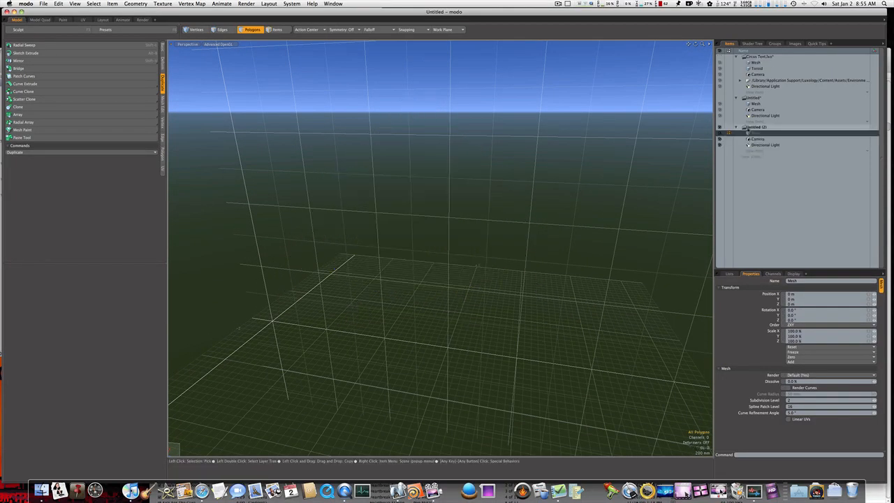
alt+drag(417, 244, 456, 294)
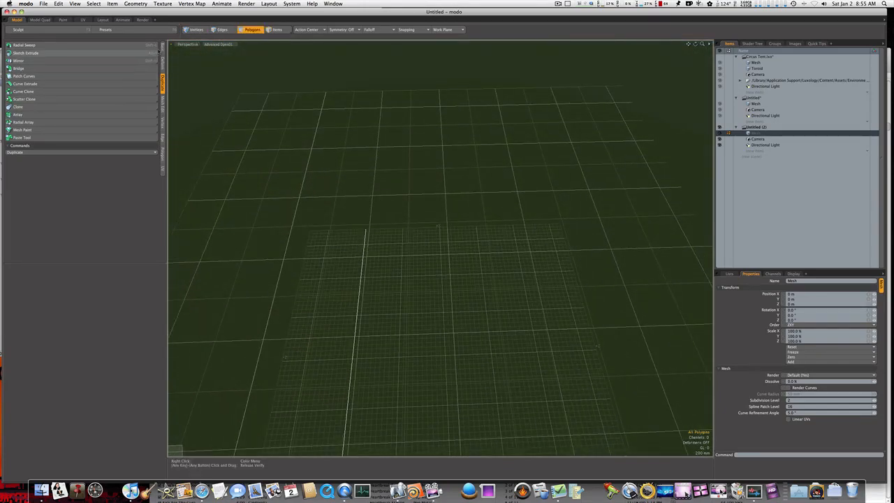
Draw a 12-sided cylinder along the Y axis, about 608 mm in radius and 620 mm high.
click(163, 48)
click(101, 47)
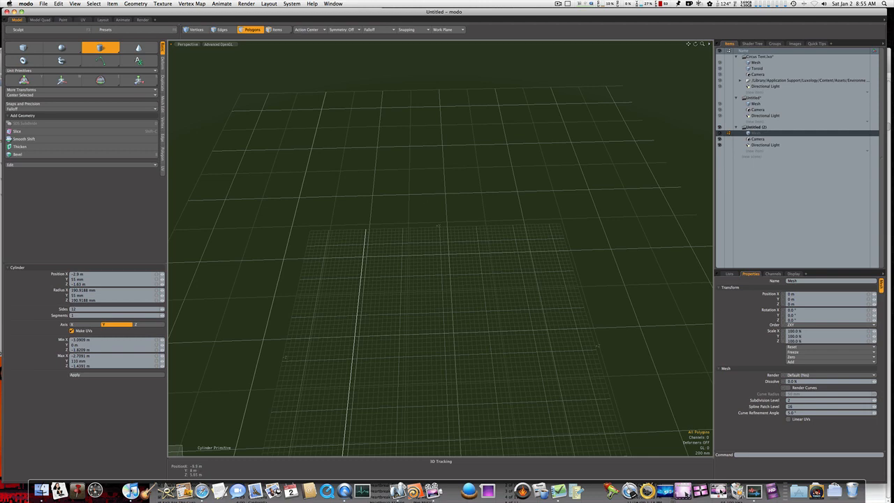
click(426, 291)
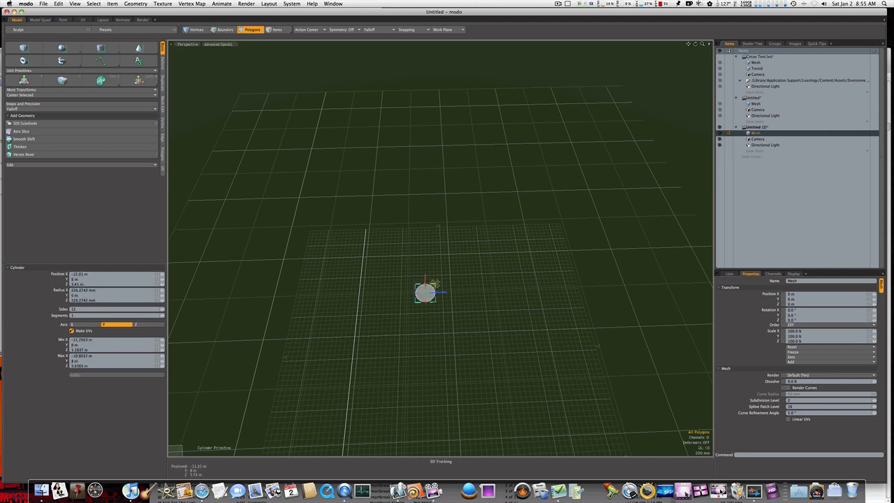
ctrl+drag(441, 278, 451, 269)
alt+drag(438, 304, 437, 237)
scroll(438, 239, down, 5)
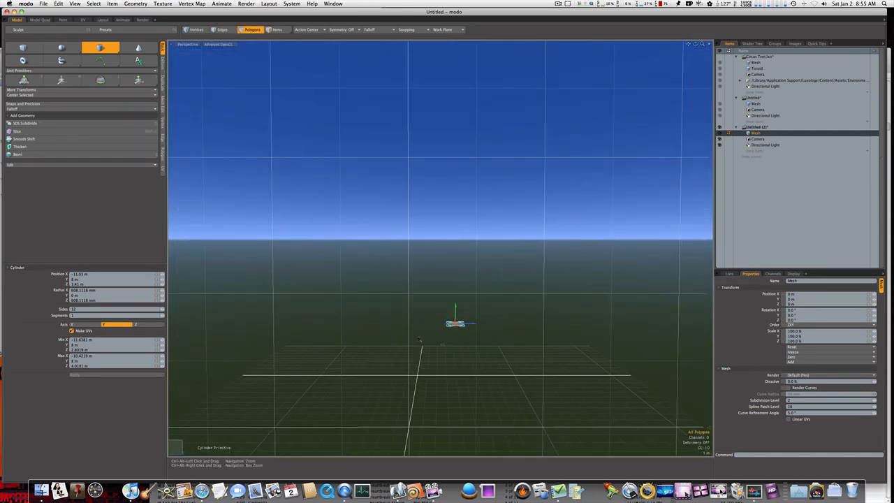
alt+drag(442, 344, 459, 329)
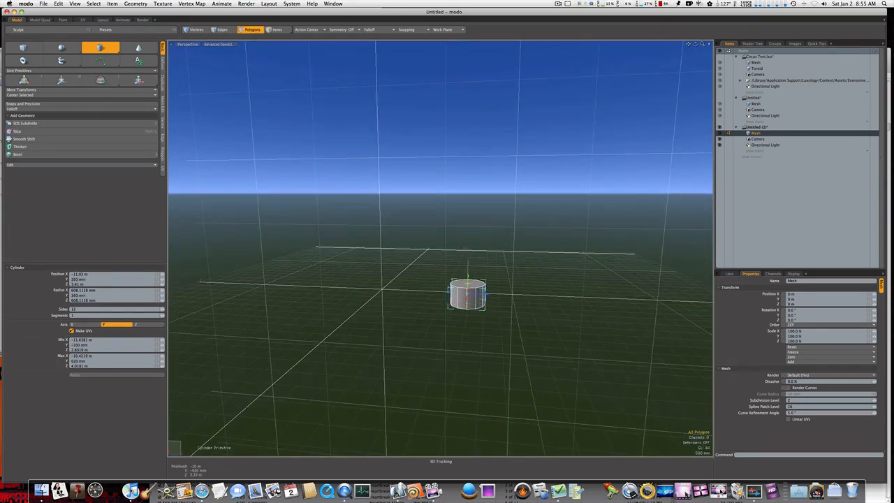
scroll(466, 304, up, 10)
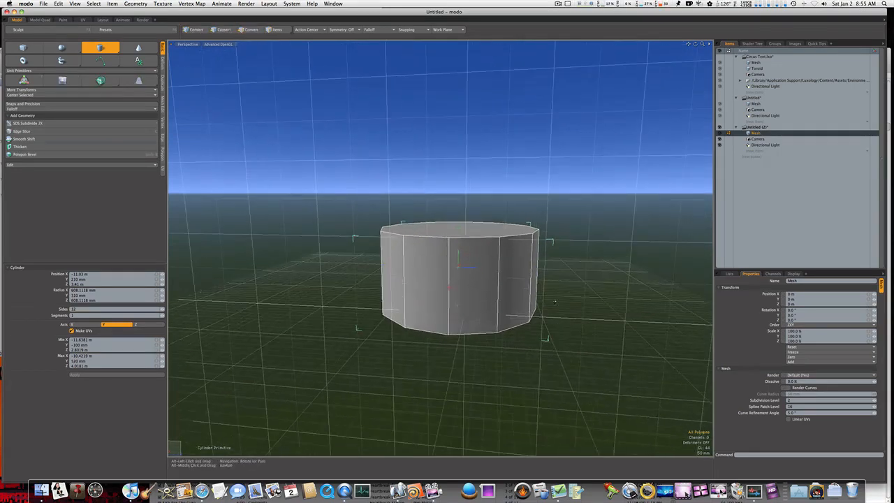
alt+drag(465, 302, 549, 309)
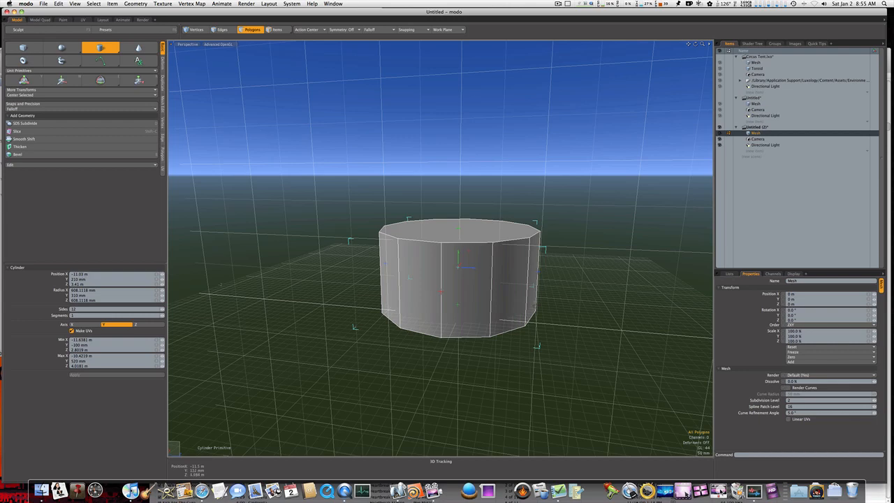
Scale the whole cylinder uniformly to about 432%.
key(space)
key(r)
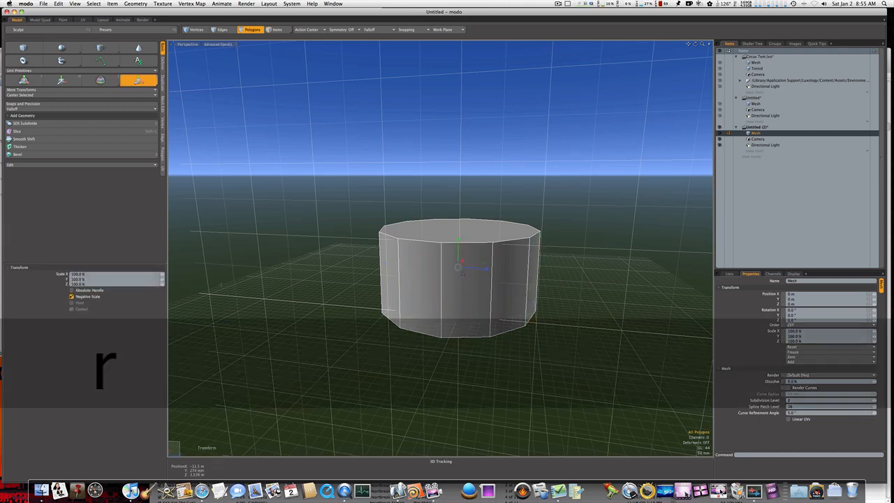
drag(460, 269, 408, 296)
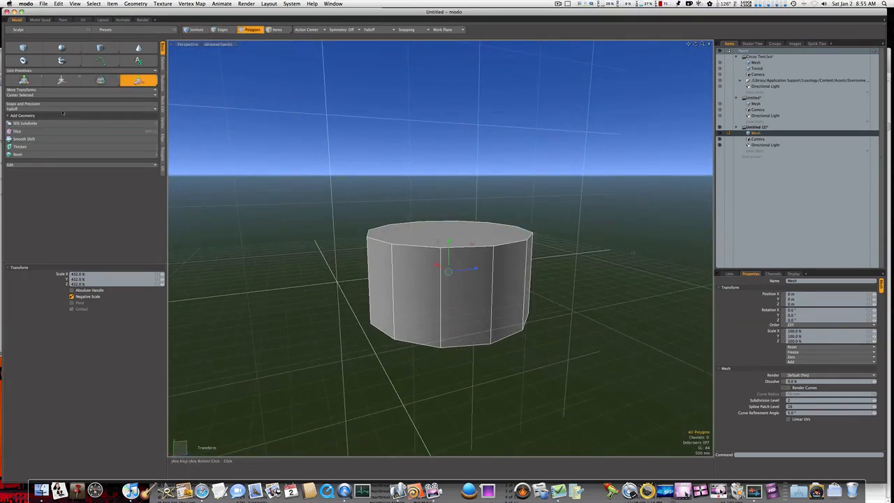
key(space)
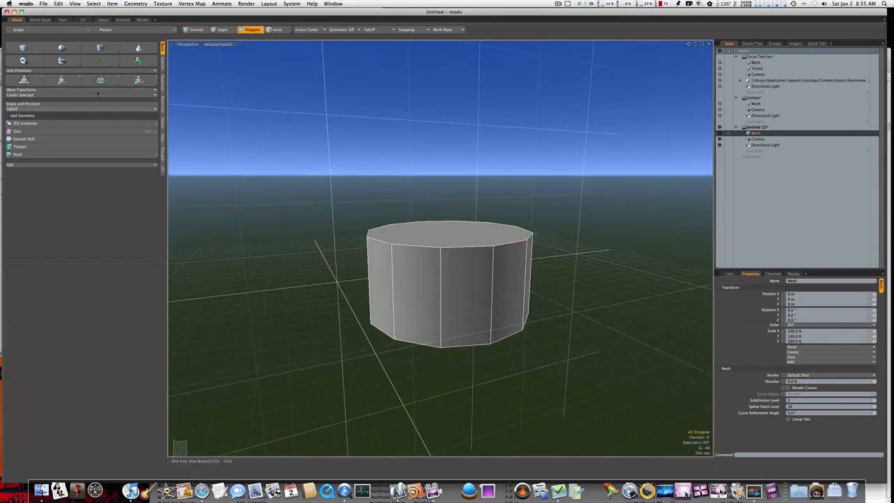
Center the cylinder on all axes at the scene origin.
click(90, 96)
click(90, 96)
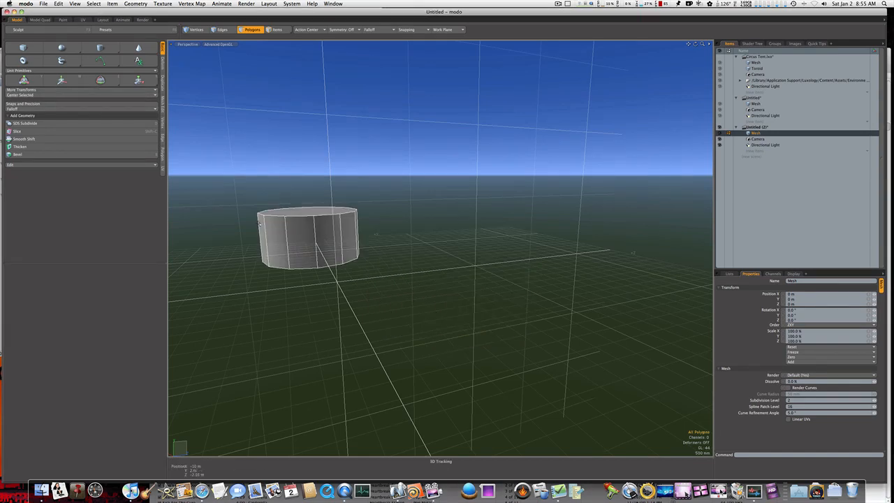
alt+drag(288, 237, 343, 305)
scroll(552, 319, up, 3)
alt+drag(555, 321, 427, 344)
scroll(439, 327, down, 10)
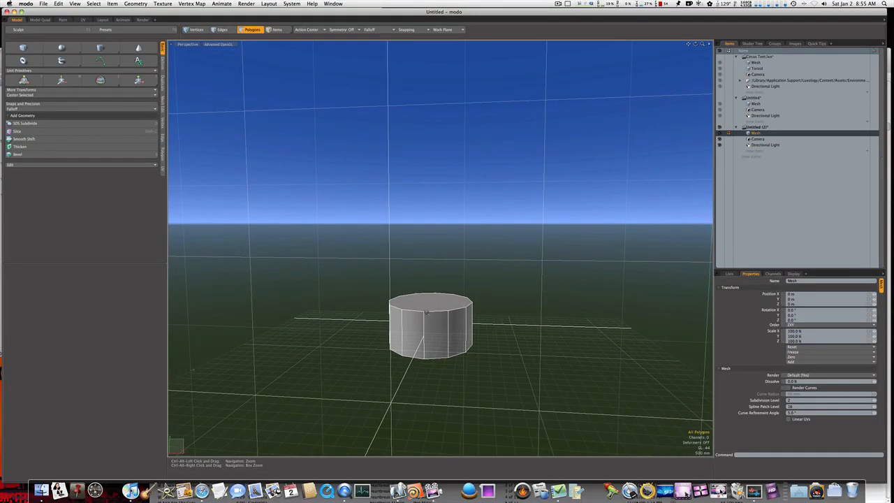
Cut the cylinder's top cap polygon and paste it back as a piece detached from the walls.
ctrl+alt+drag(422, 311, 495, 301)
ctrl+alt+drag(491, 364, 453, 304)
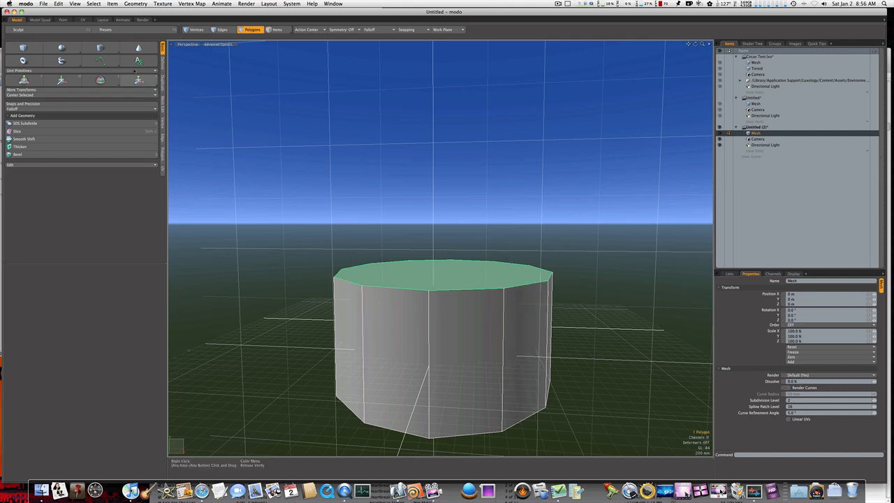
click(62, 4)
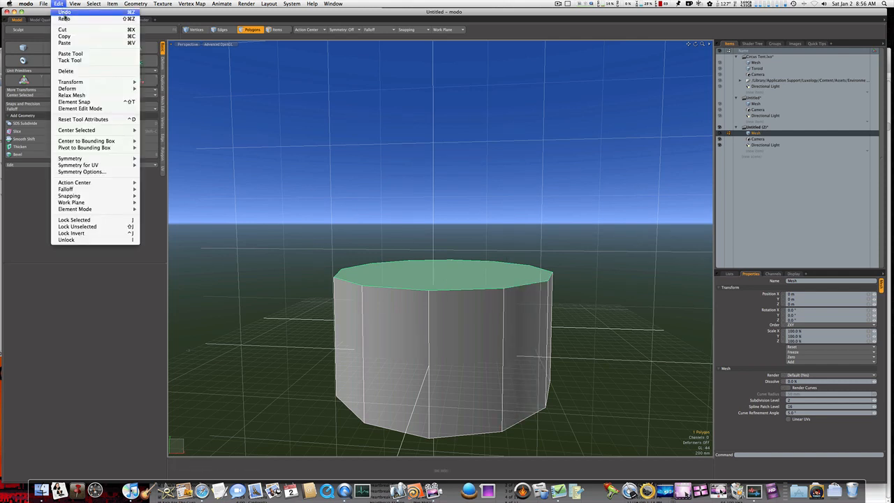
click(62, 31)
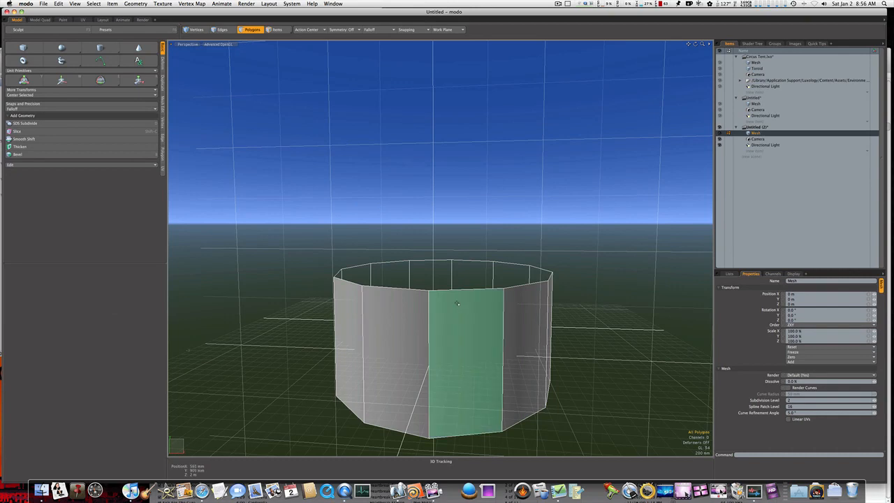
alt+drag(464, 346, 449, 288)
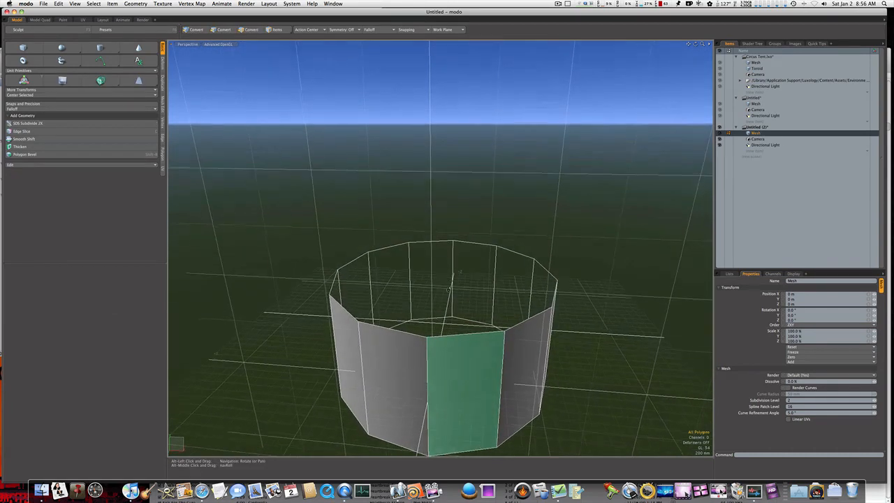
click(61, 4)
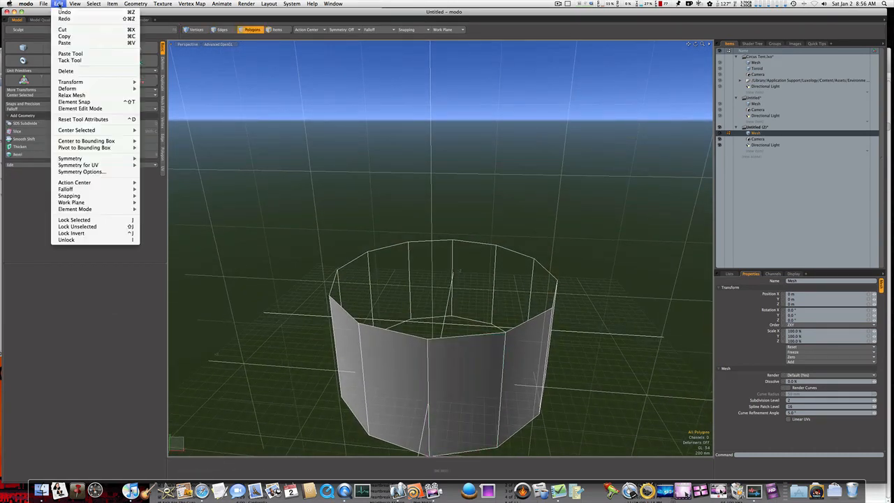
click(64, 42)
Test the pasted cap's separation by raising it above the cylinder walls, and undo the move.
mouse_move(447, 293)
alt+mouse_down()
mouse_move(454, 301)
mouse_move(454, 289)
alt+mouse_up()
key(w)
drag(442, 252, 442, 239)
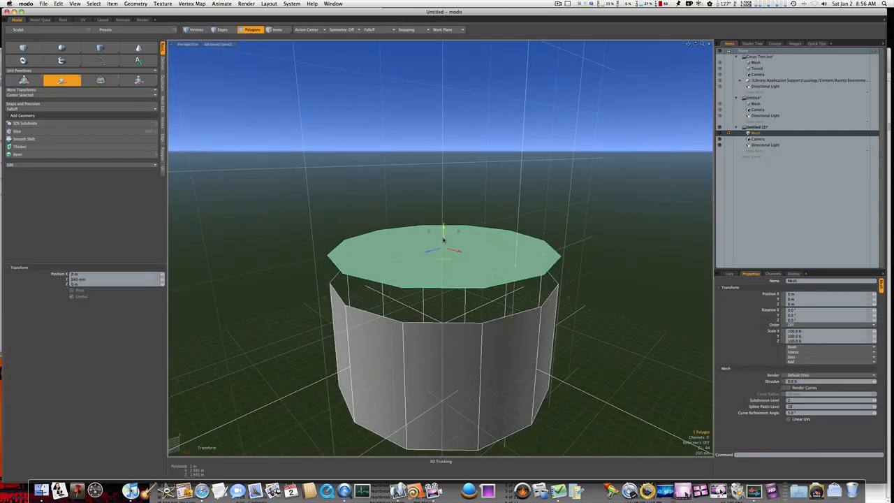
key(super+z)
key(space)
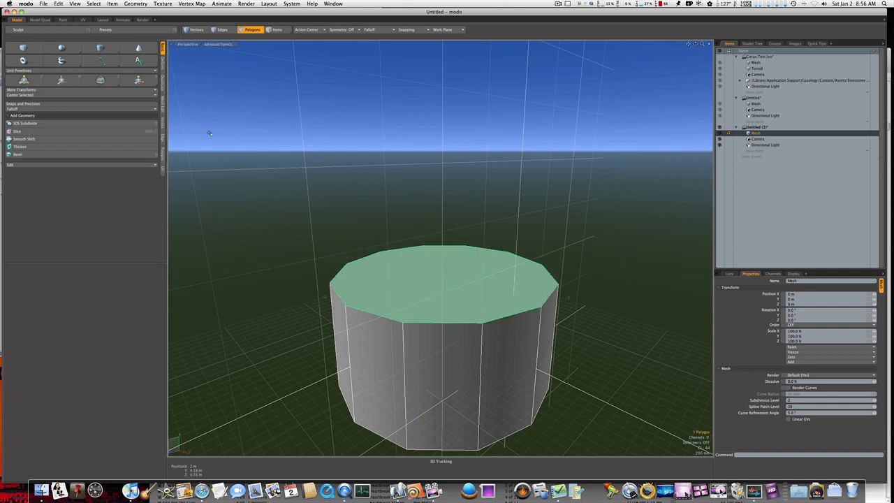
Split the top cap into triangles meeting at its center with the Spikey tool at zero spike strength.
click(164, 148)
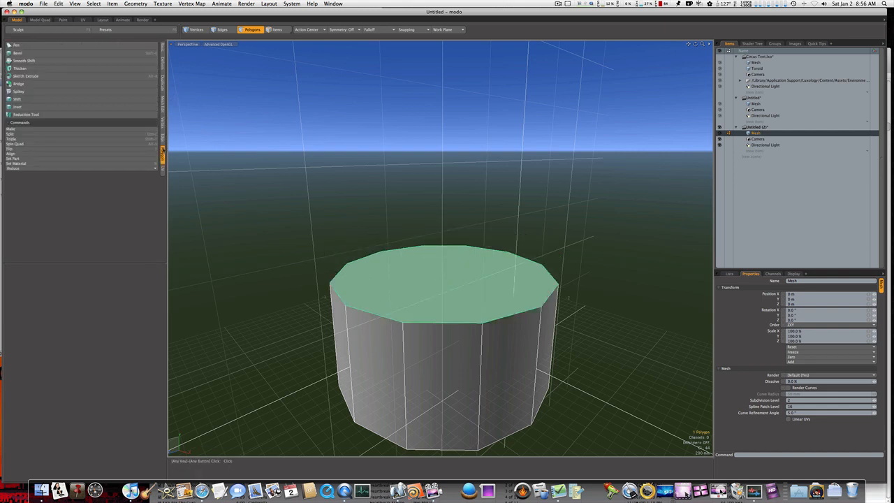
click(28, 92)
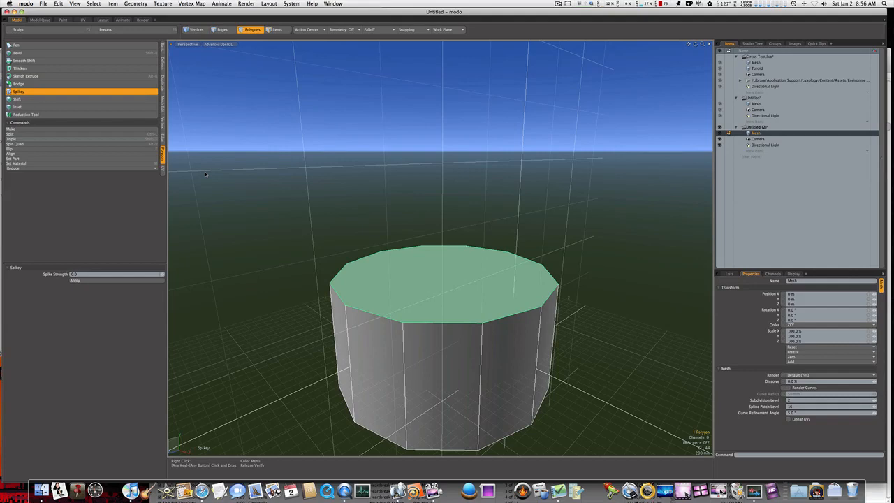
click(495, 277)
key(space)
click(561, 198)
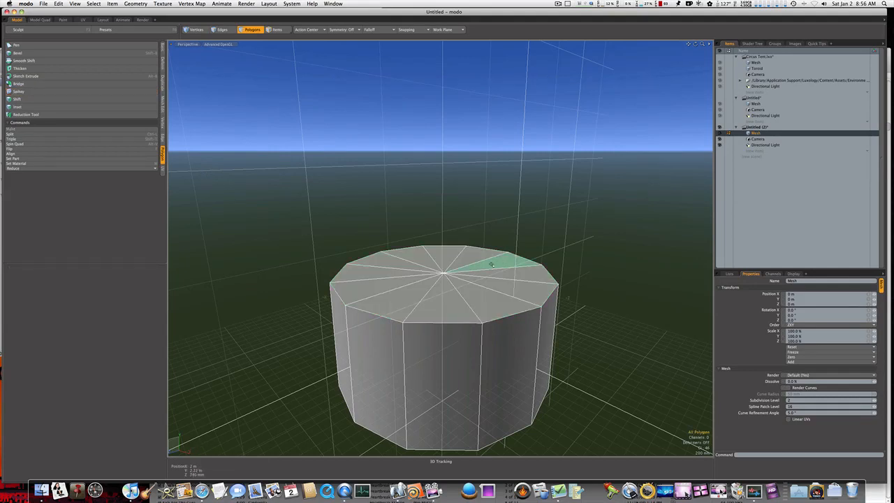
Select the twelve cap triangles and bevel them as a group, with about 350 mm shift and 834 mm inset.
mouse_move(491, 264)
alt+mouse_down()
mouse_move(379, 284)
mouse_move(388, 270)
mouse_move(422, 266)
mouse_move(436, 293)
alt+mouse_up()
mouse_move(437, 295)
mouse_down()
mouse_move(465, 273)
mouse_move(412, 260)
mouse_move(423, 285)
mouse_move(444, 289)
mouse_up()
key(b)
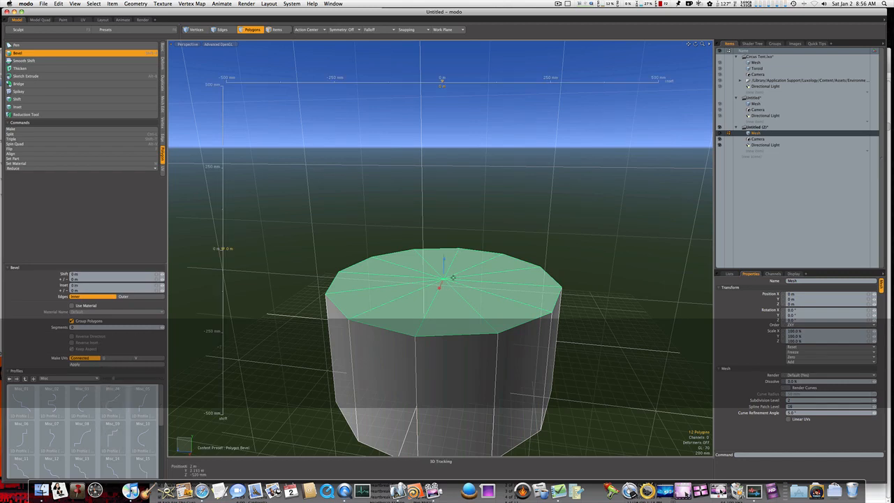
drag(443, 259, 443, 245)
alt+drag(490, 280, 441, 265)
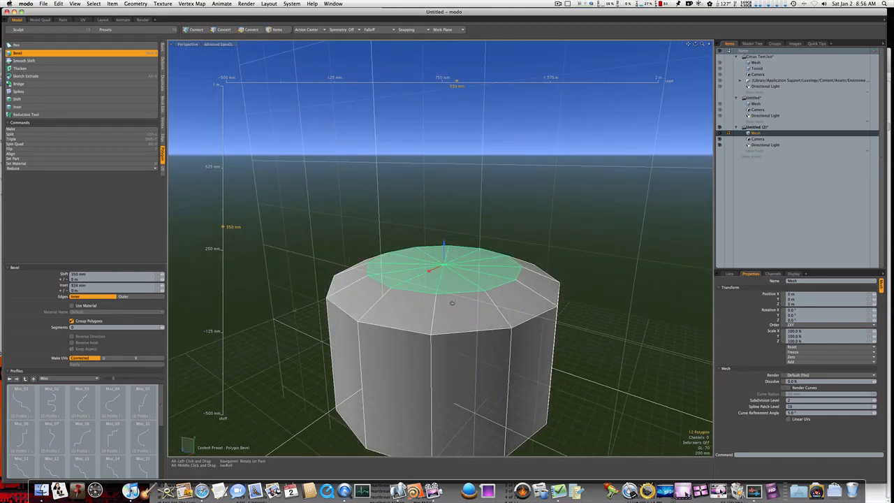
Add a second bevel to the roof triangles, with about 660 mm shift and 872 mm inset.
alt+drag(452, 302, 412, 290)
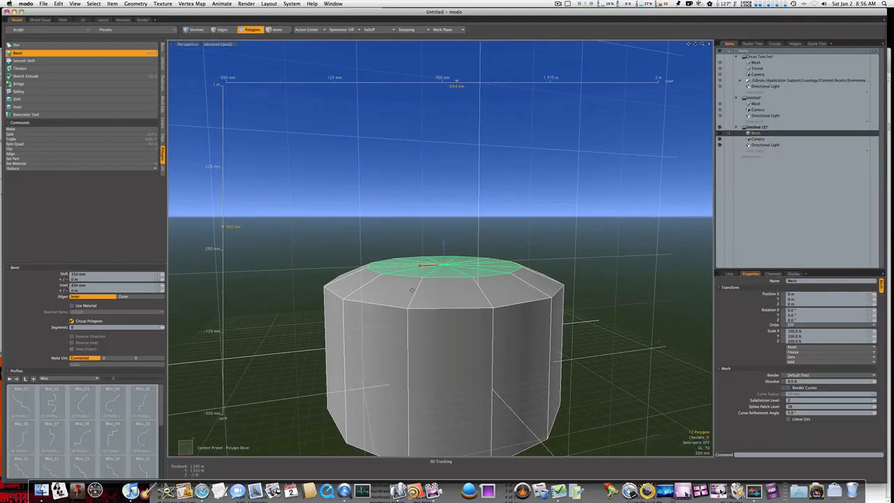
click(512, 256)
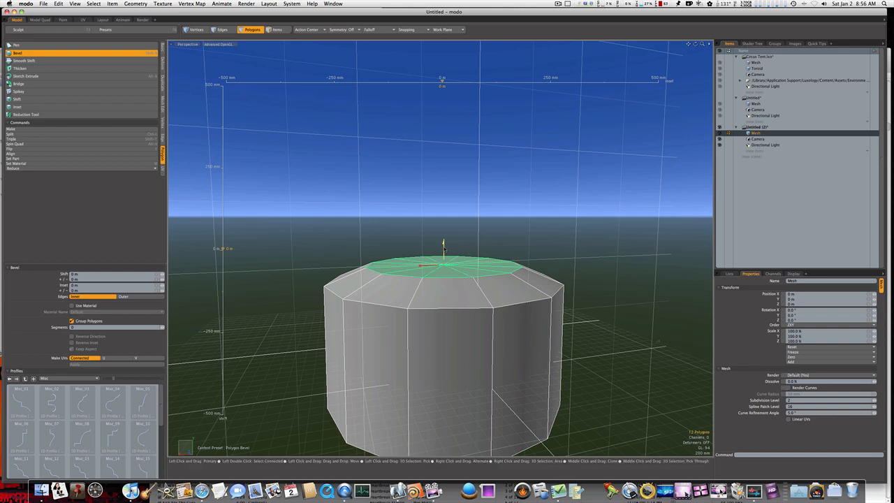
mouse_move(444, 248)
mouse_down()
mouse_move(444, 222)
mouse_move(429, 236)
mouse_move(438, 236)
mouse_up()
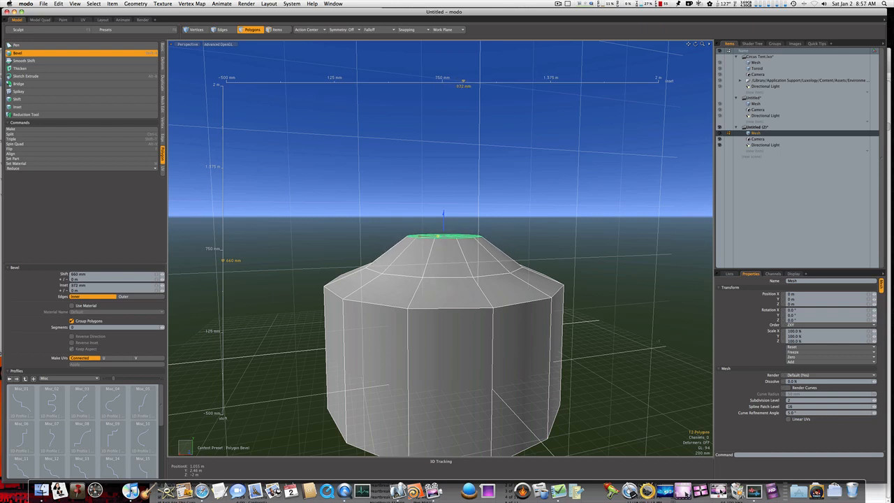
Add a third bevel that narrows the roof to a peak, with about 1.25 m shift and 644 mm inset.
click(454, 219)
drag(442, 218, 431, 170)
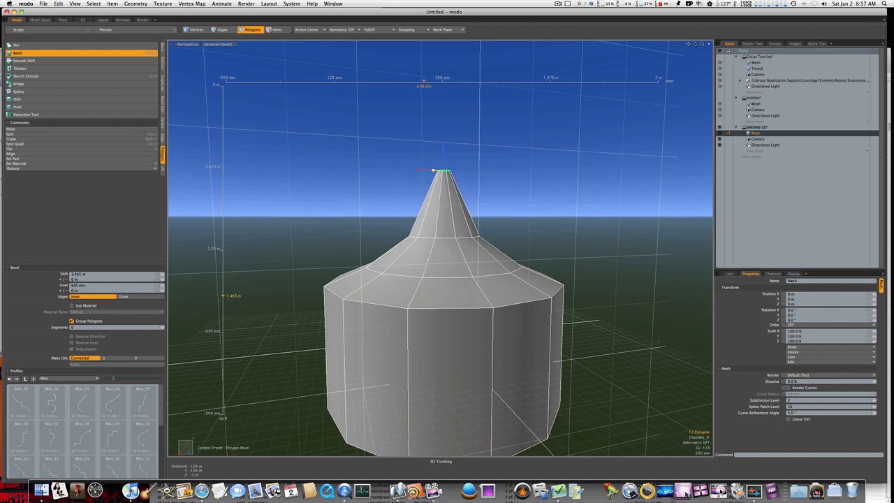
drag(442, 148, 443, 157)
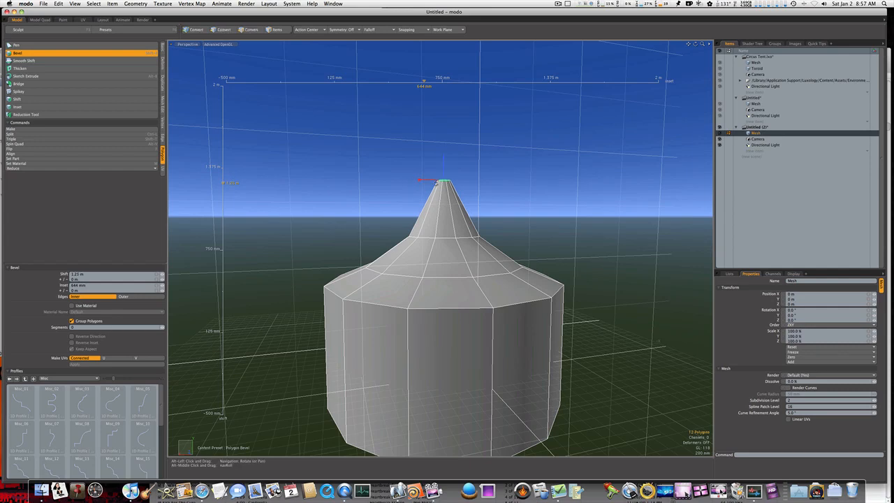
Bevel the twelve small triangles at the roof's peak inward and push them down to form a recessed opening with a rim.
alt+drag(423, 182, 559, 185)
key(space)
click(463, 180)
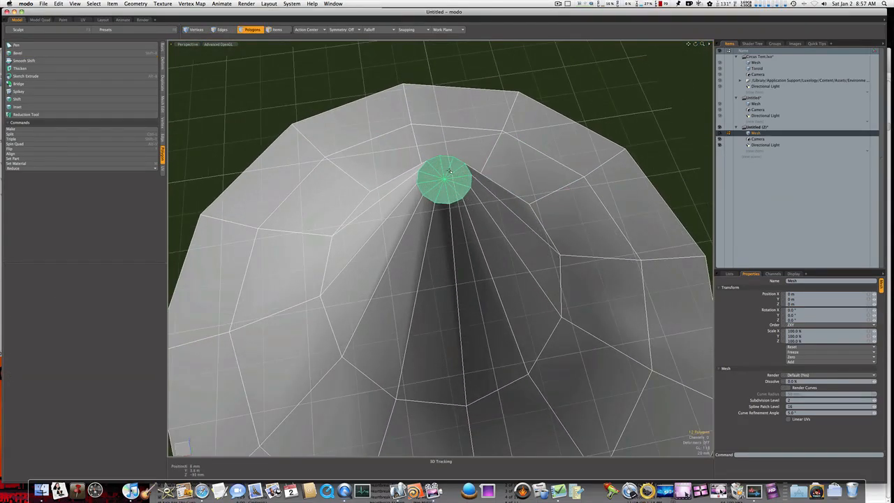
click(432, 178)
key(b)
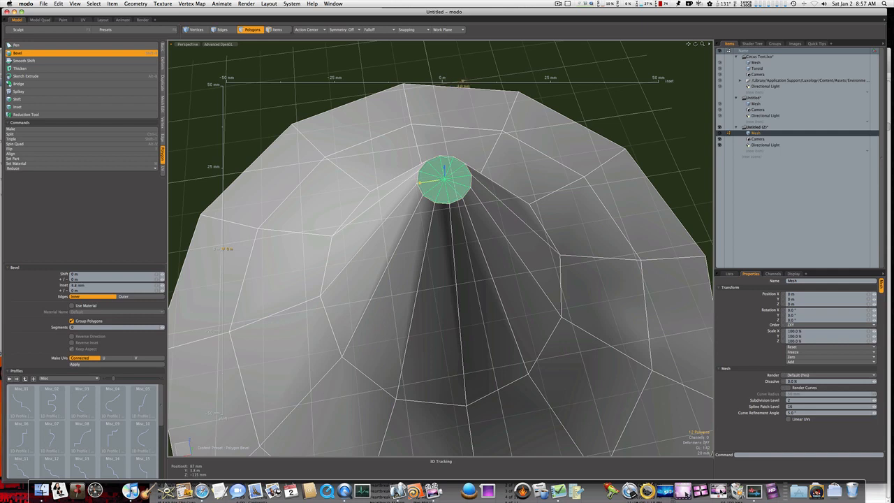
drag(421, 182, 431, 182)
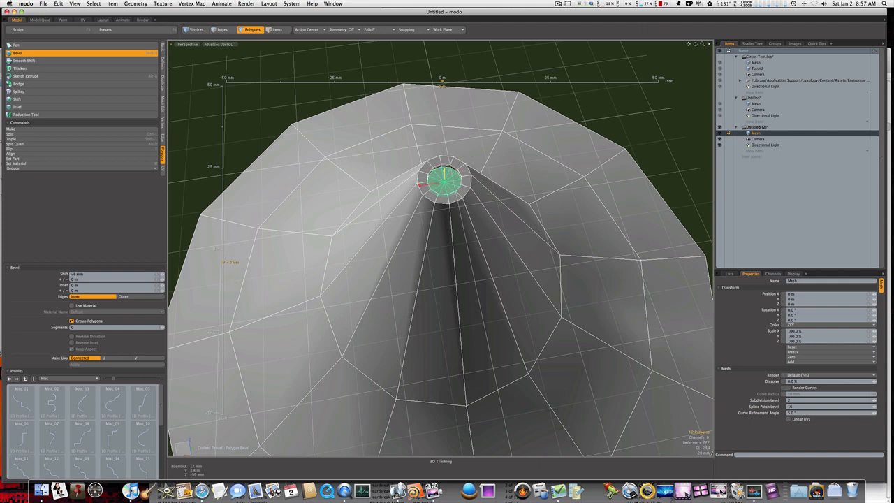
key(space)
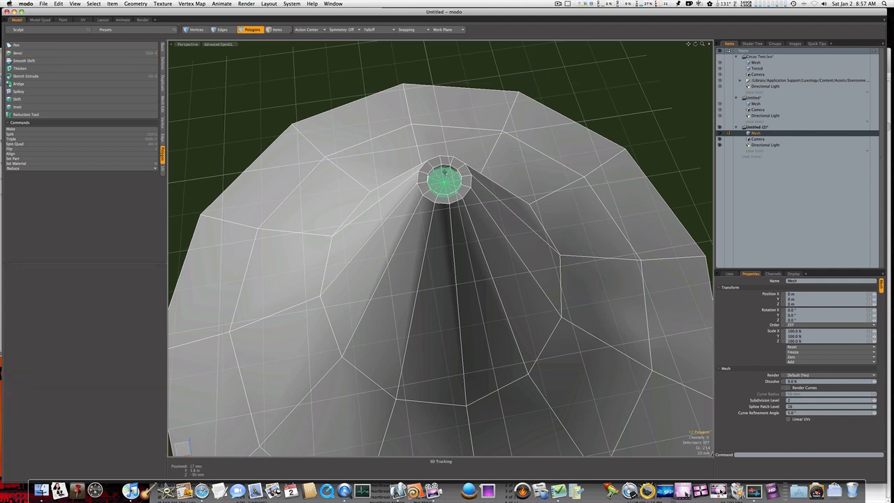
Convert the selection of the twelve innermost triangles at the roof's peak into a vertex selection.
key(alt)
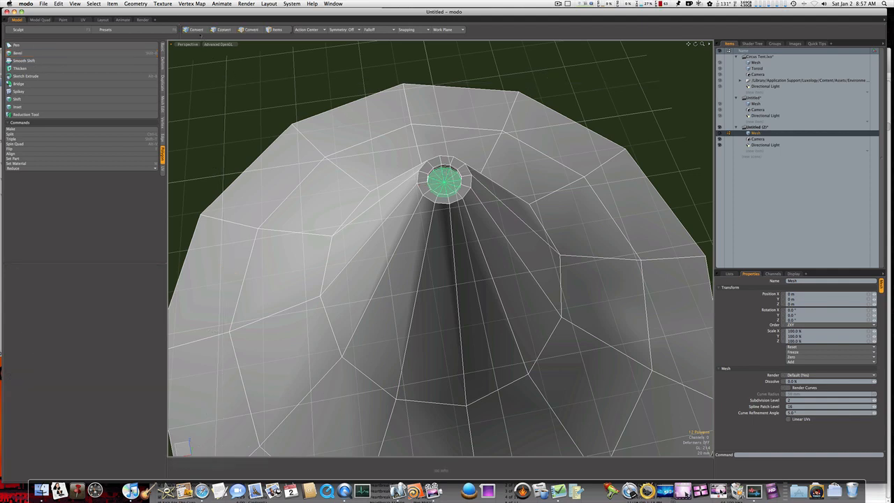
alt+click(197, 30)
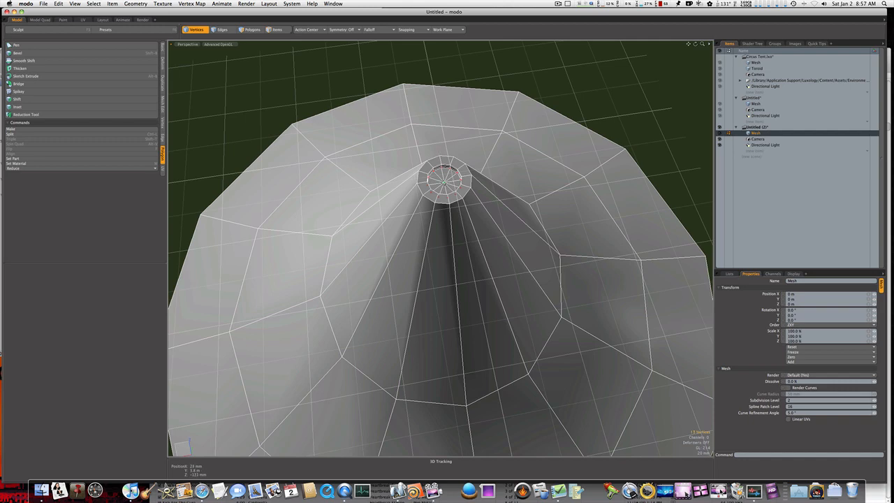
key(alt)
alt+drag(444, 169, 442, 222)
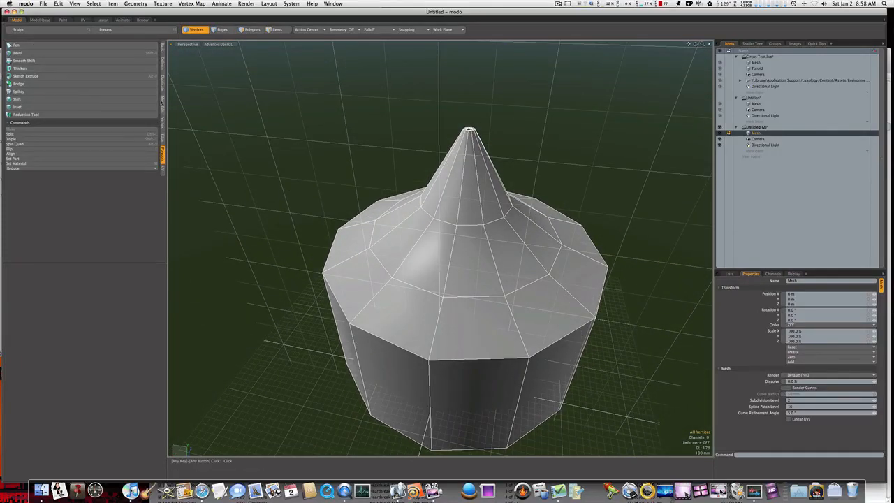
Select one roof panel in polygon mode and extend the selection along its loop from the eave to the peak.
click(162, 47)
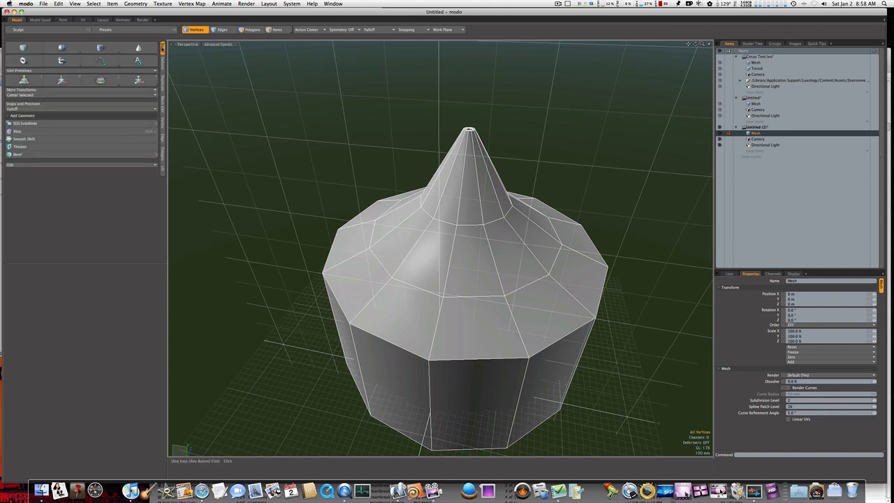
click(253, 31)
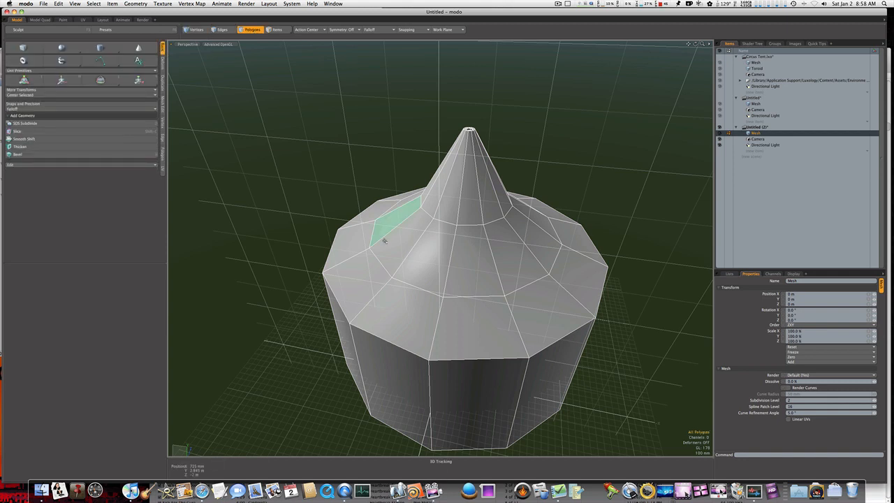
drag(404, 314, 421, 273)
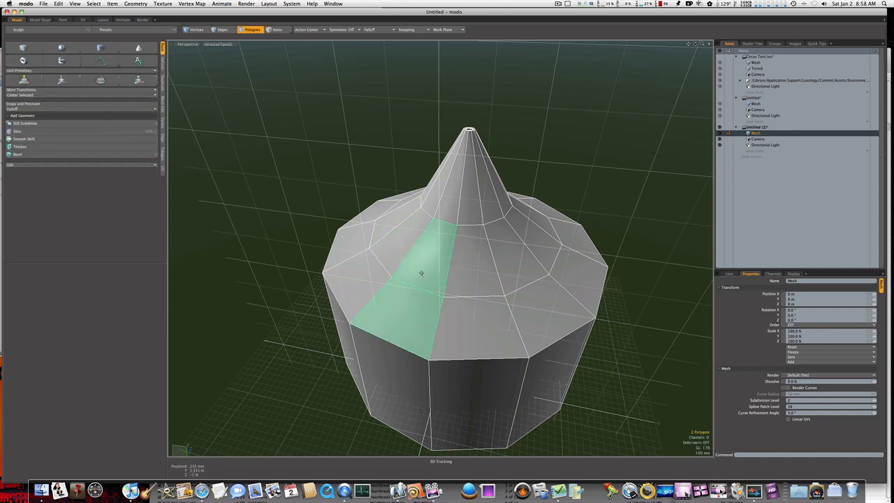
key(l)
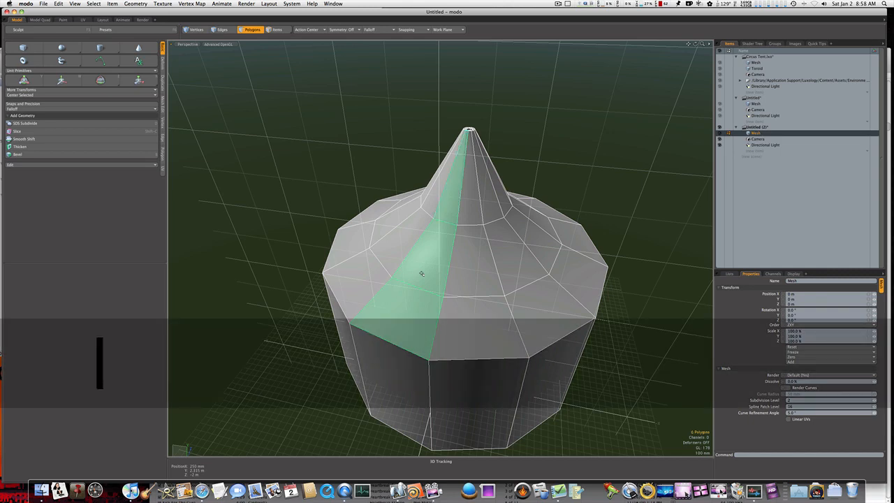
alt+drag(417, 273, 445, 255)
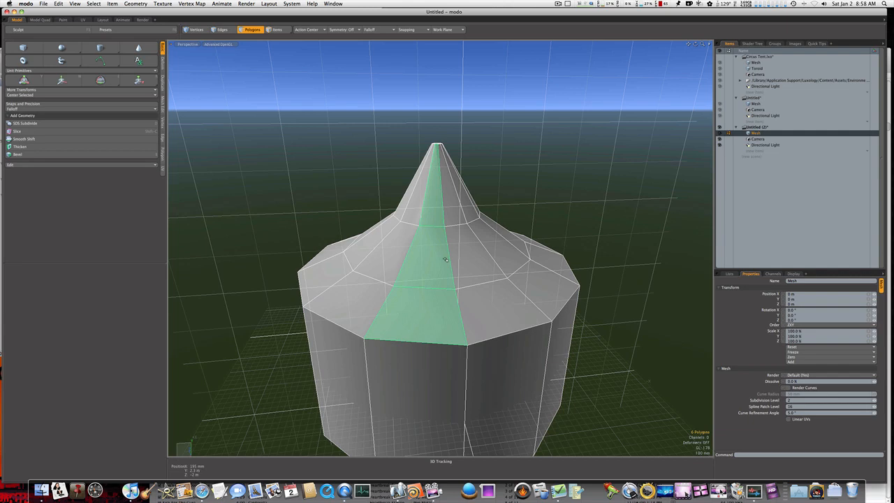
Loop Slice the selected roof strip with two symmetrical cuts at 5% position, running close to its long edges.
key(alt+c)
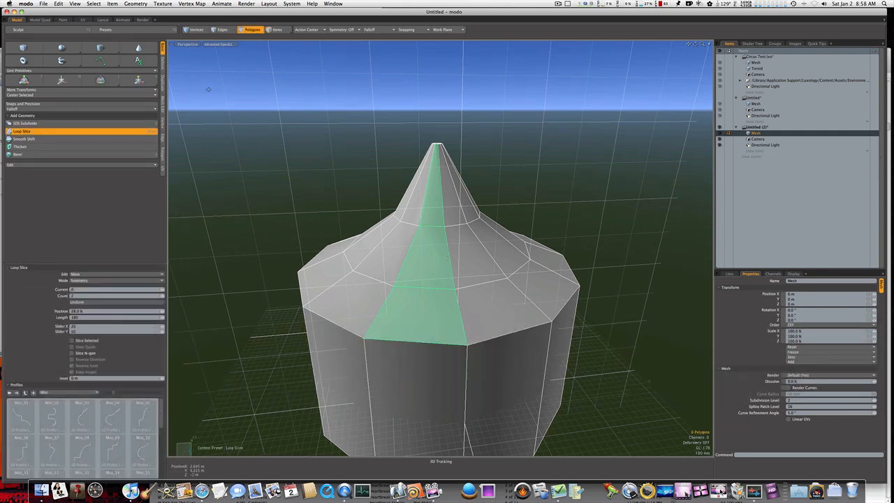
click(162, 104)
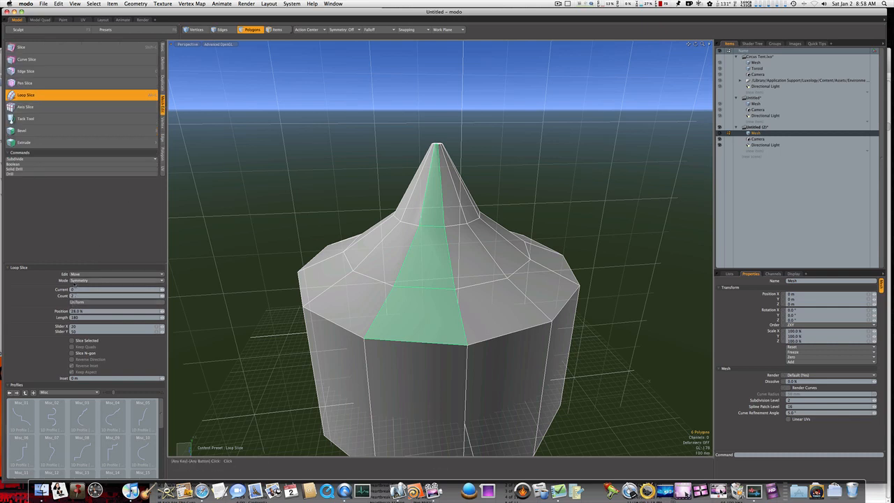
ctrl+alt+drag(426, 328, 398, 307)
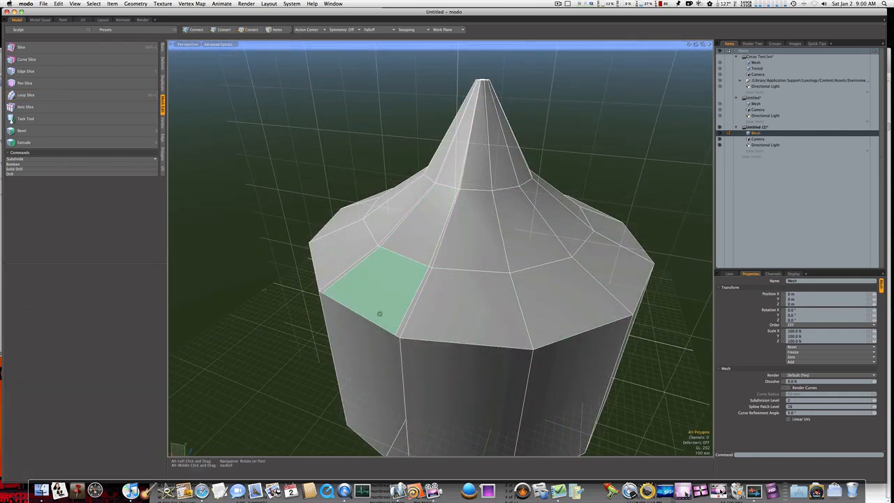
Loop Slice the second and third roof strips with the same two symmetrical cuts at 5%.
alt+drag(379, 314, 427, 234)
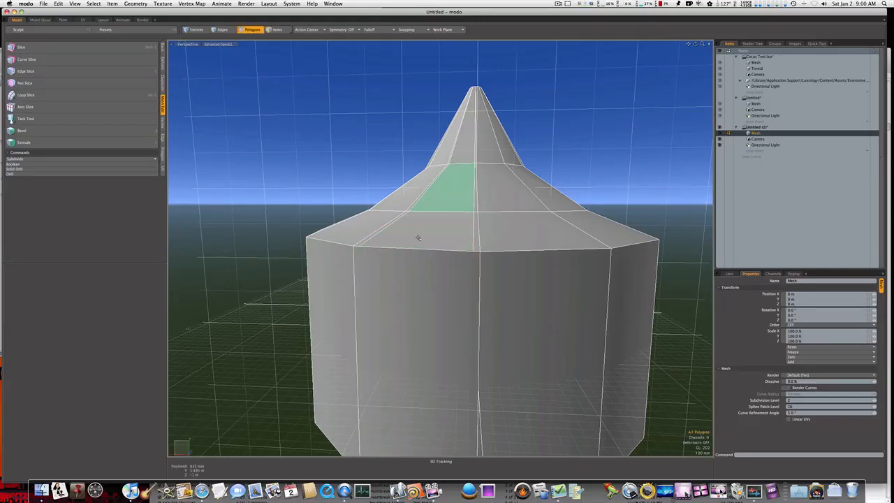
mouse_move(516, 230)
alt+mouse_down()
mouse_move(401, 287)
mouse_move(431, 246)
alt+mouse_up()
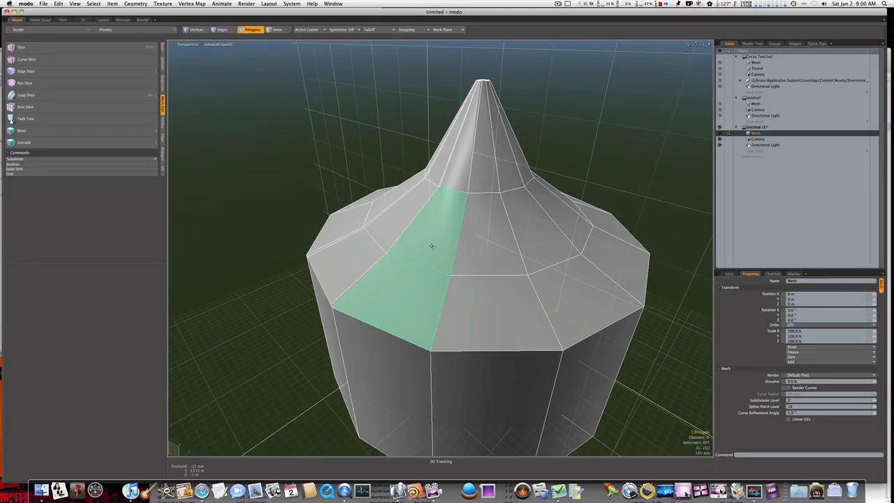
key(alt+c)
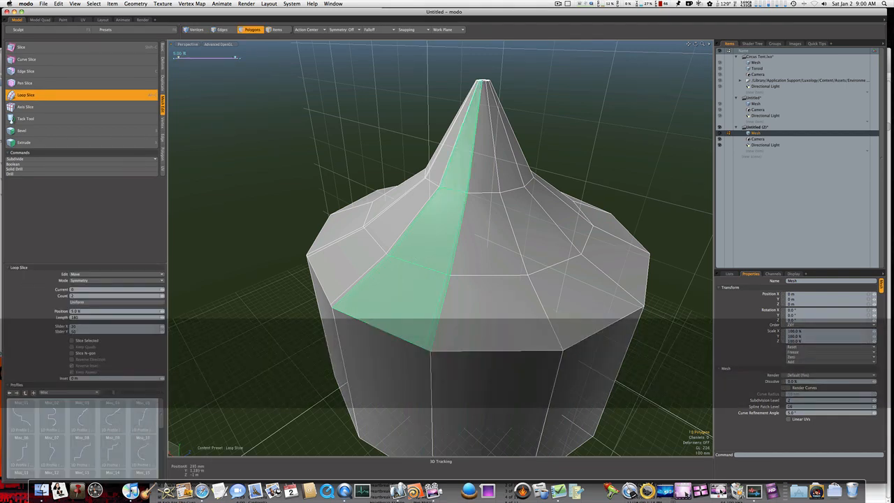
key(space)
drag(493, 314, 492, 258)
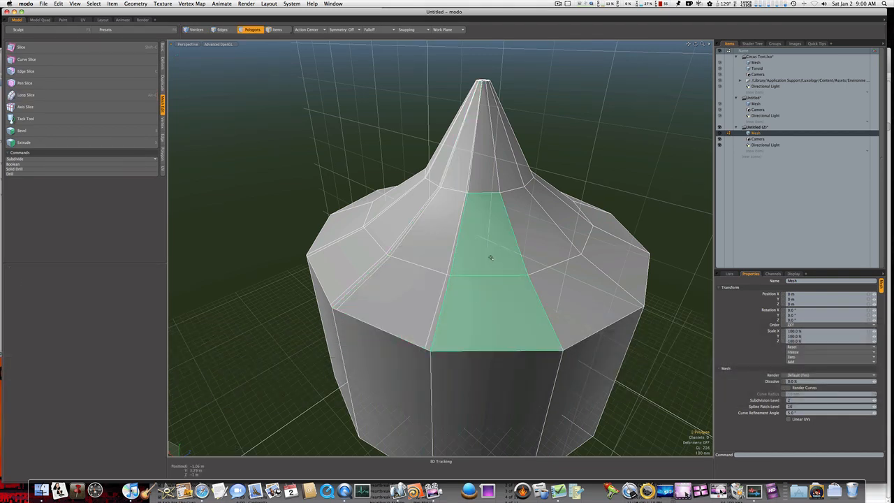
key(alt+c)
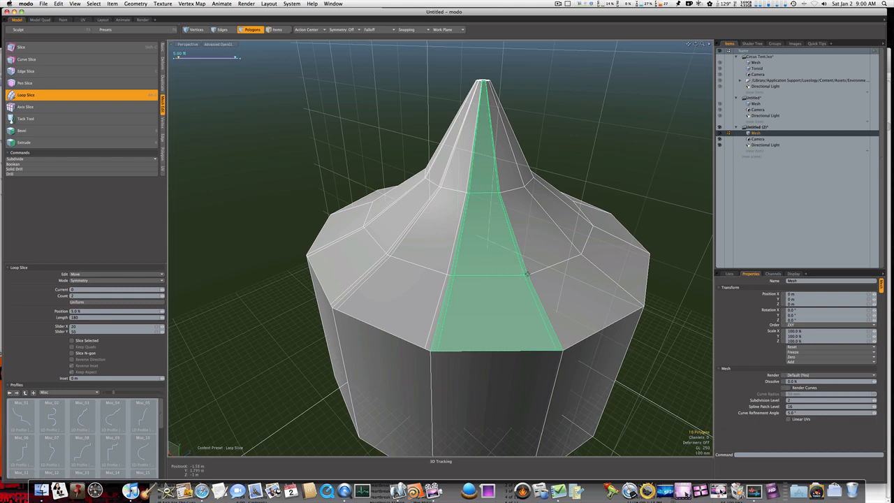
key(space)
Continue around the roof, loop slicing the fourth and fifth strips with two symmetrical cuts at 5%.
mouse_move(551, 287)
mouse_down()
mouse_move(527, 254)
mouse_move(512, 273)
mouse_move(469, 266)
mouse_move(451, 249)
mouse_move(459, 225)
mouse_up()
key(alt+c)
key(space)
shift+click(458, 248)
key(alt)
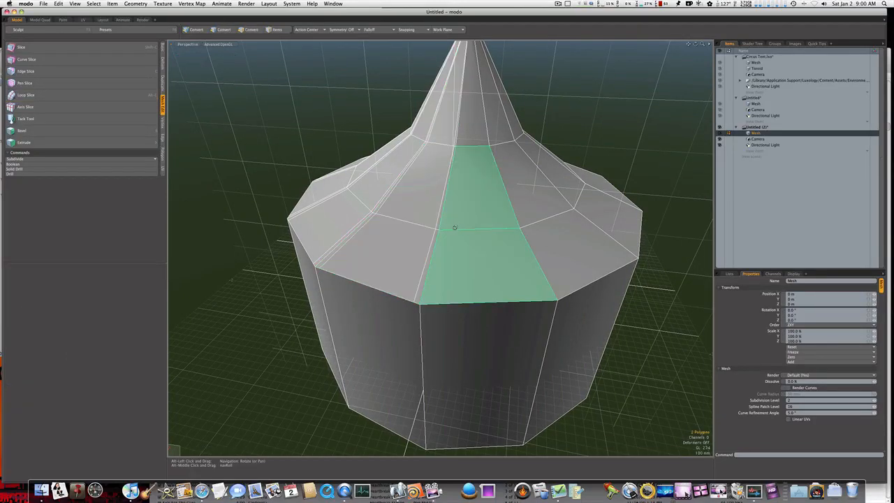
key(alt+l)
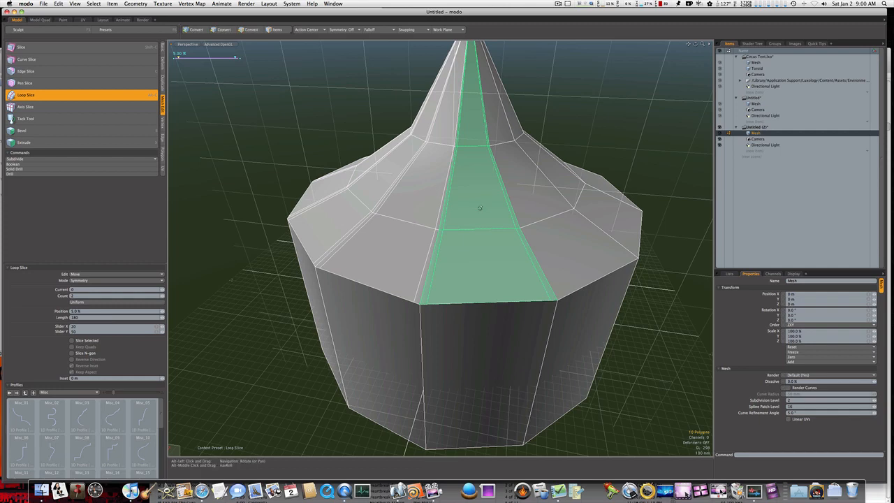
mouse_move(480, 208)
alt+mouse_down()
mouse_move(454, 202)
mouse_move(501, 214)
mouse_move(402, 204)
mouse_move(417, 215)
alt+mouse_up()
key(space)
Loop Slice the sixth and seventh roof strips with two symmetrical cuts at 5%.
key(alt+c)
click(441, 247)
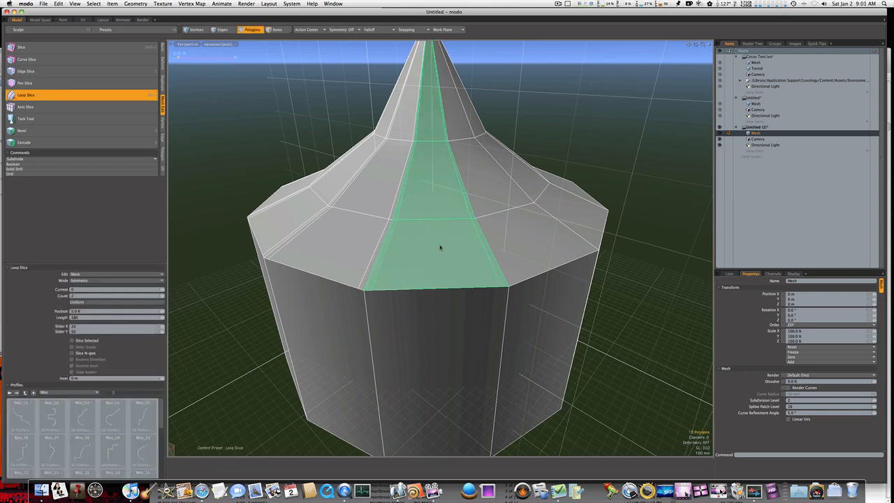
key(space)
shift+click(525, 248)
alt+drag(527, 247, 494, 247)
drag(494, 247, 495, 223)
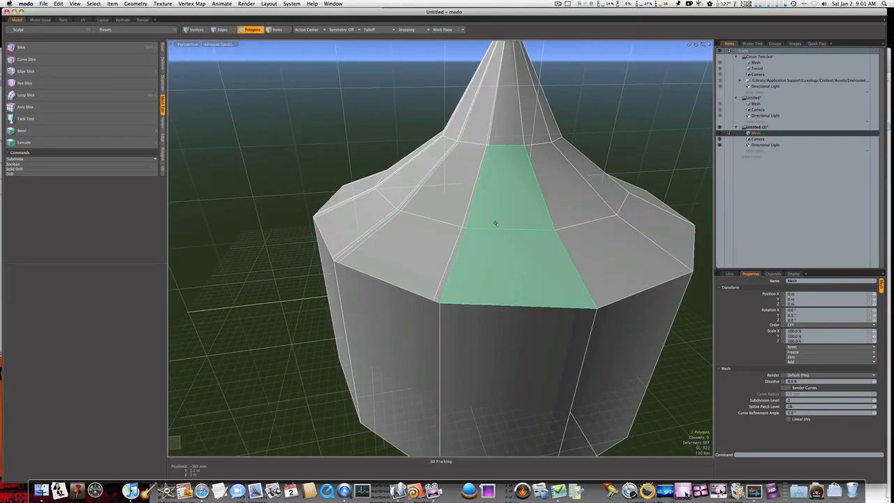
key(alt+c)
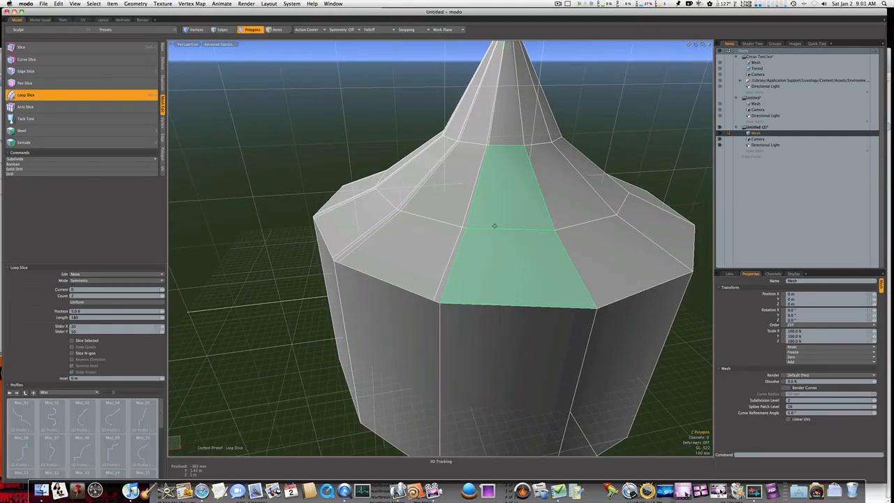
click(496, 242)
alt+drag(495, 242, 449, 232)
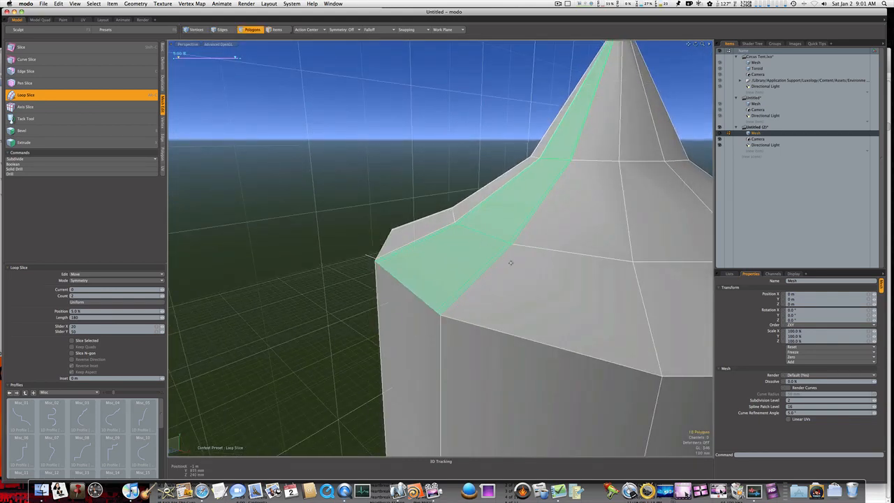
Loop Slice the eighth roof strip with two symmetrical cuts and select the two lower polygons of the adjacent strip.
key(space)
mouse_move(537, 257)
mouse_down()
mouse_move(547, 246)
mouse_move(537, 258)
mouse_move(356, 207)
mouse_up()
key(alt+c)
click(547, 248)
mouse_move(409, 228)
ctrl+alt+mouse_down()
mouse_move(382, 225)
mouse_move(381, 236)
mouse_move(378, 174)
ctrl+alt+mouse_up()
key(space)
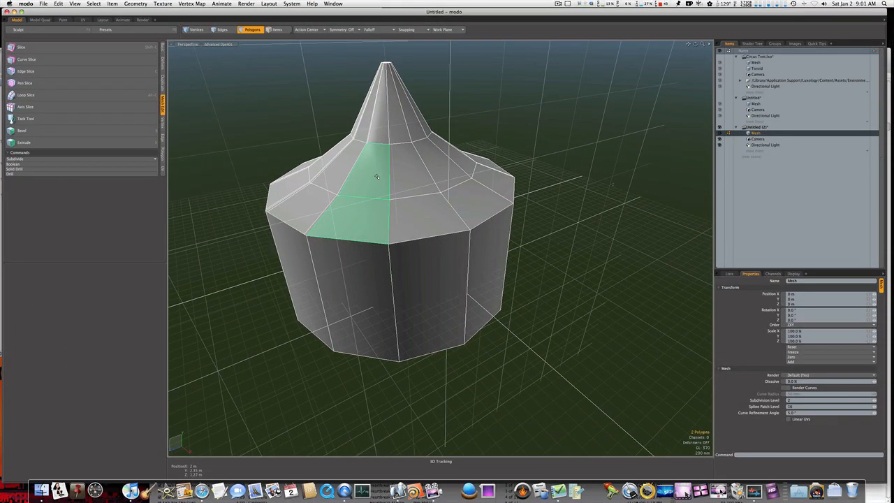
click(378, 187)
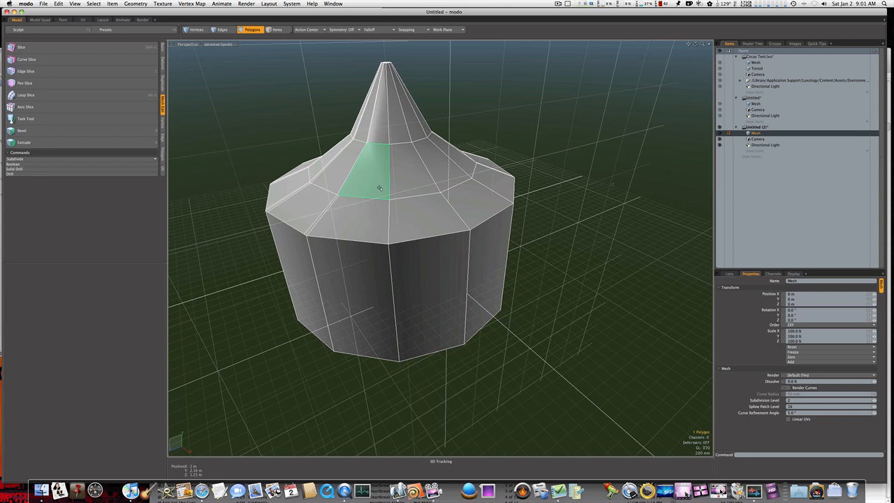
key(1)
key(super+z)
key(super+z)
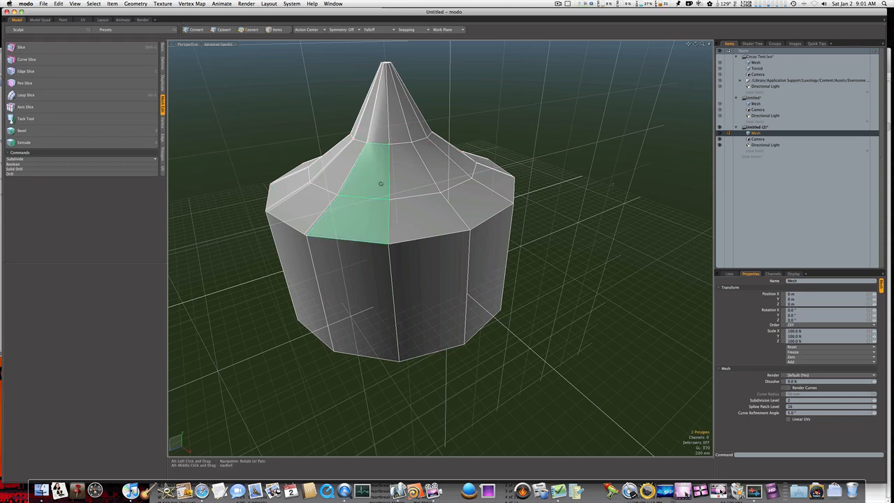
Loop Slice the ninth and tenth roof strips with two symmetrical cuts at 5%.
key(alt+c)
key(space)
click(412, 213)
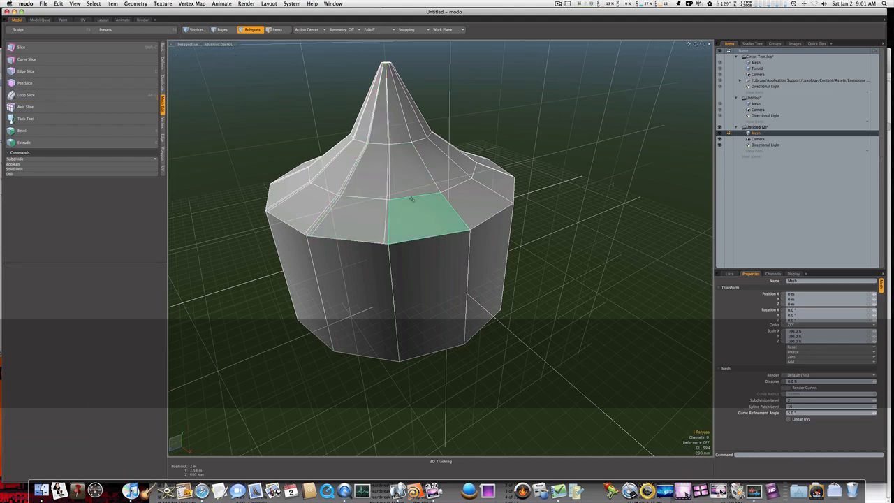
shift+click(410, 193)
key(alt+c)
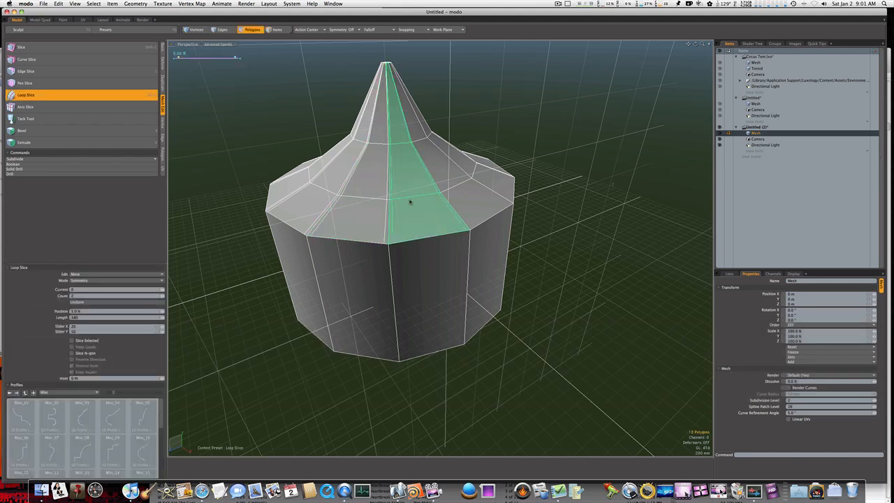
Loop Slice the last two uncut roof strips with two symmetrical cuts at 5%, completing the ring of seams.
click(458, 192)
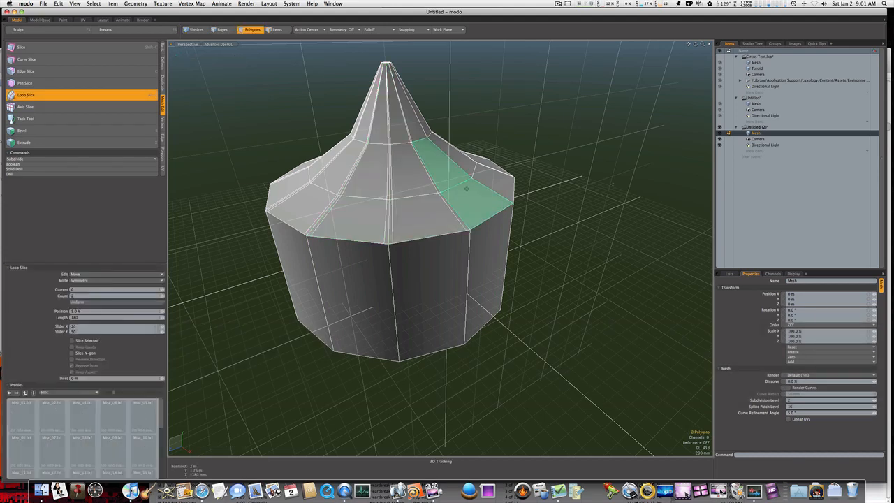
click(466, 189)
key(space)
click(474, 173)
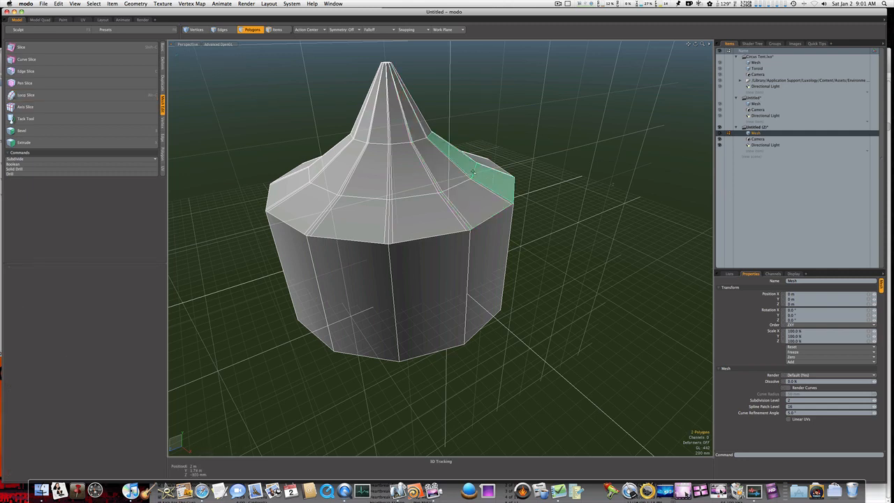
key(alt+c)
click(474, 174)
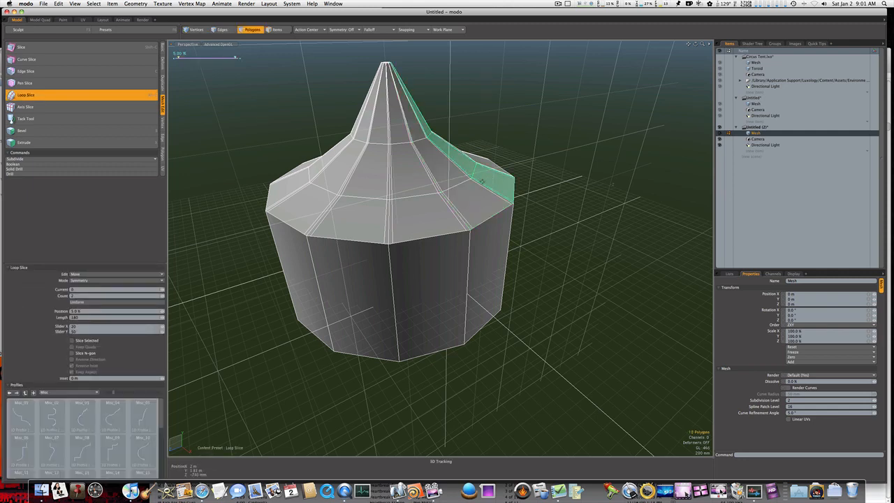
key(space)
Select the polygon closing the underside of the tent's cylinder and delete it.
click(485, 183)
alt+drag(482, 183, 473, 248)
key(3)
click(424, 343)
key(Delete)
Preview the tent as a subdivision surface and switch the smoothing back off.
click(473, 250)
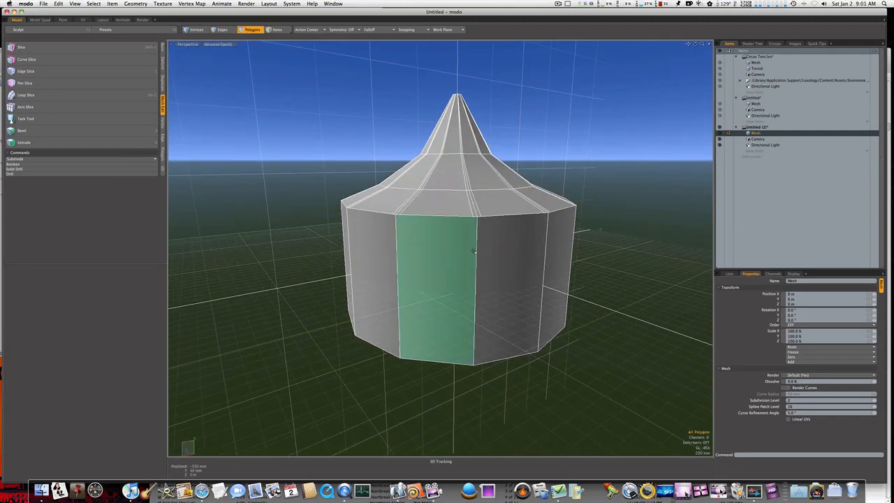
key(Tab)
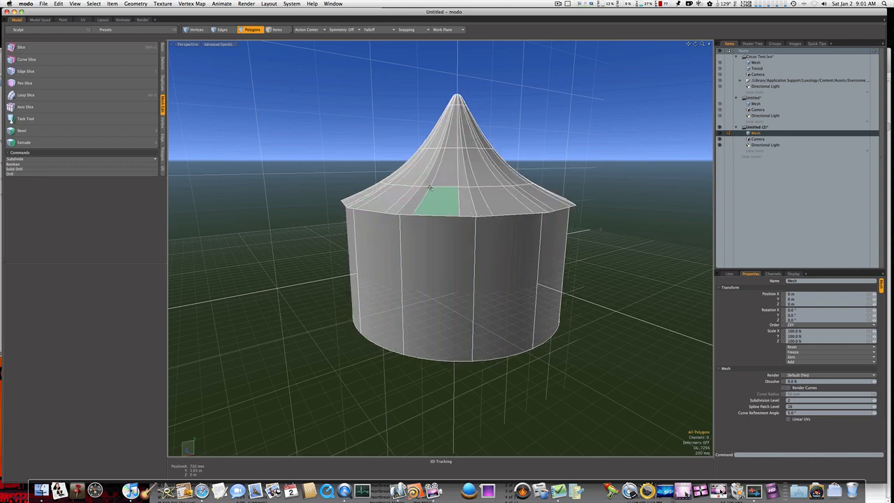
key(Tab)
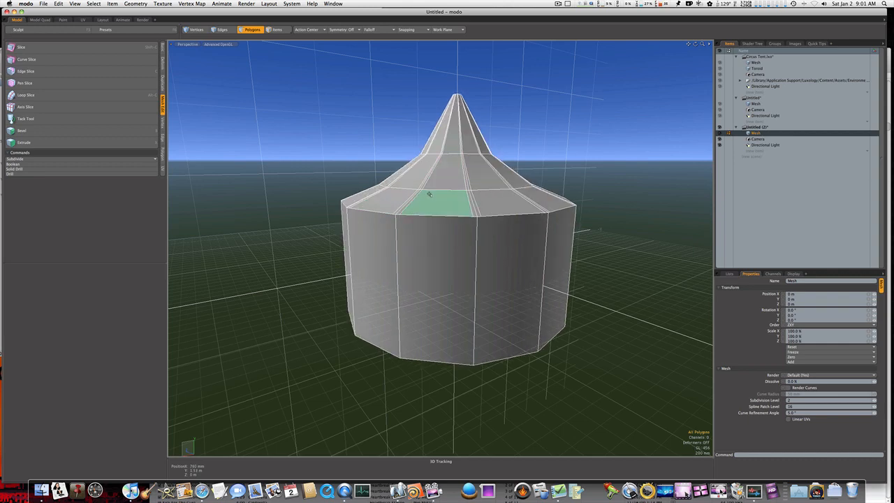
Loop-select the first five wide roof panels from rim to peak, leaving the narrow seam strips between them unselected.
mouse_move(428, 199)
alt+mouse_down()
mouse_move(452, 241)
mouse_move(458, 172)
alt+mouse_up()
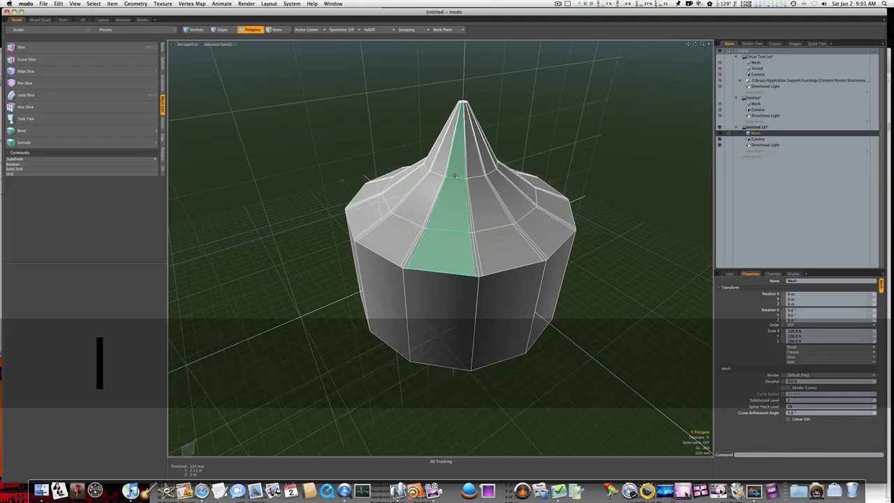
alt+drag(466, 190, 482, 233)
shift+click(486, 246)
key(l)
alt+shift+drag(481, 233, 494, 321)
key(l)
key(l)
shift+click(494, 322)
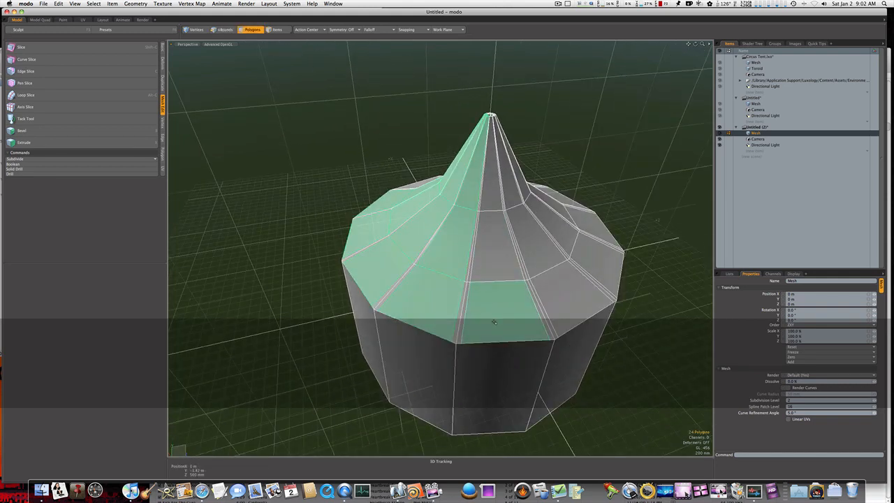
shift+click(494, 272)
key(l)
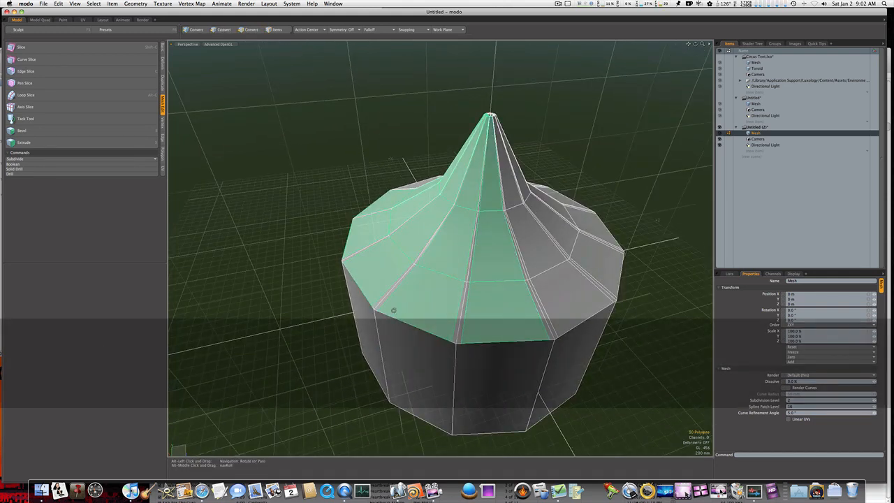
Add the sixth and seventh wide roof panels to the selection as full-height loops.
alt+drag(393, 310, 336, 297)
shift+click(439, 343)
shift+click(459, 309)
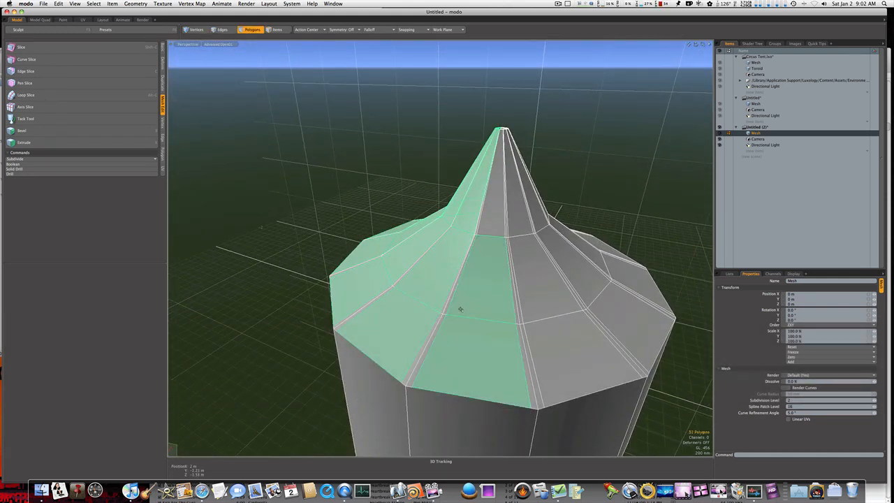
key(l)
alt+drag(473, 306, 490, 271)
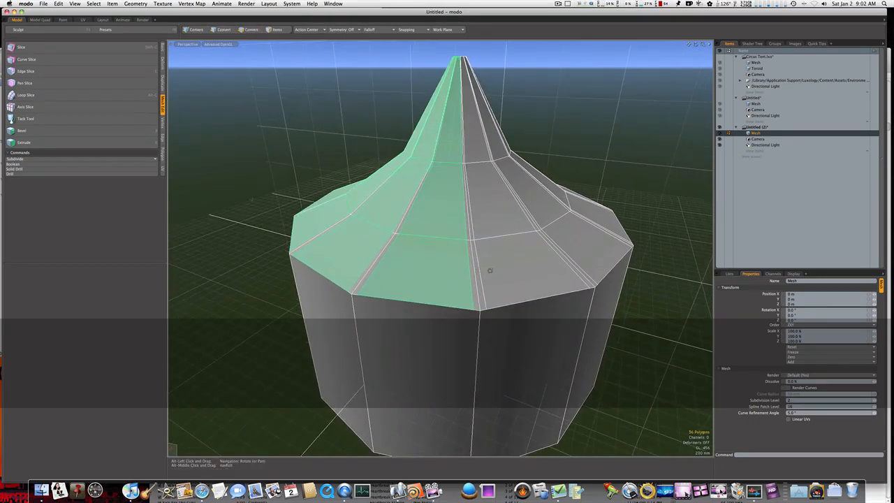
shift+click(491, 270)
shift+click(491, 228)
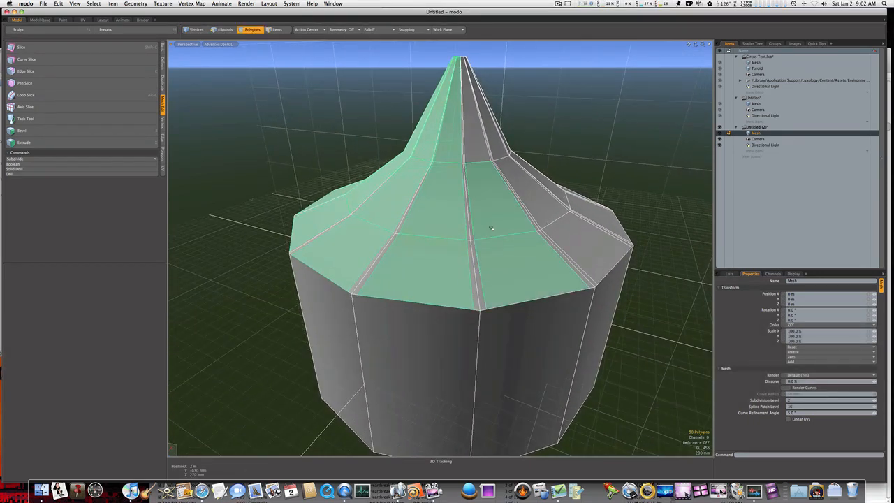
key(l)
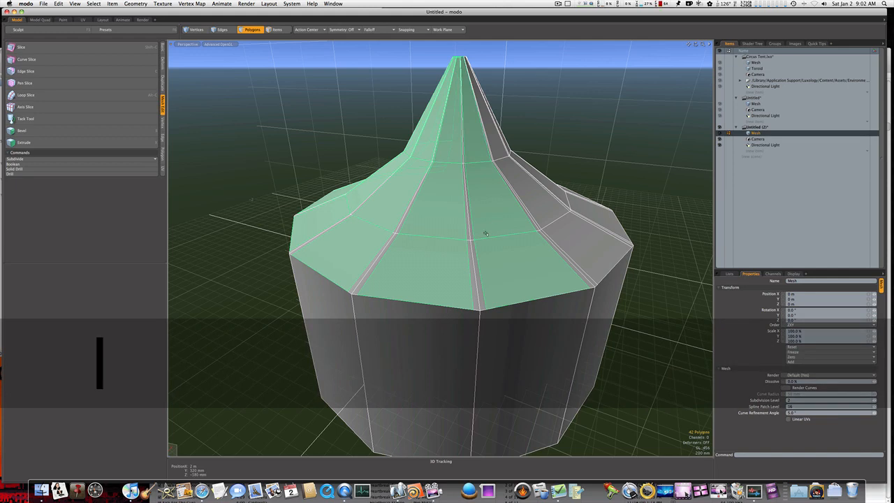
Add the eighth and ninth wide roof panels to the loop selection, skipping the seam strips.
alt+drag(491, 227, 470, 250)
shift+click(475, 262)
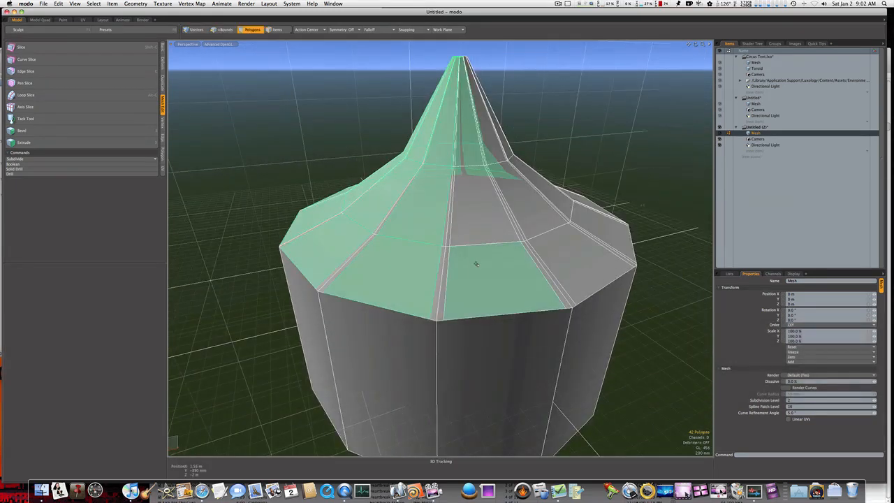
shift+click(477, 208)
key(l)
alt+drag(477, 206, 425, 203)
shift+click(476, 269)
shift+click(476, 236)
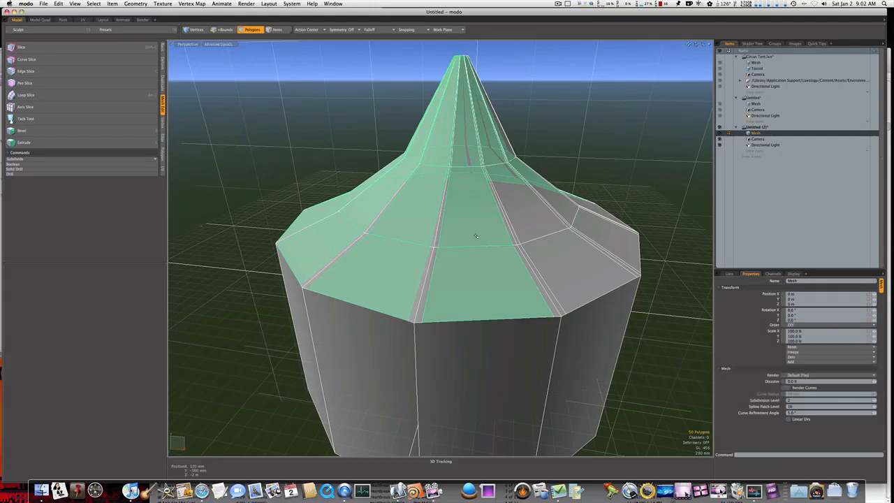
key(l)
Extend the selection with full polygon loops on the tenth and eleventh wide roof panels.
alt+drag(498, 244, 426, 271)
shift+click(425, 273)
shift+click(425, 249)
key(l)
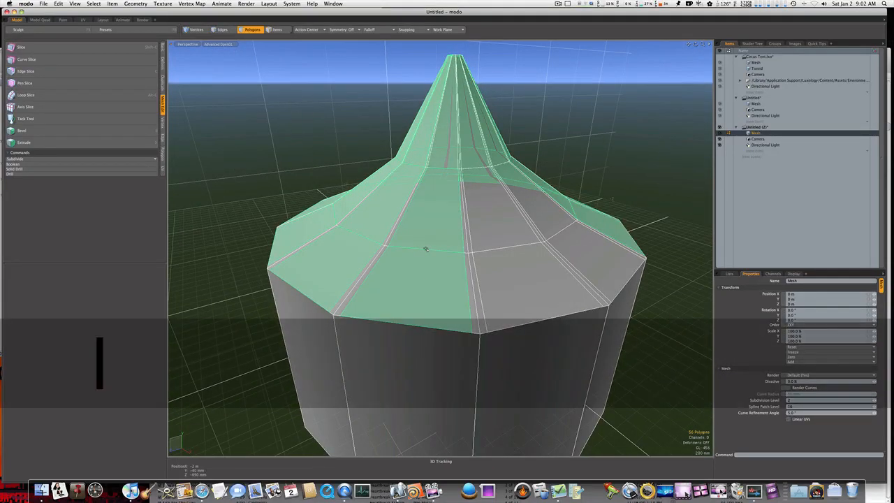
alt+drag(453, 247, 391, 248)
shift+click(331, 274)
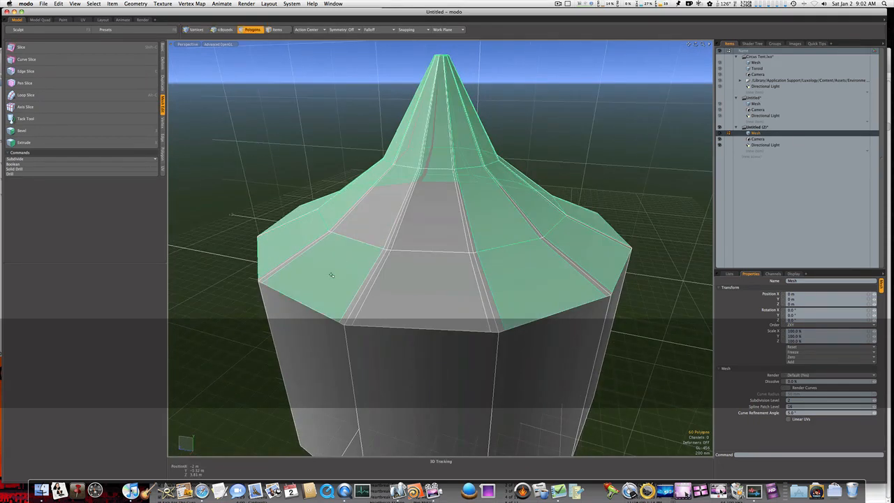
shift+click(356, 238)
key(l)
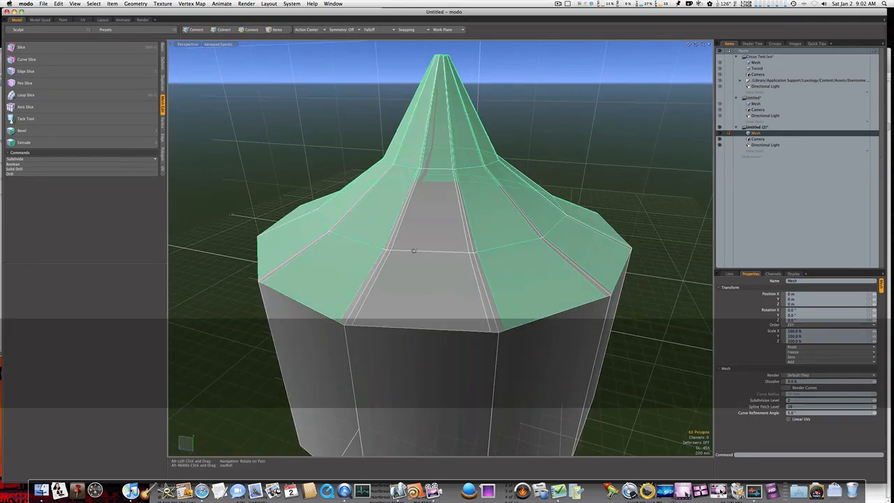
Add the last wide roof panel to the selection so all twelve panels are selected without the seams.
alt+drag(414, 252, 380, 256)
shift+click(379, 242)
key(l)
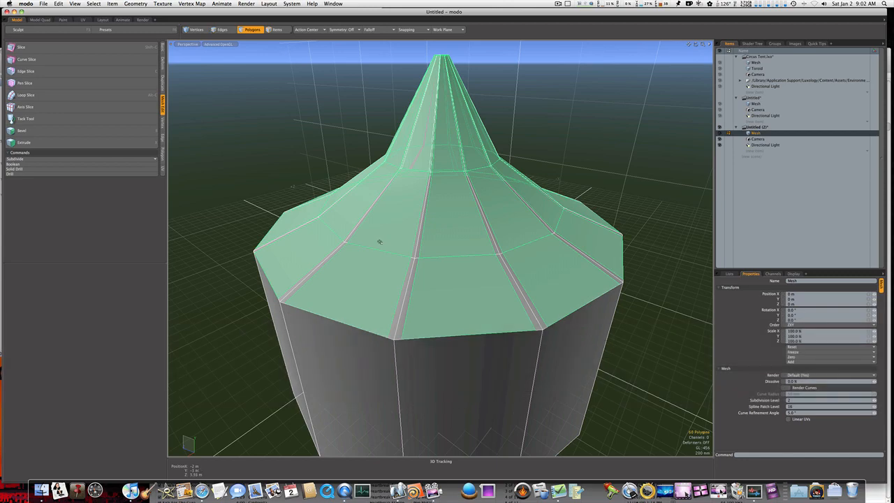
alt+drag(413, 242, 395, 255)
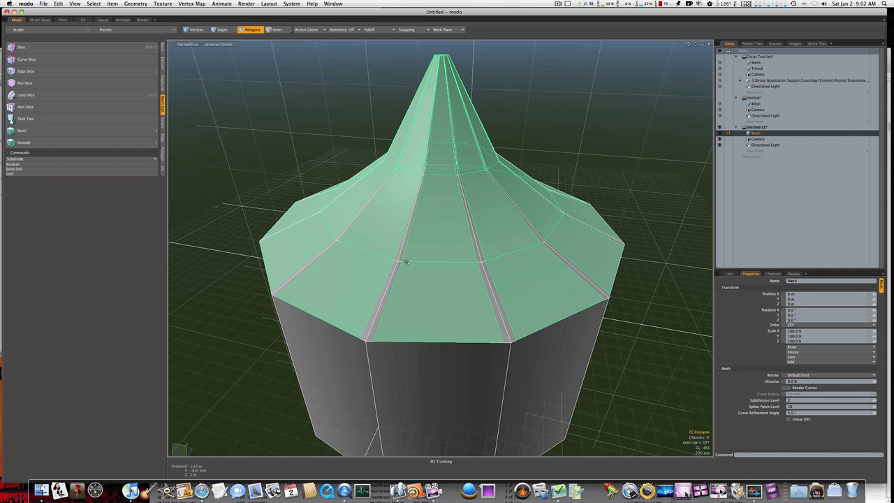
Loop Slice the twelve selected roof panels with a single cut at 50% and clear the selection.
key(alt)
key(alt+c)
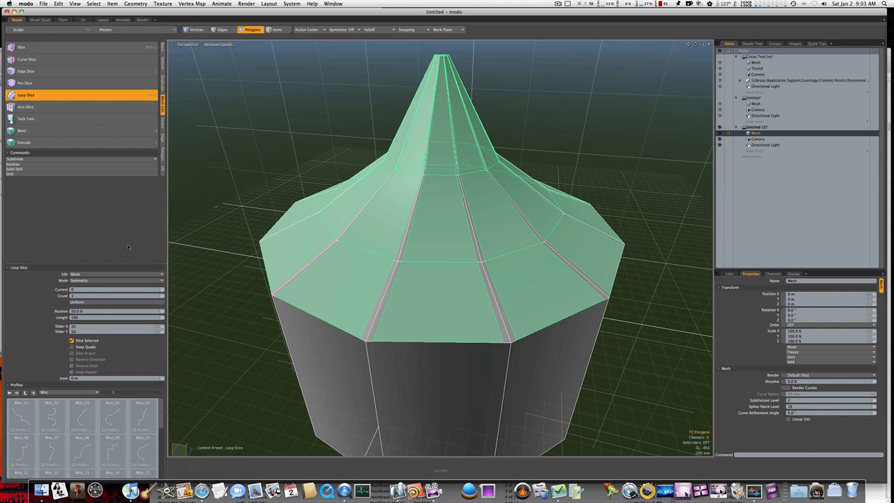
click(442, 287)
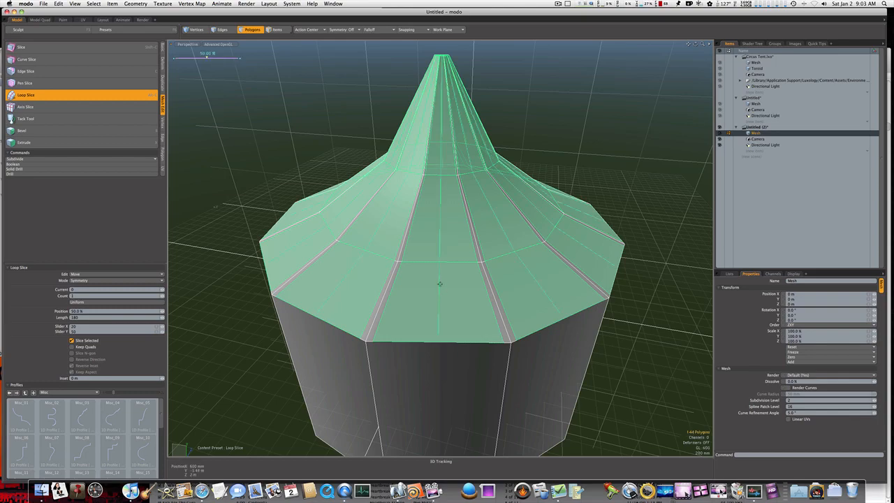
alt+drag(477, 289, 409, 291)
scroll(409, 291, down, 5)
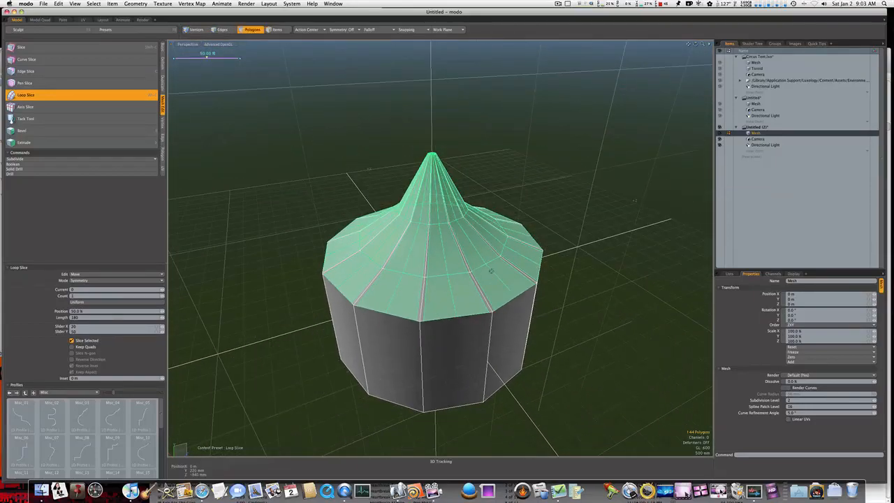
key(space)
click(510, 276)
Select the twelve mid-panel vertices on the roof's outer rim and scale them inward to scallop the edge.
alt+drag(509, 276, 397, 337)
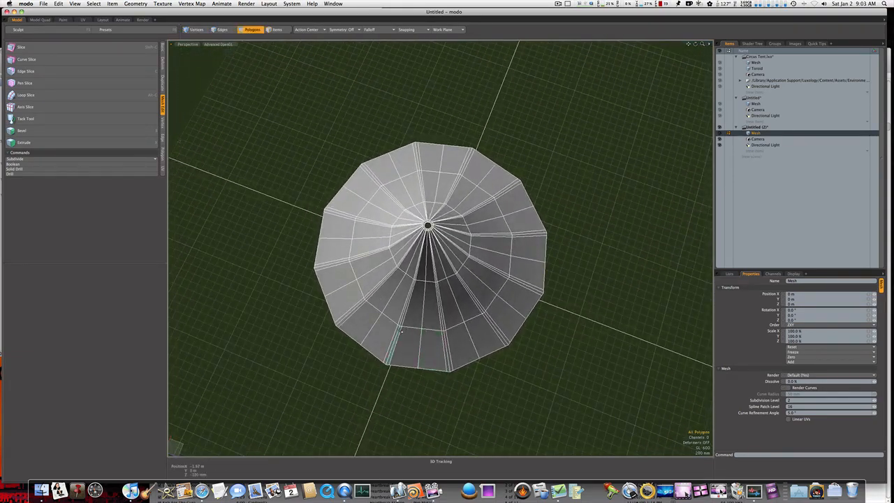
key(1)
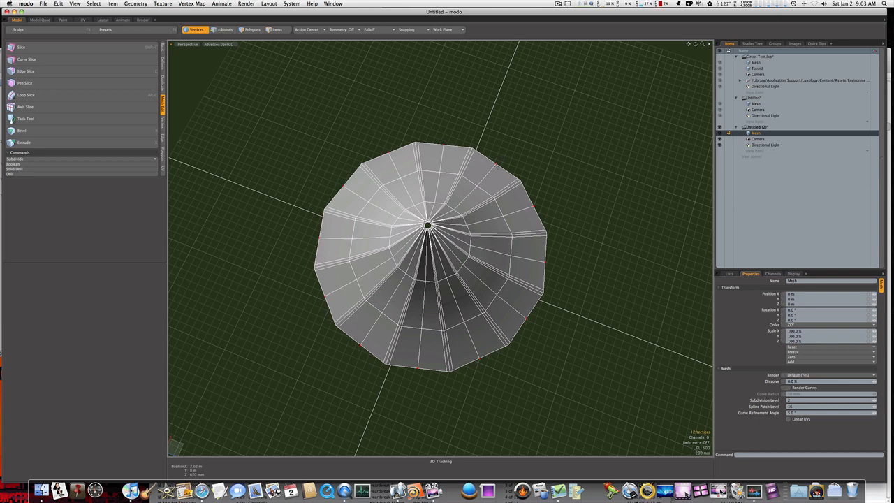
ctrl+alt+drag(492, 172, 510, 176)
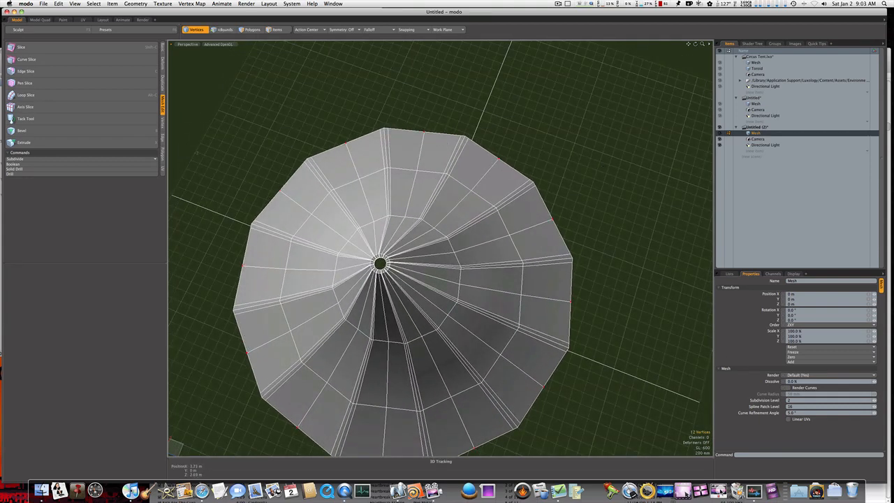
key(r)
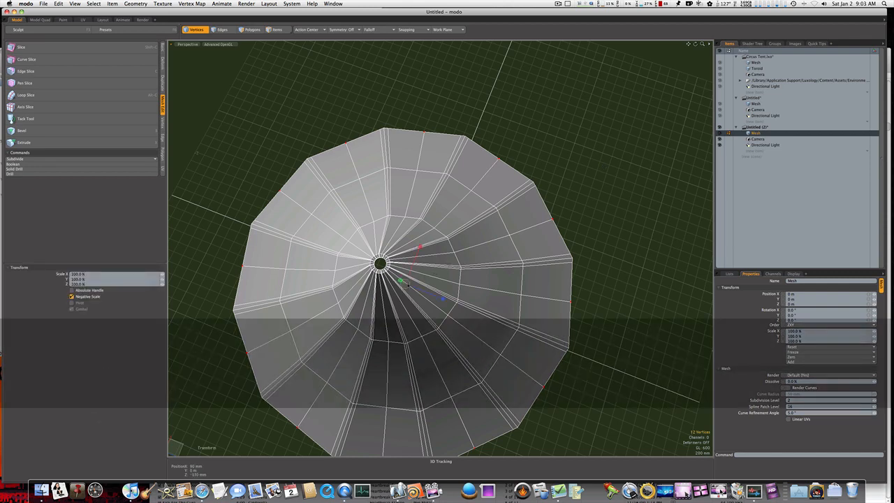
drag(403, 281, 519, 216)
key(space)
Scale the twelve mid-panel rim vertices slightly back outward to make the scallops shallower.
key(r)
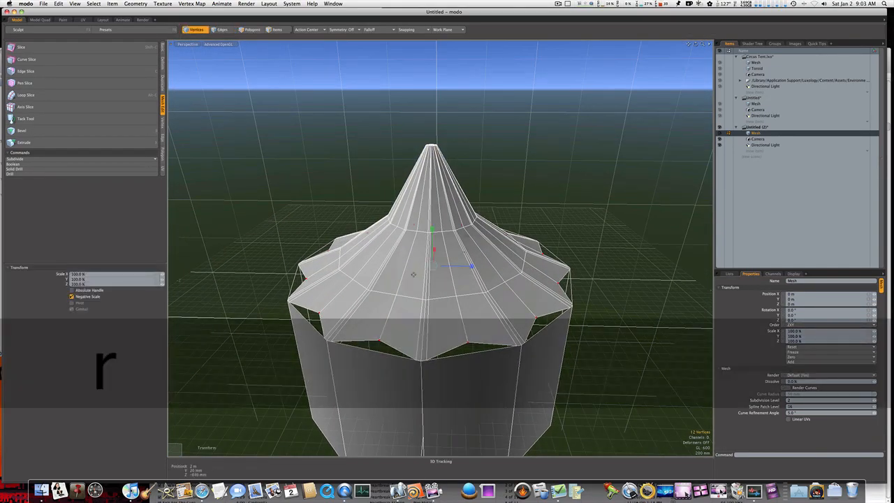
drag(433, 269, 434, 269)
key(space)
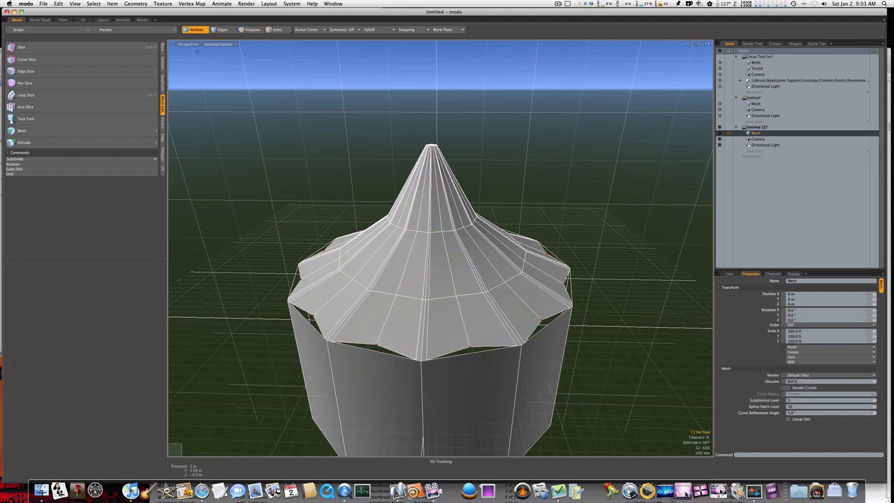
Select the roof's scalloped rim edge loop, scale it uniformly to 106.5% and clear the selection.
click(222, 30)
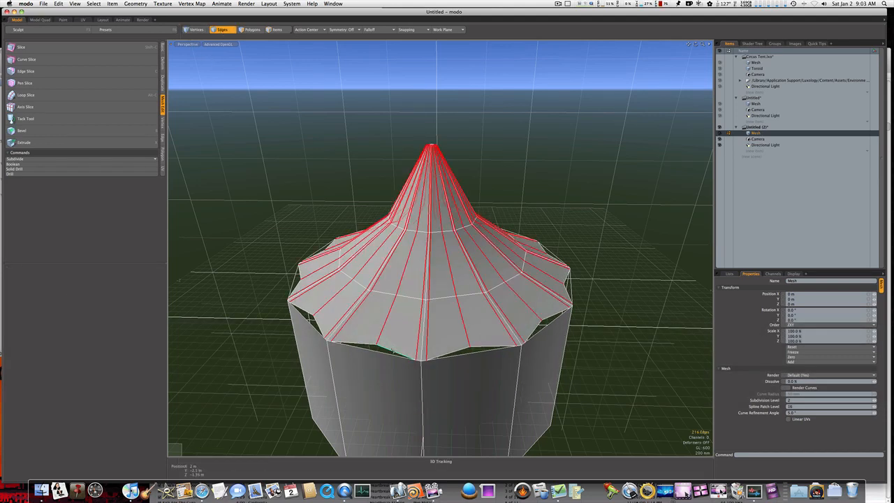
double_click(392, 348)
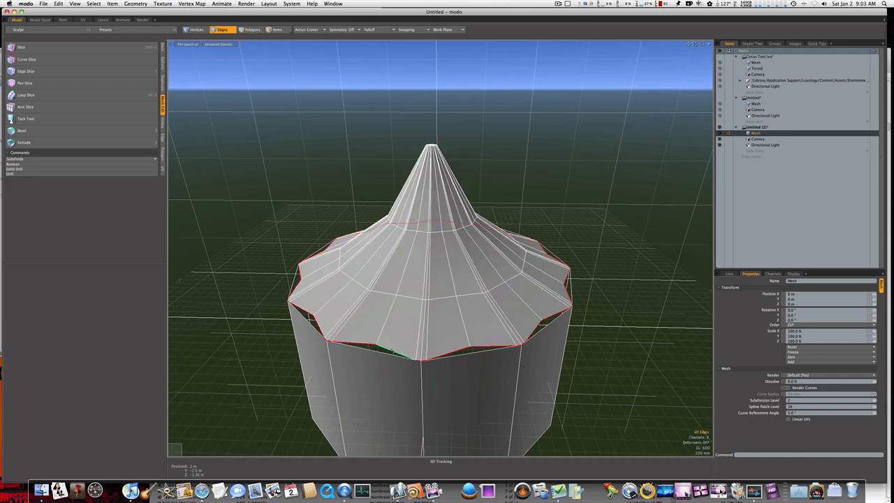
key(r)
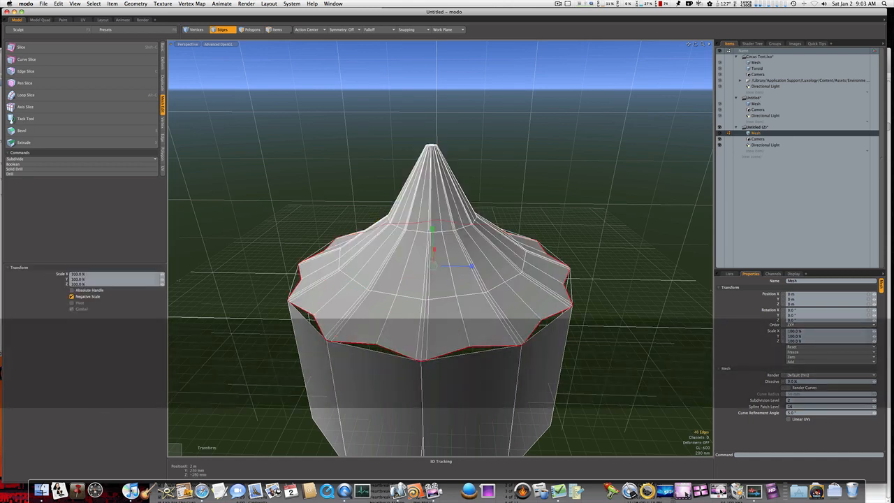
drag(430, 268, 435, 264)
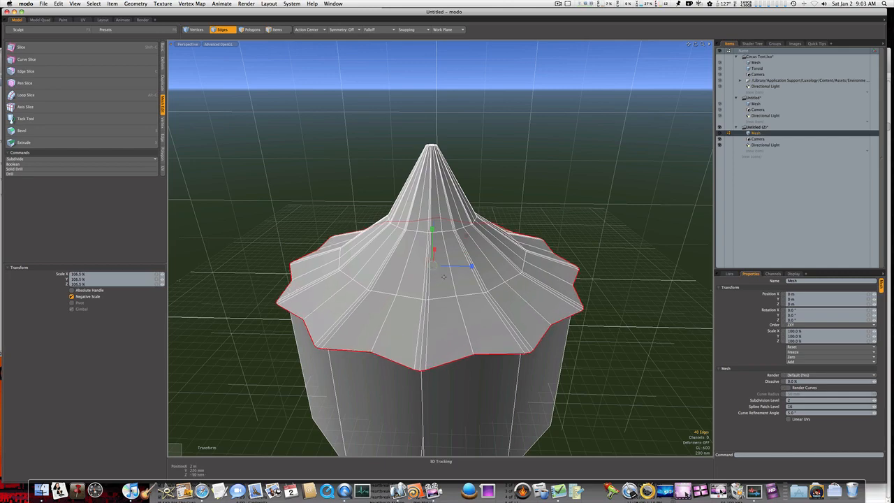
key(q)
click(584, 335)
Reselect the scalloped rim edge loop and Edge Extend it twice, starting with a slight downward extension.
alt+drag(583, 335, 604, 318)
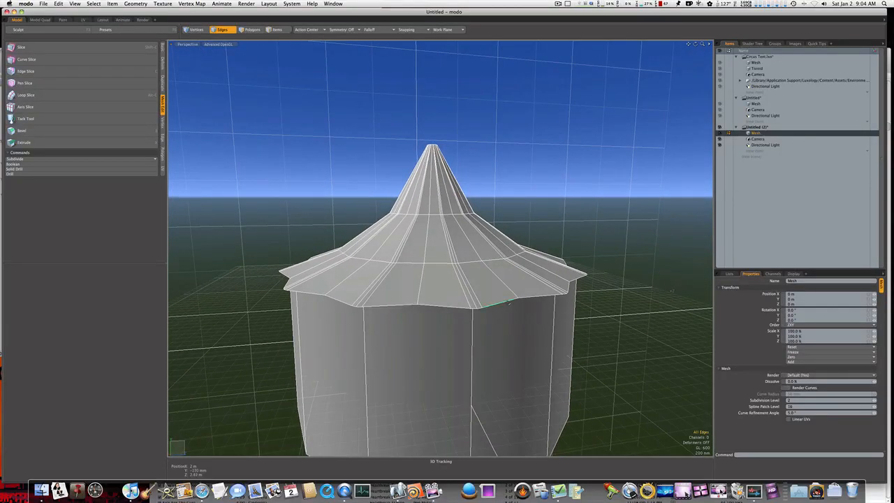
double_click(509, 302)
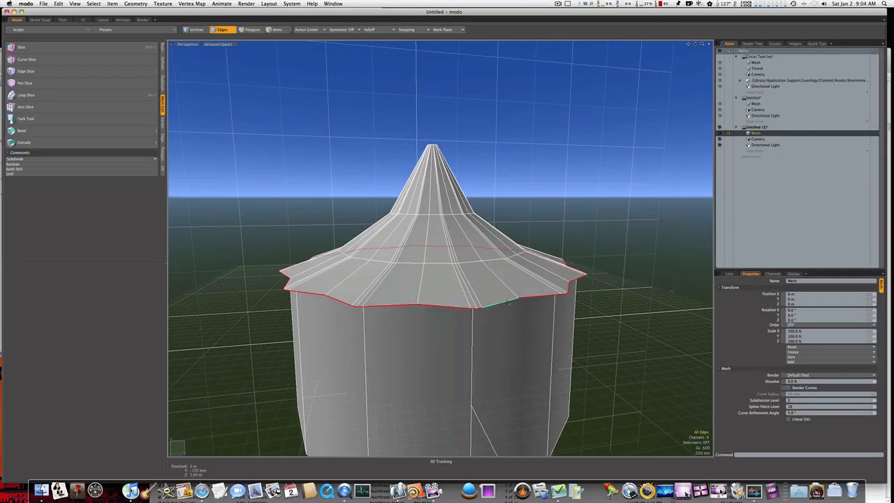
key(z)
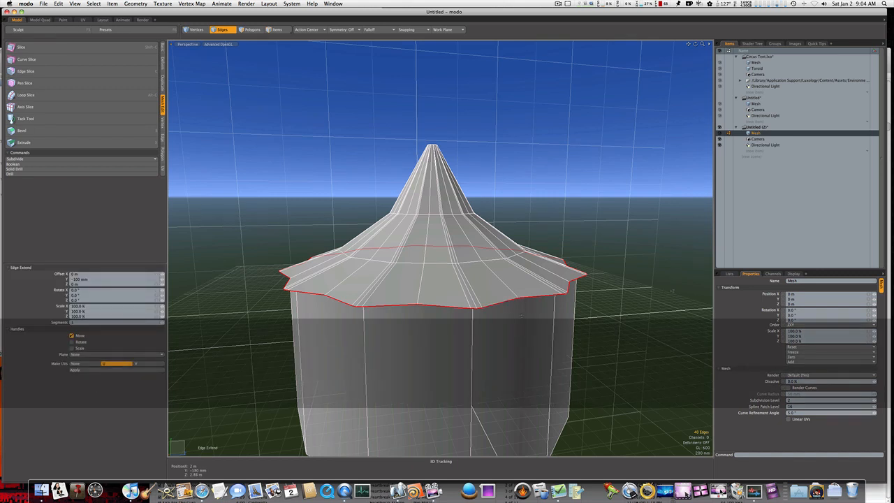
click(510, 304)
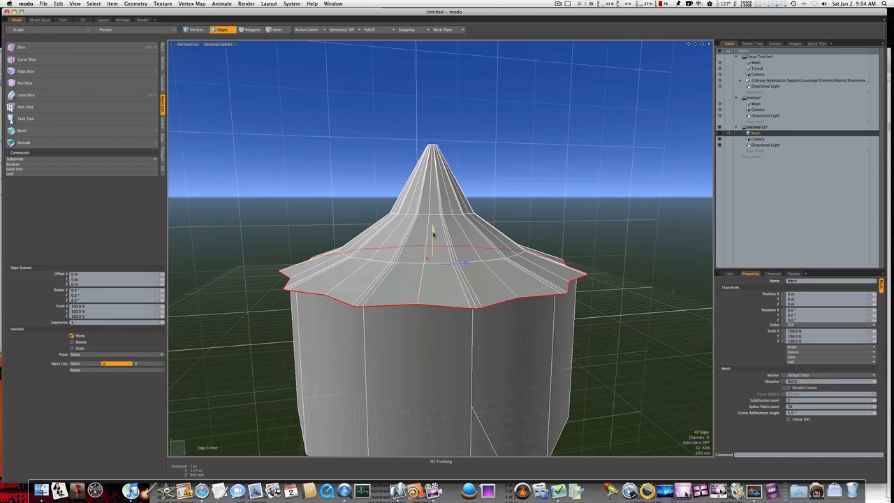
drag(432, 232, 433, 236)
shift+click(532, 224)
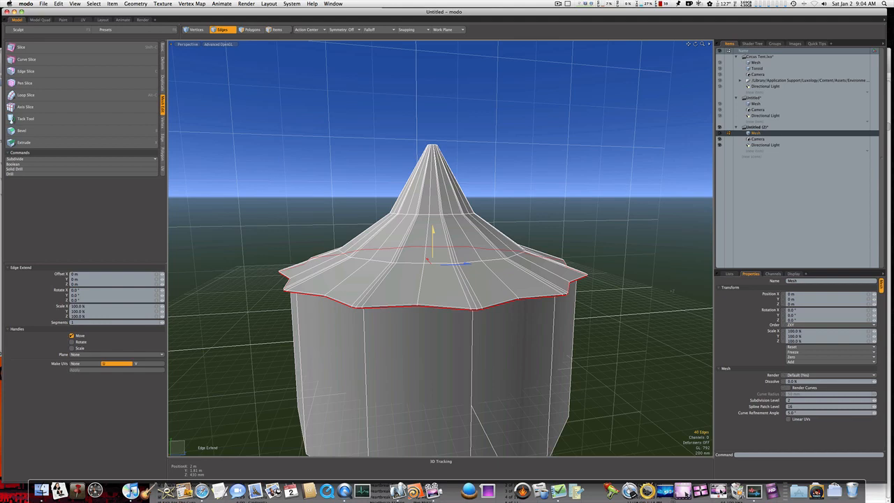
drag(433, 230, 405, 232)
key(space)
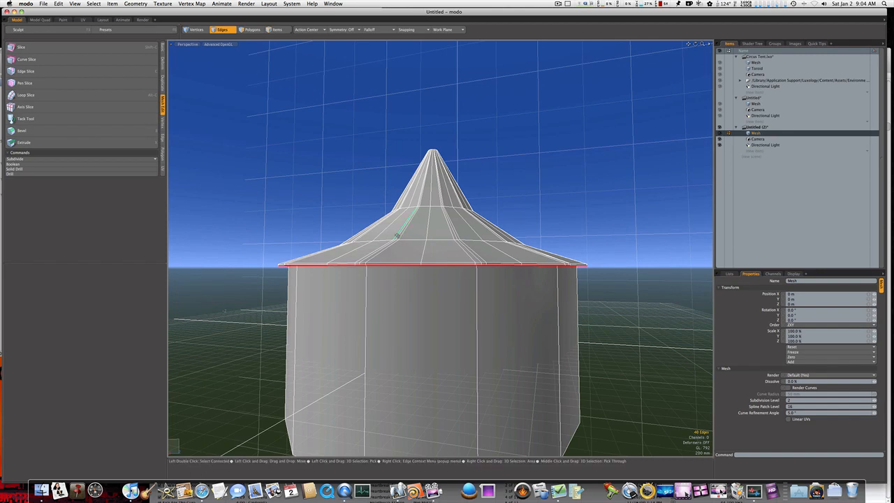
Edge Extend the roof's scalloped rim loop and scale the new edge uniformly to 99%.
key(z)
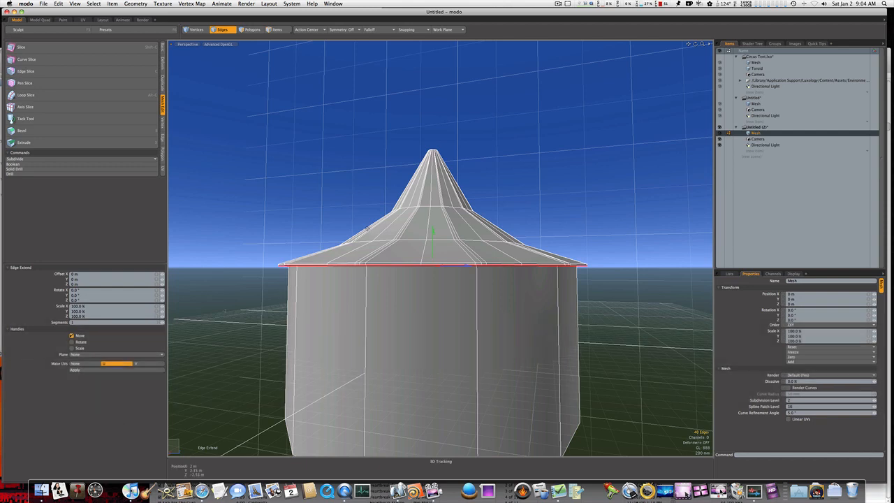
key(r)
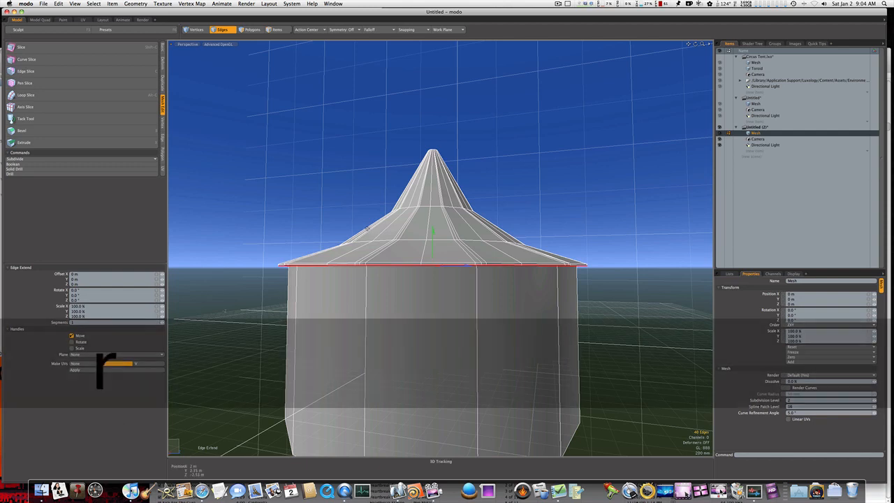
drag(369, 232, 416, 250)
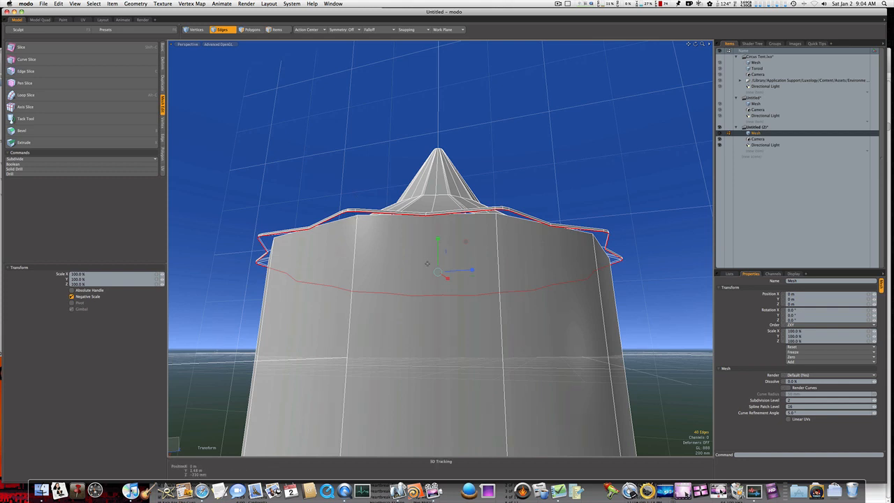
mouse_move(437, 273)
mouse_down()
mouse_move(447, 273)
mouse_move(424, 274)
mouse_move(433, 274)
mouse_up()
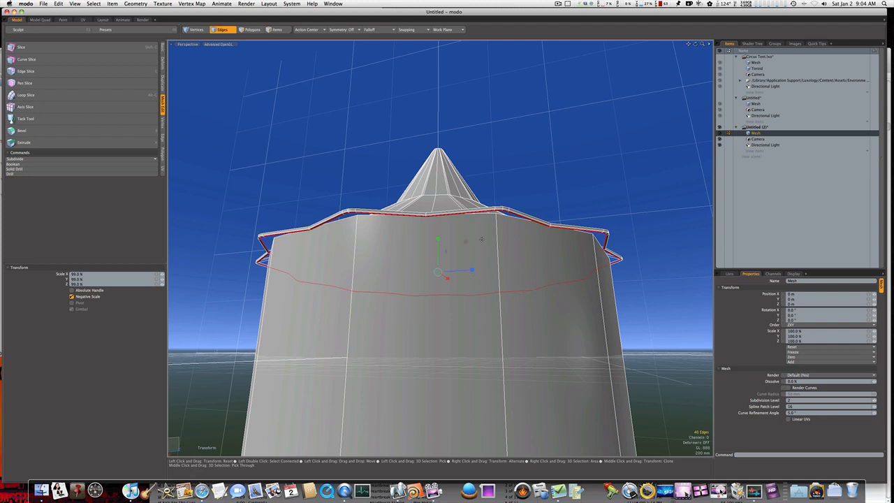
key(space)
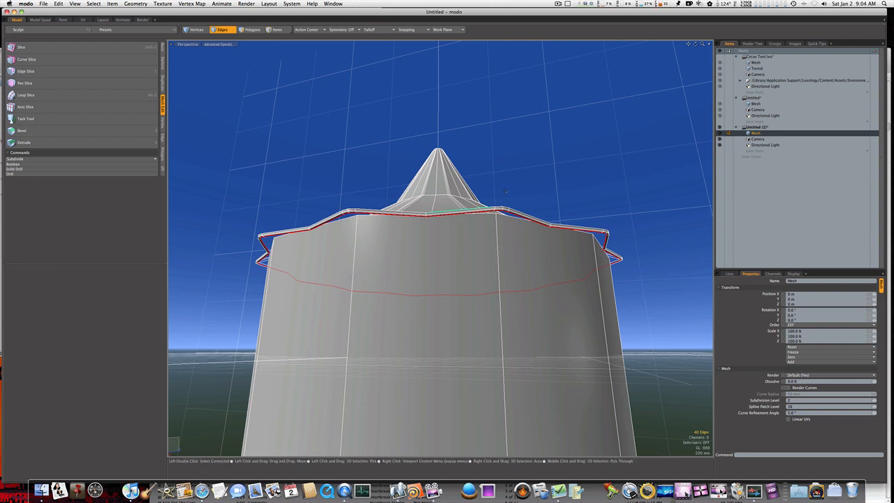
Edge Extend the rim loop once more, scale the new edge inward to the tent walls and clear the selection.
key(z)
key(r)
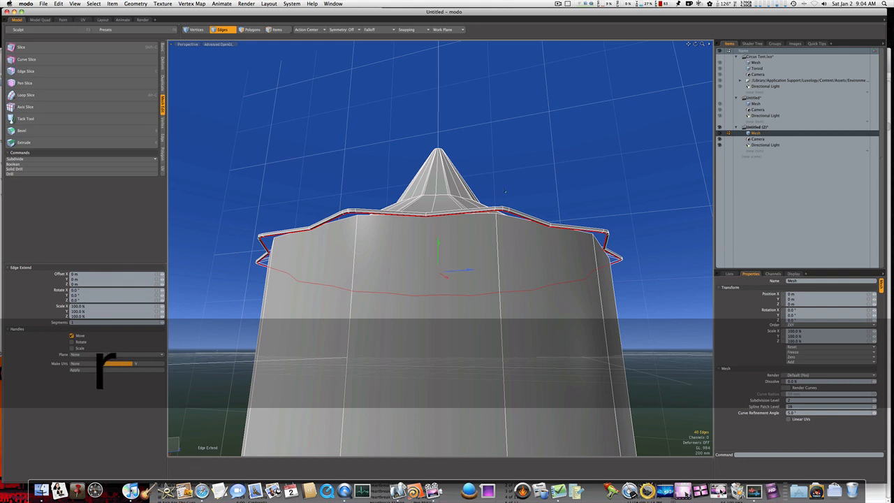
drag(438, 272, 433, 273)
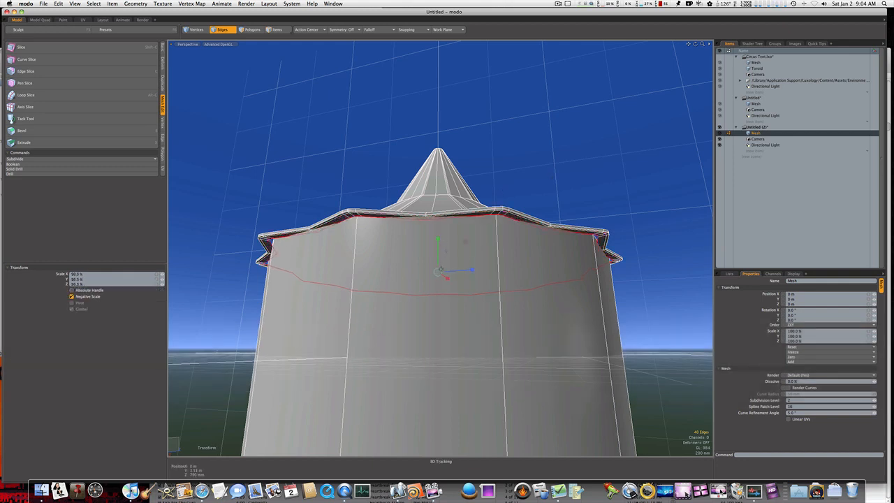
key(Escape)
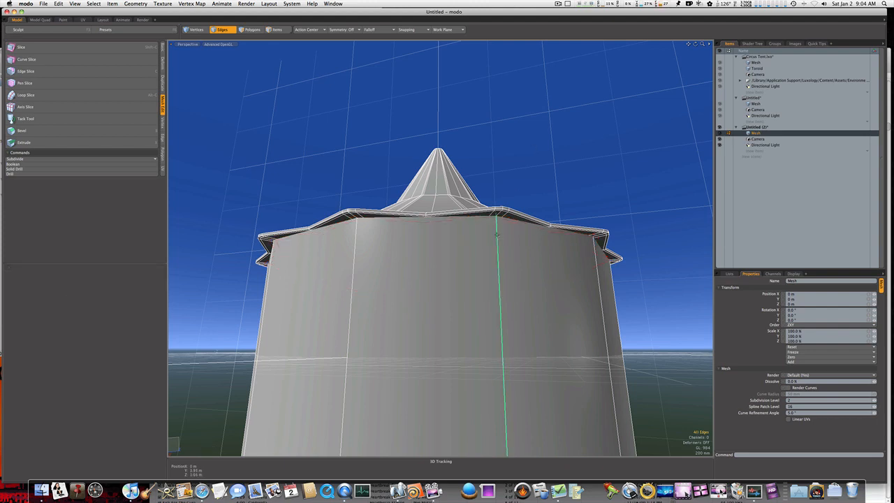
Preview the tent roof as a smoothed subdivision surface and return it to plain polygons.
alt+drag(483, 232, 477, 255)
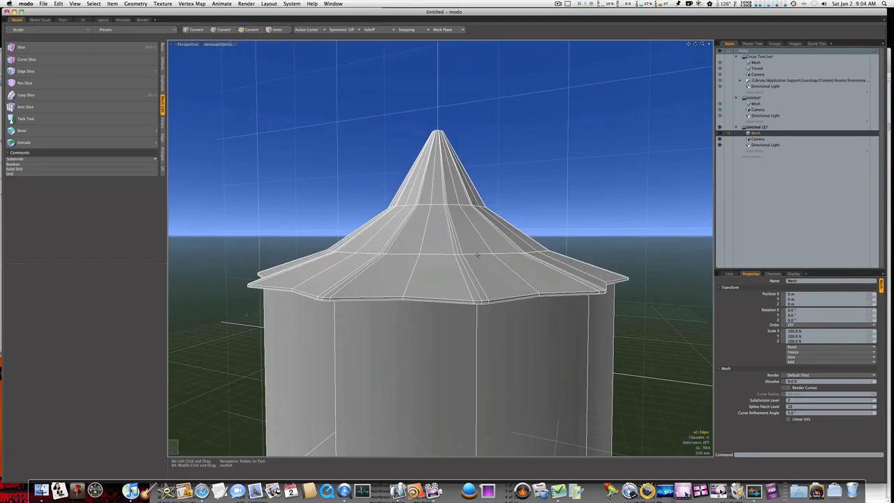
key(Tab)
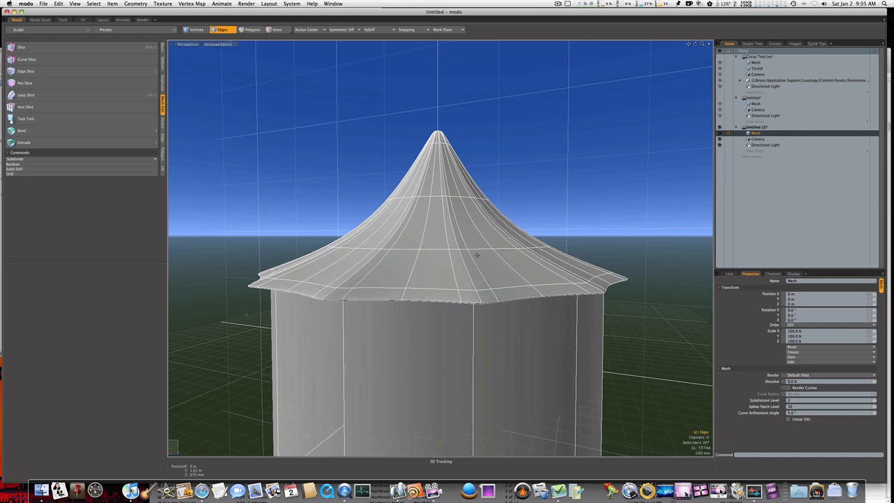
key(Tab)
key(Tab)
key(Tab)
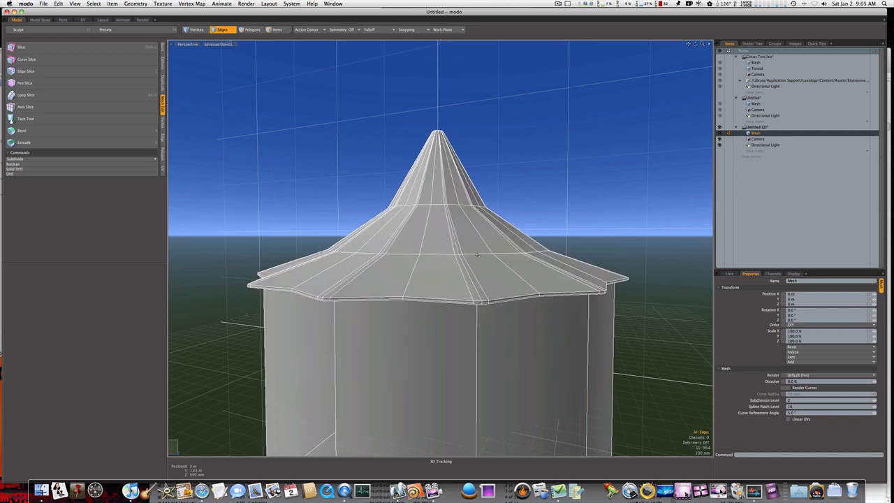
Loop Slice the tent walls all the way round with two symmetric horizontal cuts, with Slice Selected turned off.
mouse_move(476, 255)
ctrl+alt+mouse_down()
mouse_move(454, 255)
mouse_move(447, 238)
ctrl+alt+mouse_up()
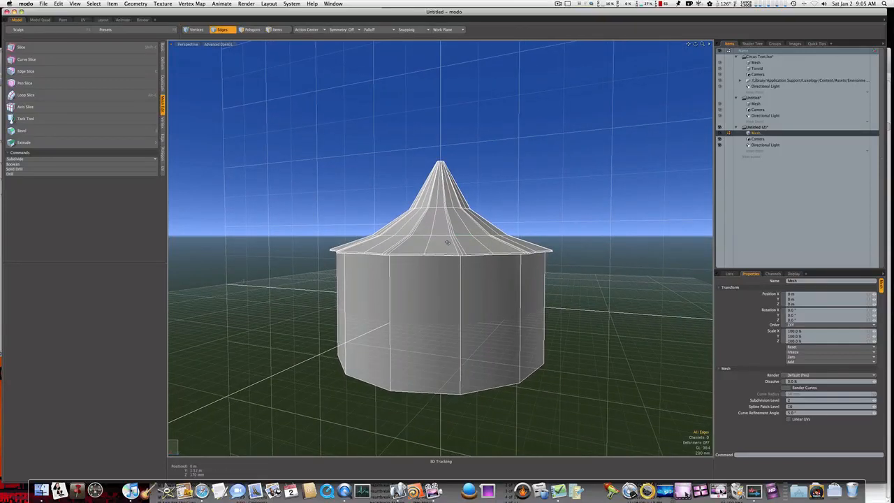
key(space)
drag(443, 324, 466, 324)
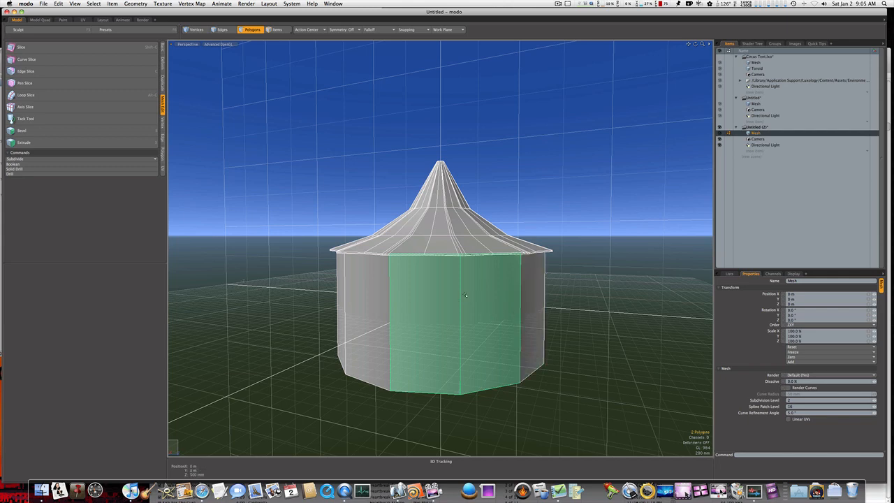
key(alt+c)
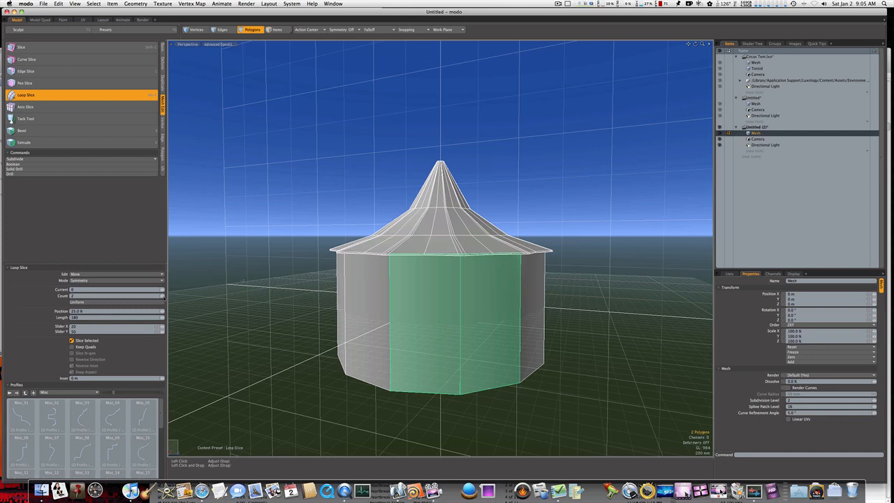
drag(420, 311, 426, 313)
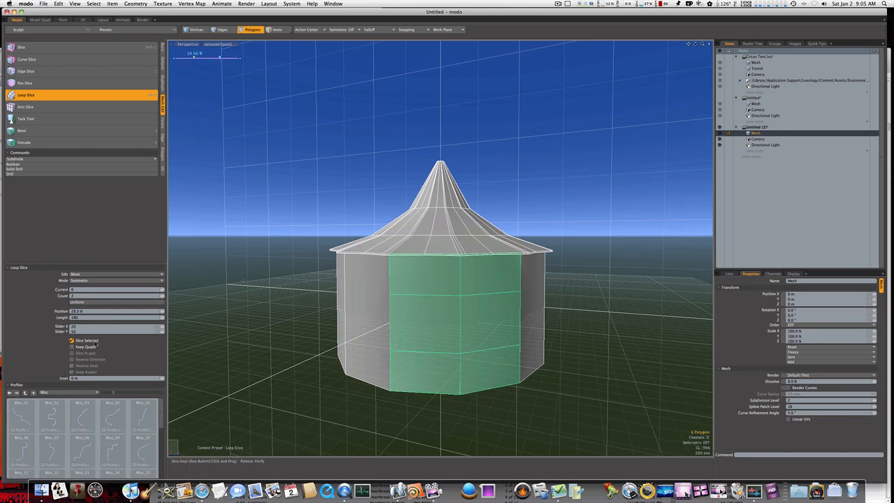
click(96, 342)
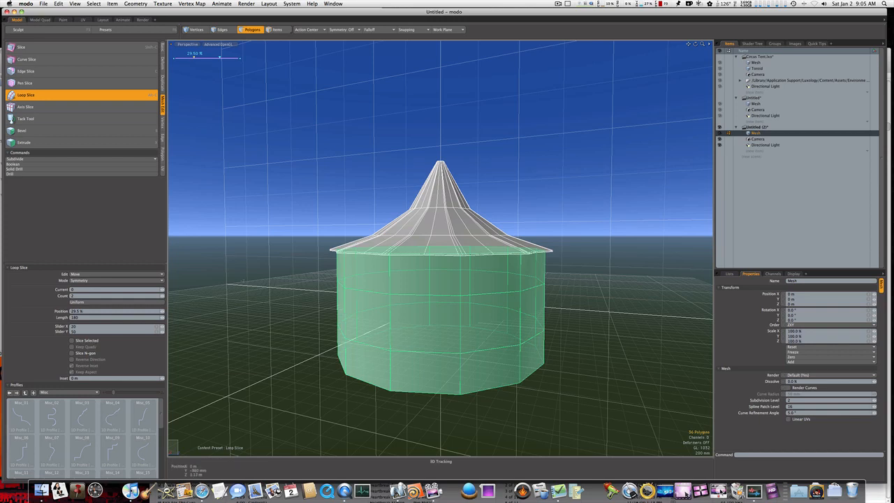
drag(484, 339, 481, 339)
key(space)
Select both horizontal edge loops on the walls, scale them inward together to pinch the walls, and clear the selection.
key(1)
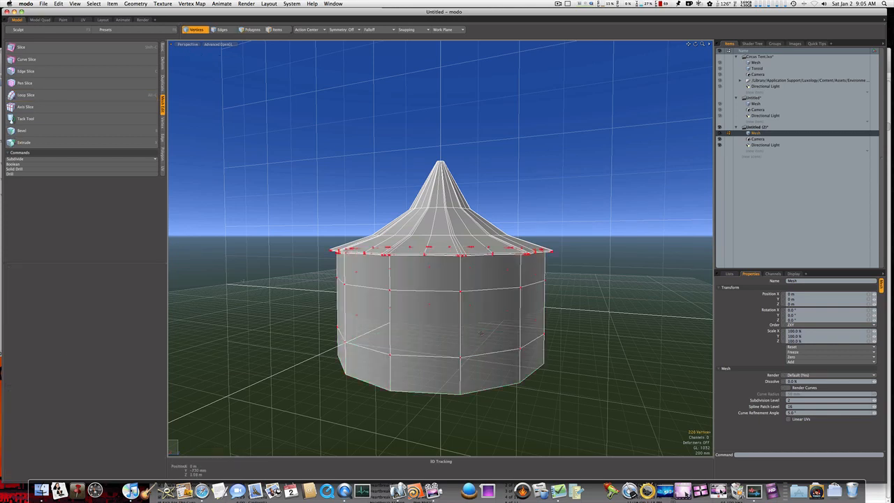
key(Escape)
key(2)
double_click(479, 287)
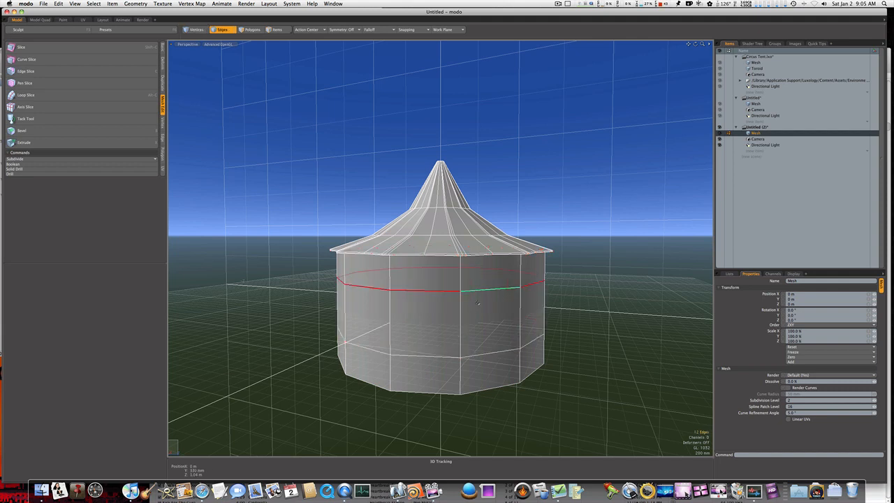
key(r)
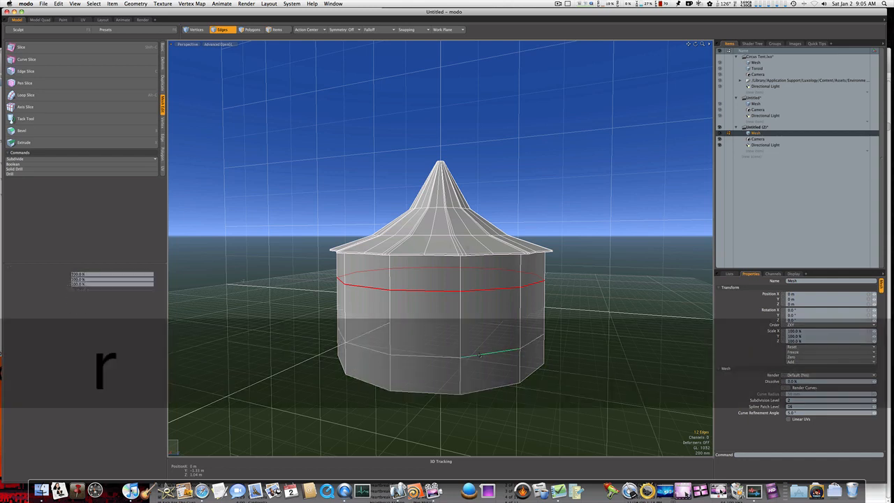
double_click(479, 354)
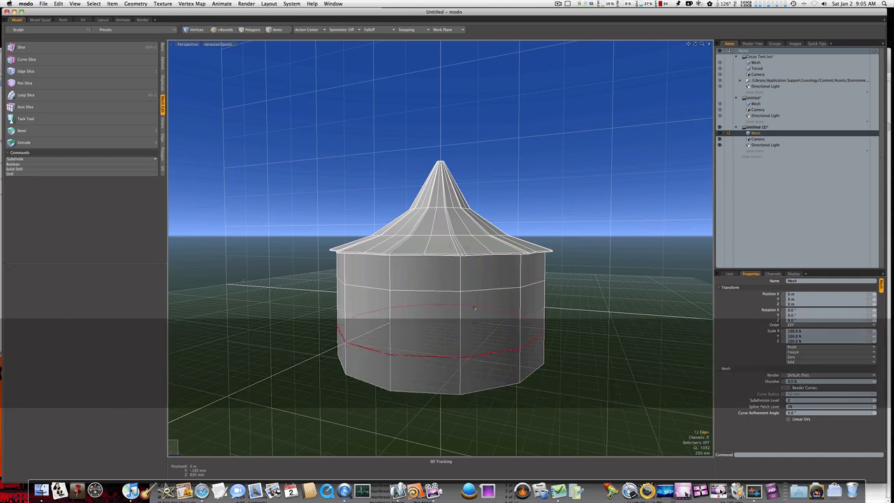
shift+double_click(479, 291)
key(r)
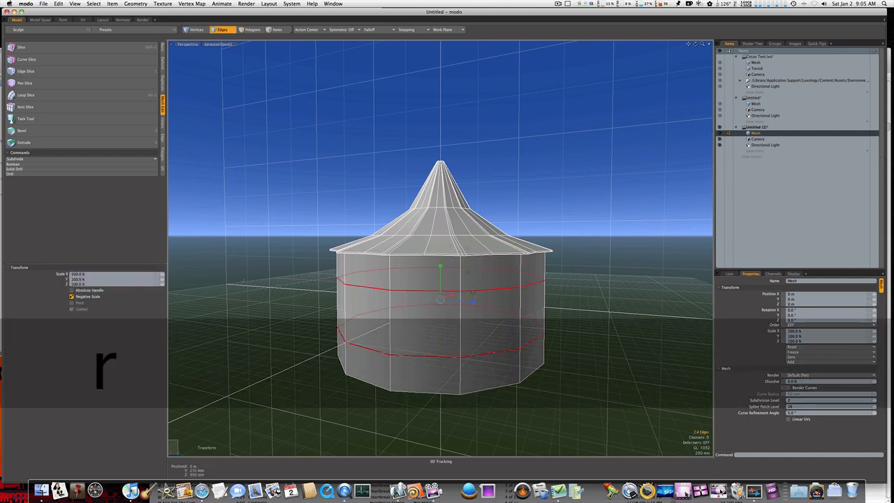
drag(441, 301, 426, 303)
key(space)
click(536, 305)
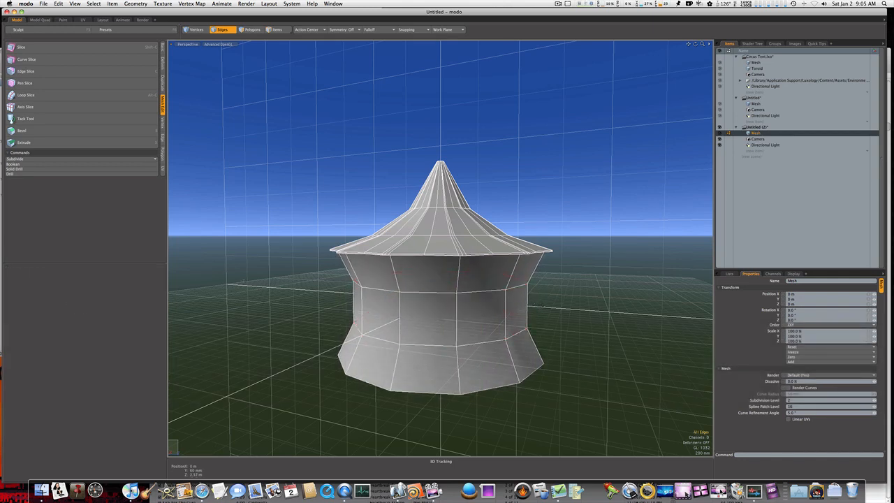
Select all connected roof polygons, scale the roof uniformly to 102% and deselect it.
alt+drag(536, 305, 457, 300)
key(3)
double_click(449, 280)
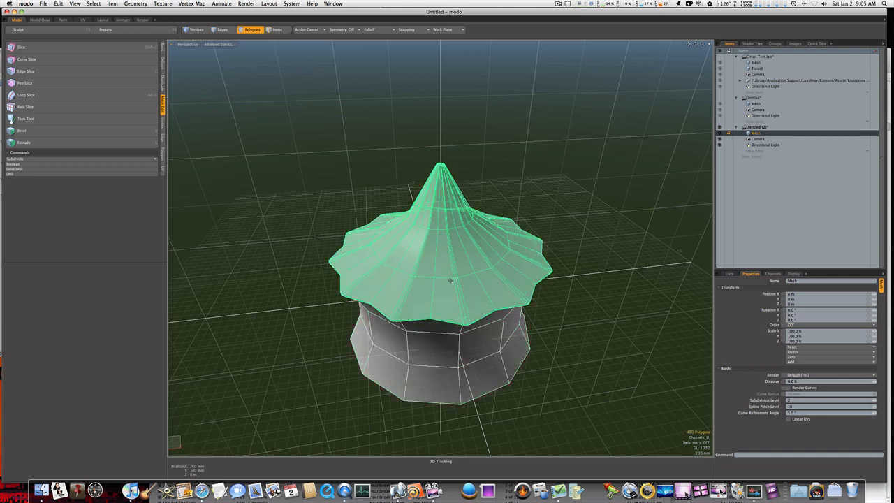
key(r)
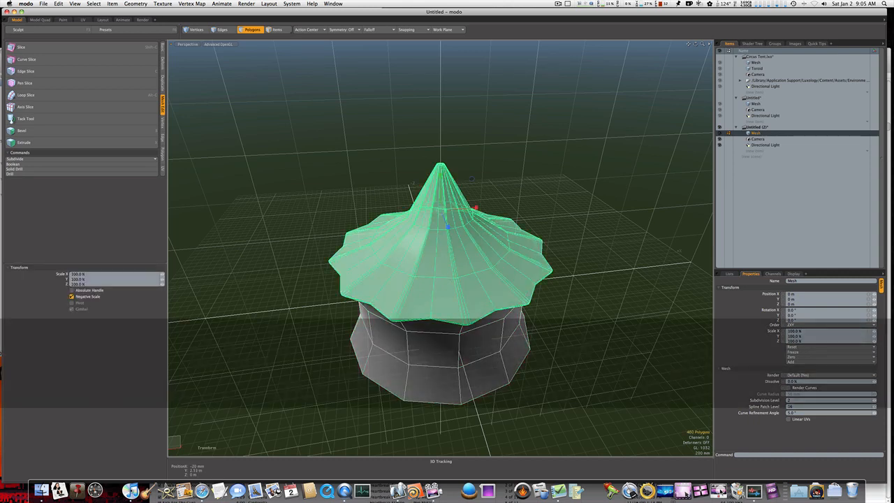
drag(442, 210, 446, 209)
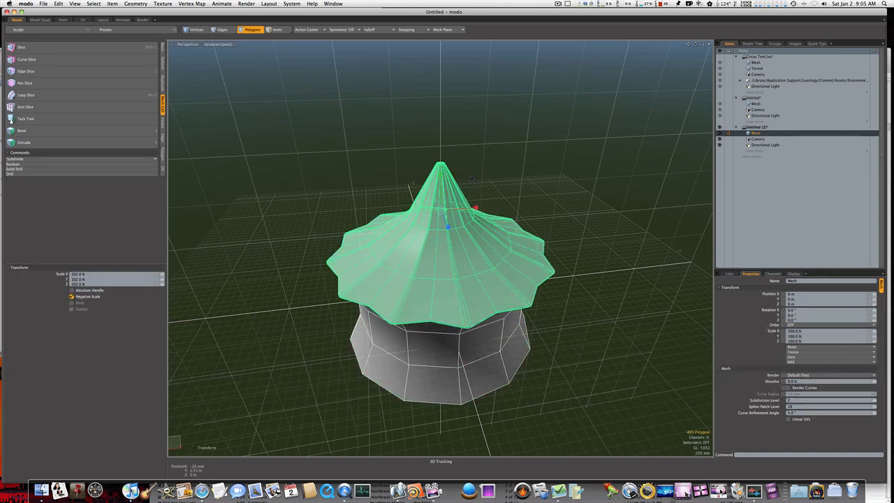
key(space)
click(548, 322)
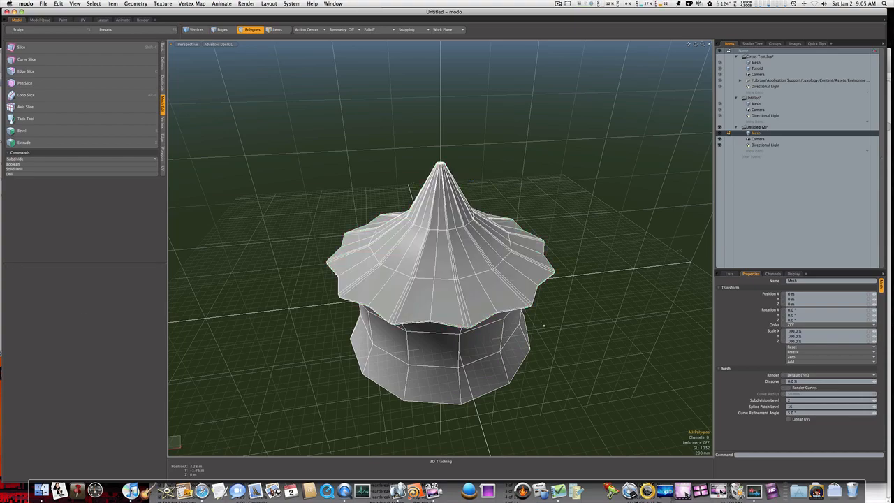
Add a new mesh item to the current tent scene.
alt+drag(543, 324, 444, 328)
alt+shift+drag(444, 328, 409, 312)
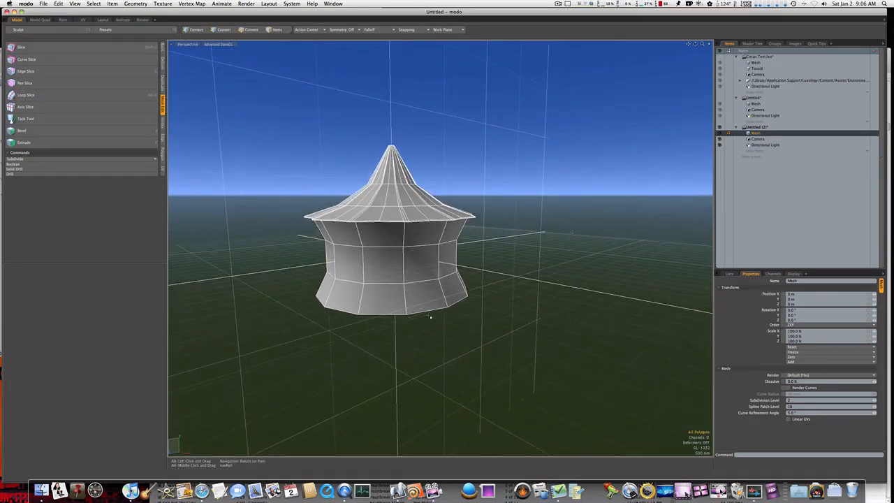
click(765, 152)
click(765, 153)
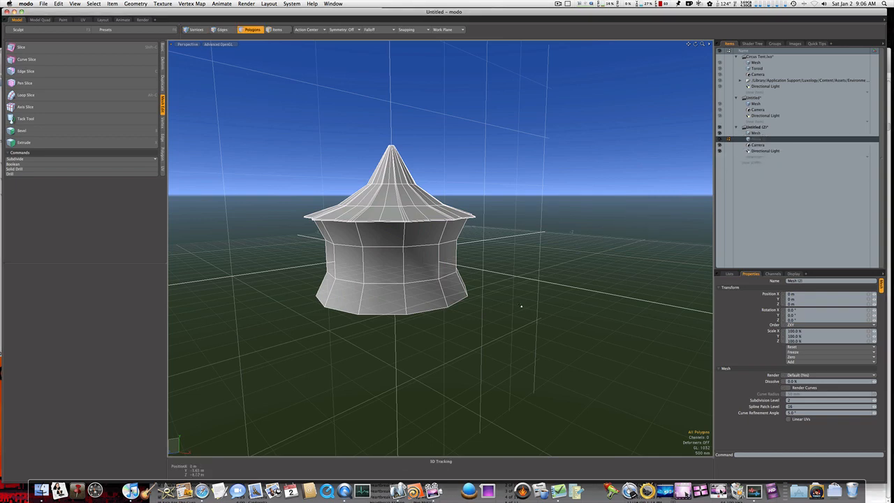
Switch to the Model Quad layout and frame the whole tent in the orthographic and perspective views.
alt+drag(505, 305, 450, 289)
ctrl+alt+drag(385, 248, 414, 250)
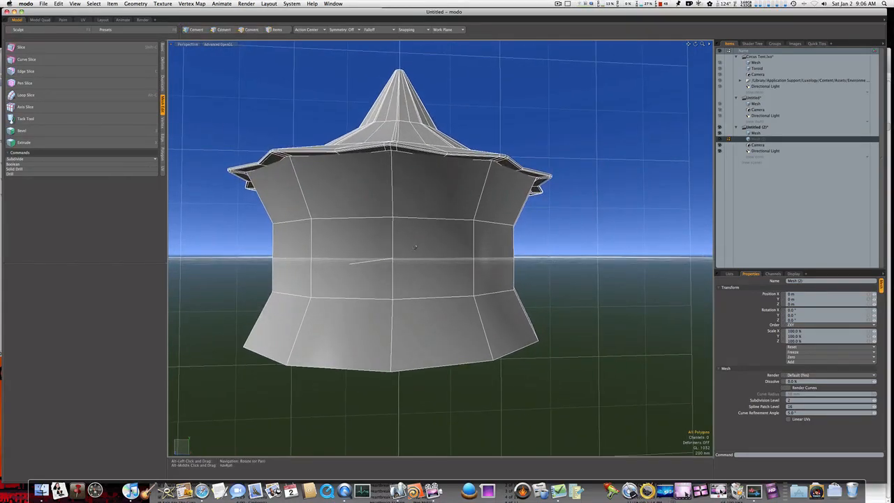
key(3)
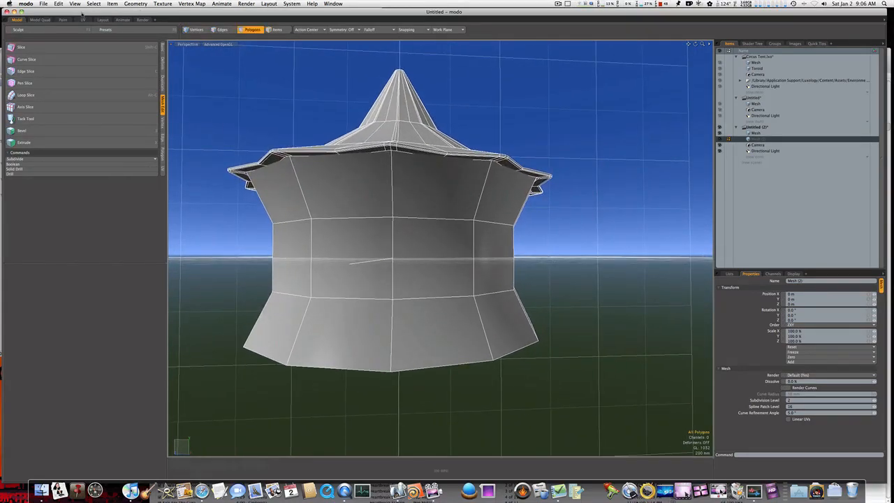
click(45, 20)
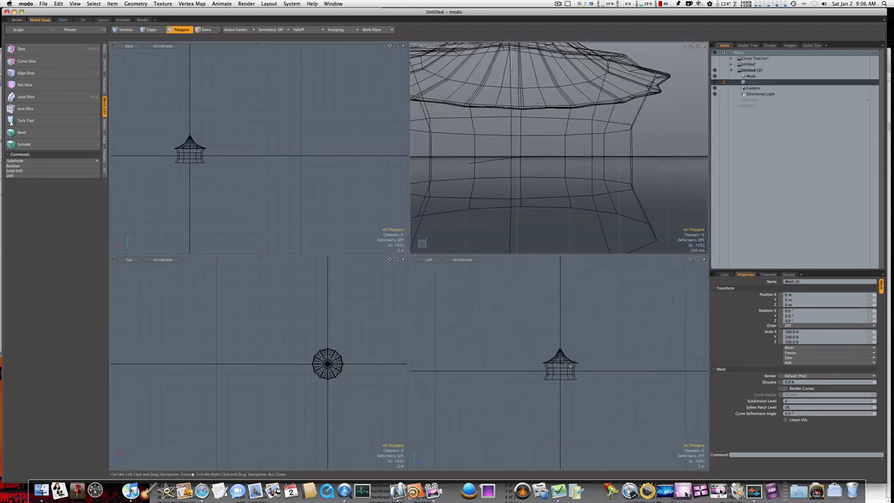
ctrl+alt+drag(569, 365, 602, 366)
ctrl+alt+drag(335, 357, 171, 355)
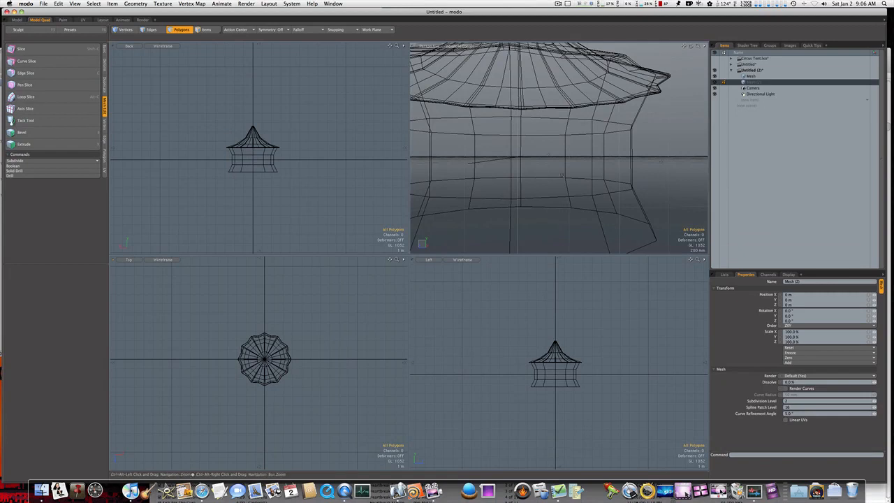
ctrl+alt+drag(562, 175, 531, 174)
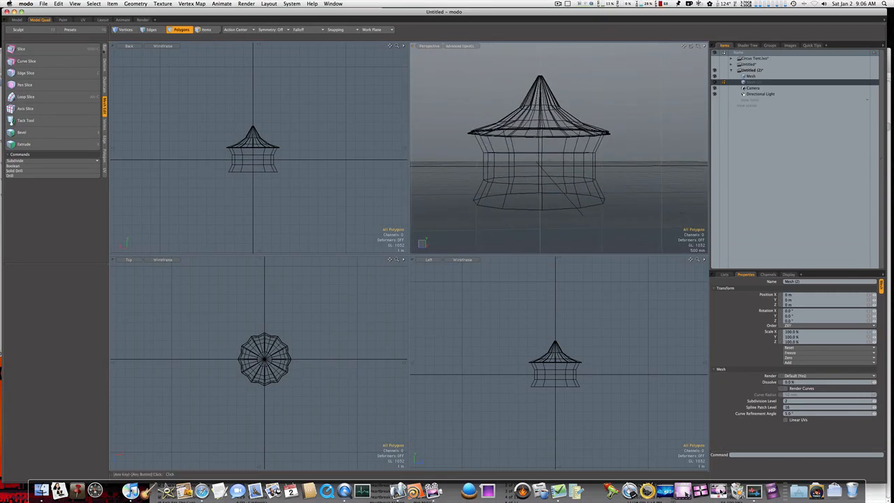
Draw a straight guy-rope curve in the Left view from the roof rim down and outward, ending at about Y -1.28 m, Z 4.12 m.
click(105, 49)
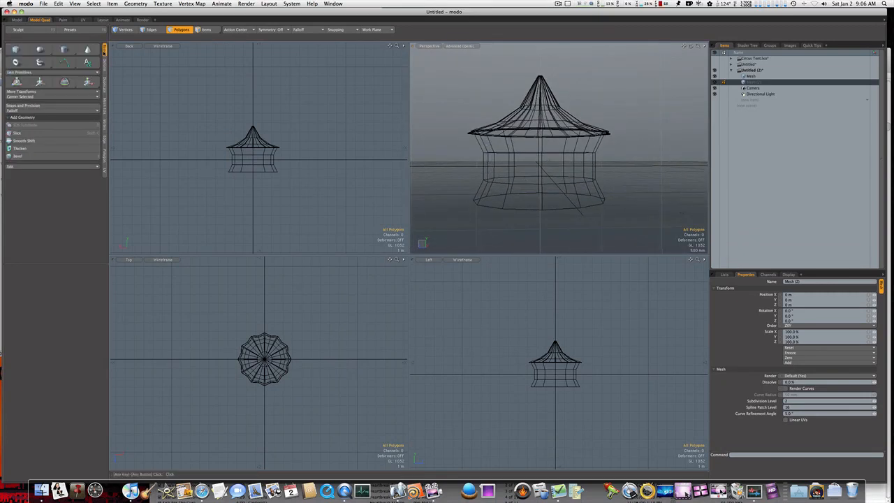
click(66, 63)
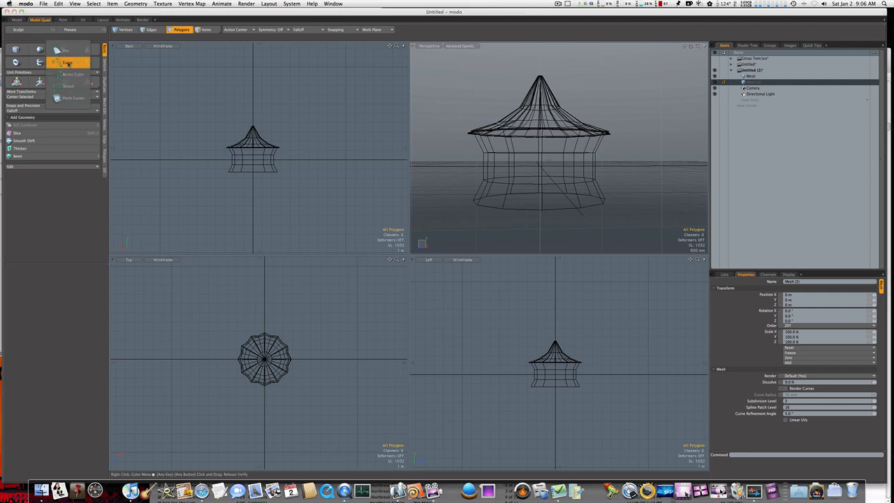
click(67, 62)
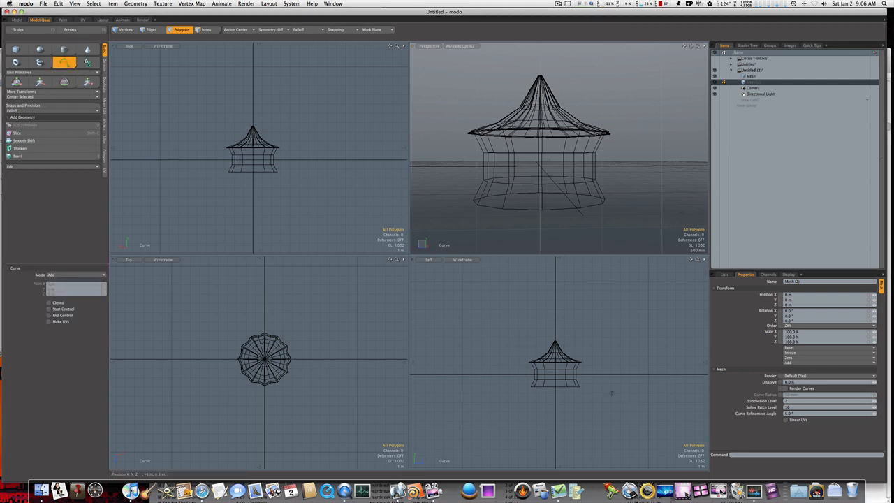
ctrl+alt+drag(596, 379, 648, 381)
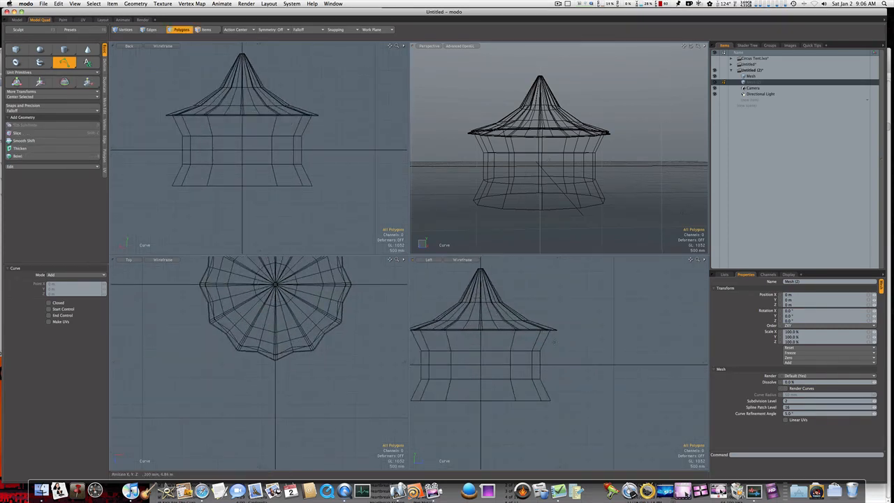
click(590, 398)
alt+drag(680, 213, 664, 199)
alt+drag(651, 200, 604, 202)
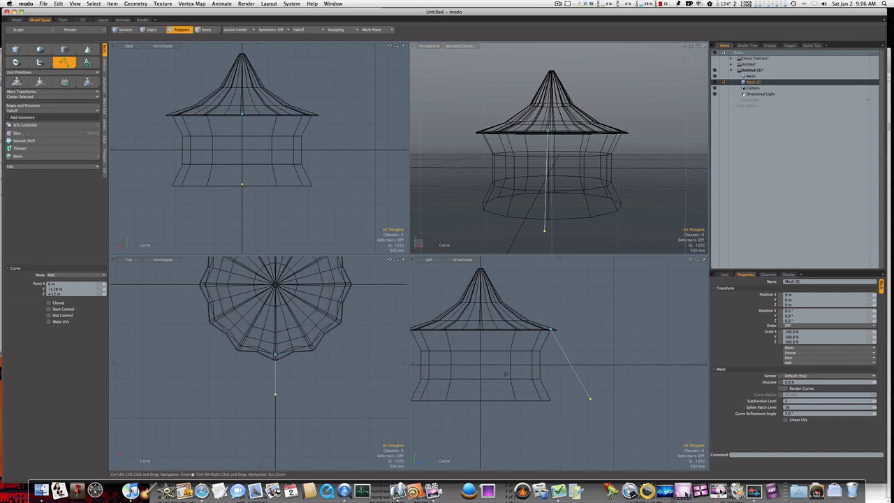
Draw a separate guy-rope curve from the opposite side of the roof rim, ending at about Y -1.34 m, Z -4.8 m.
scroll(503, 372, down, 3)
alt+shift+drag(482, 369, 563, 366)
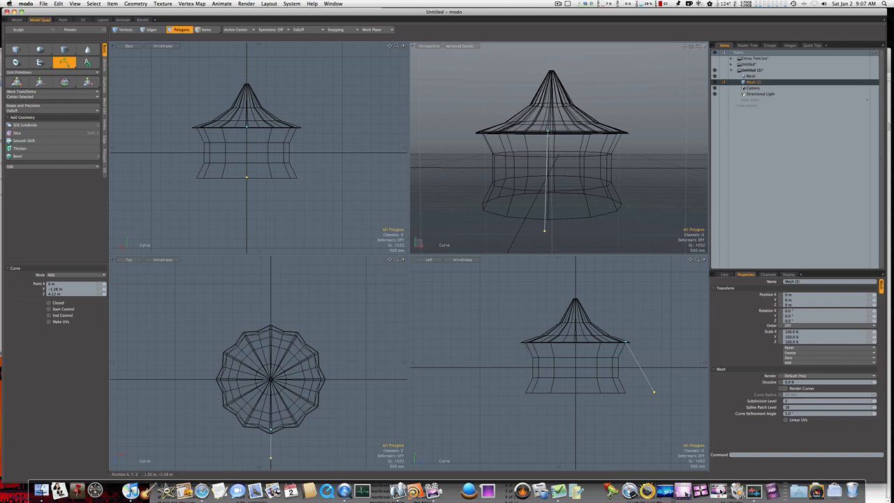
click(524, 344)
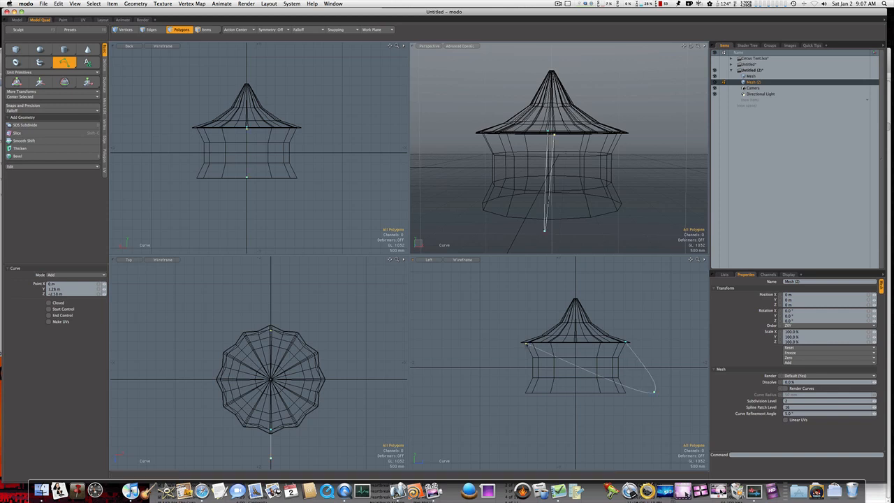
key(ctrl+z)
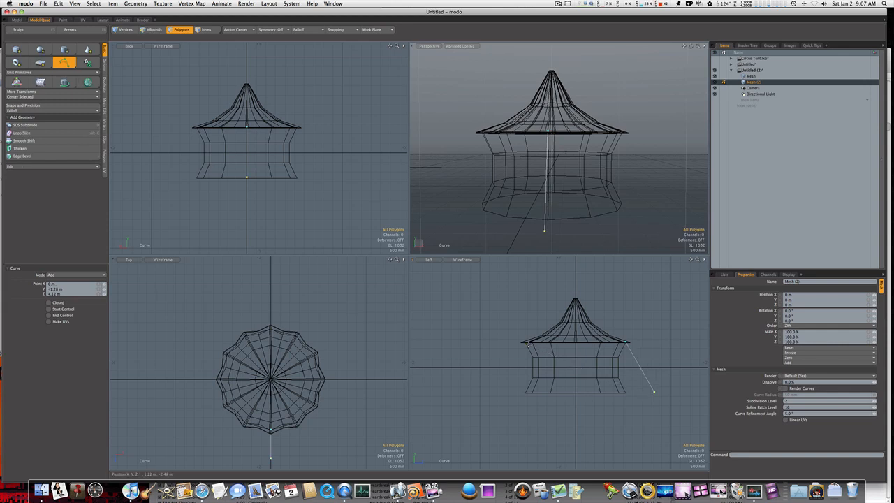
click(484, 394)
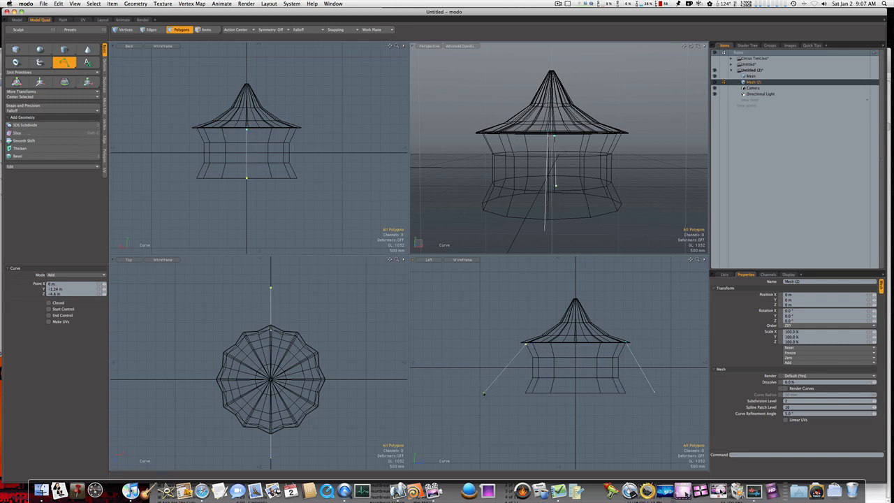
alt+drag(601, 187, 521, 203)
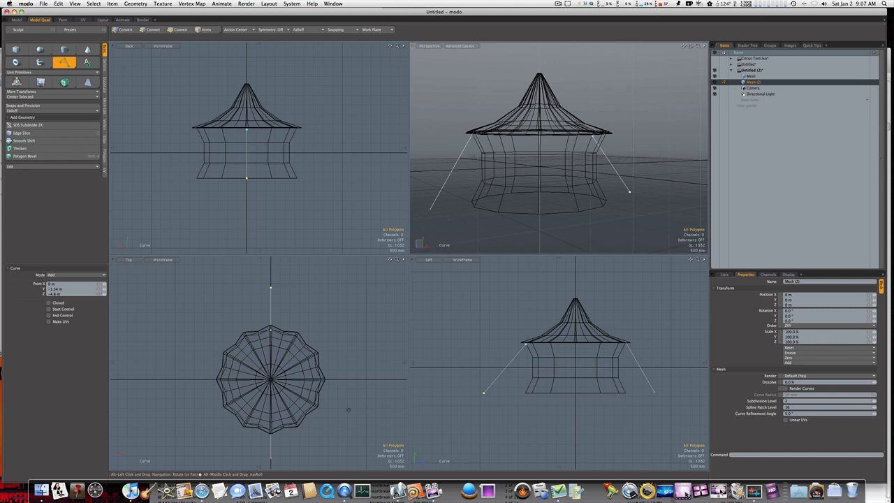
Change the Left viewport to the Front view and draw a third guy-rope curve from the roof rim outward toward the ground on the positive X side.
click(432, 264)
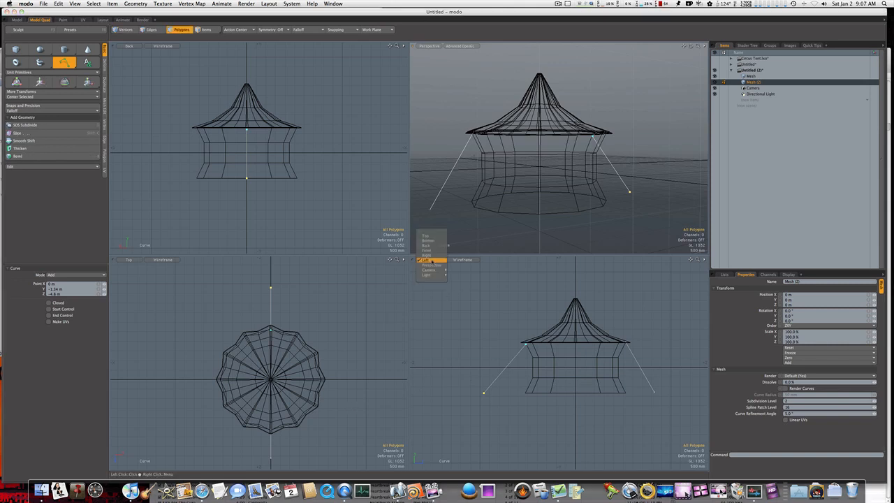
click(431, 258)
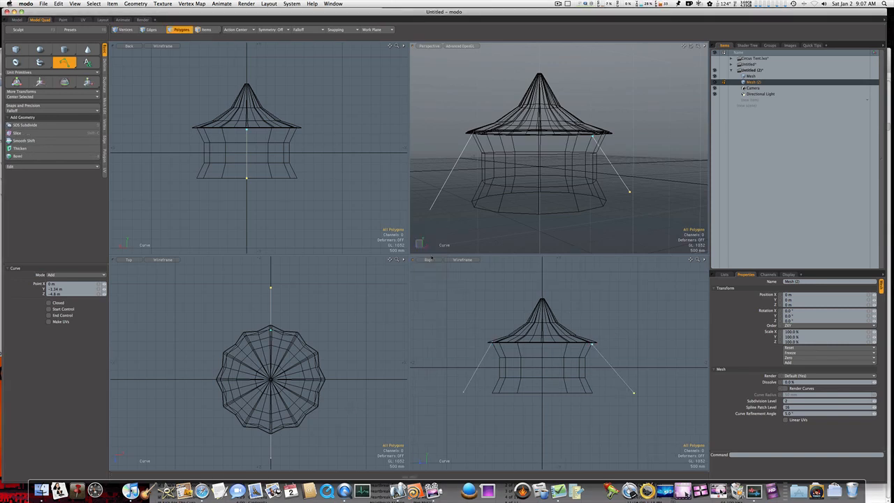
click(430, 259)
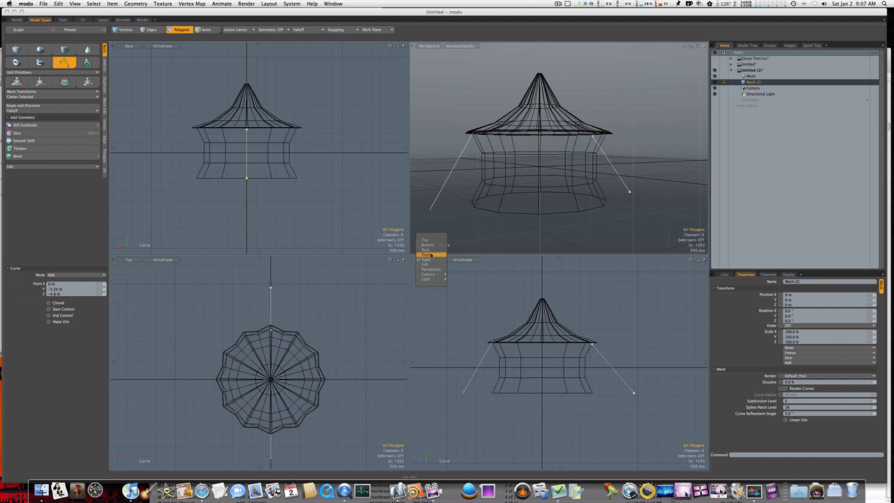
click(431, 254)
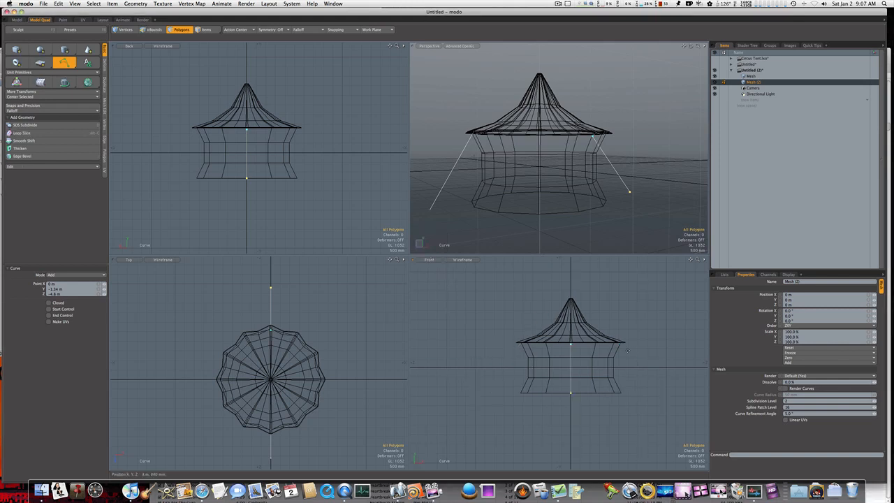
shift+click(619, 342)
click(654, 391)
Draw the fourth guy-rope curve from the rim at about X -2.64 m, Y 1.28 m down to about X -4.62 m, Y -1.18 m.
shift+click(519, 343)
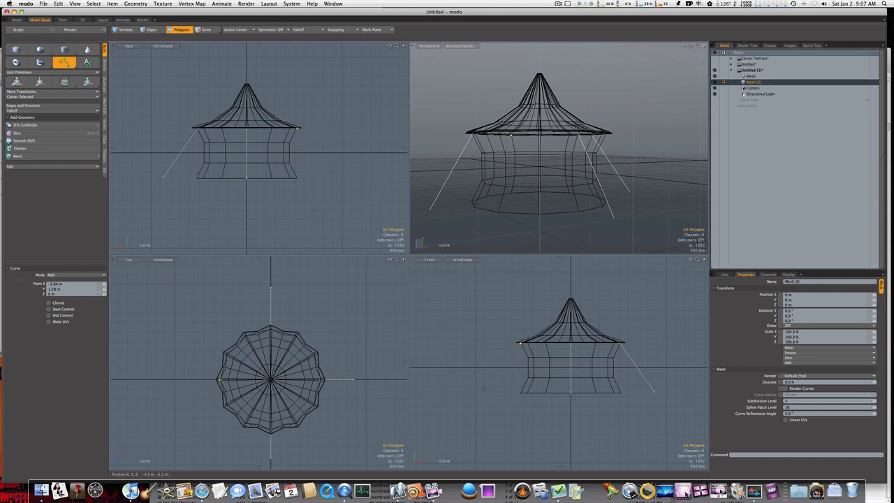
click(483, 389)
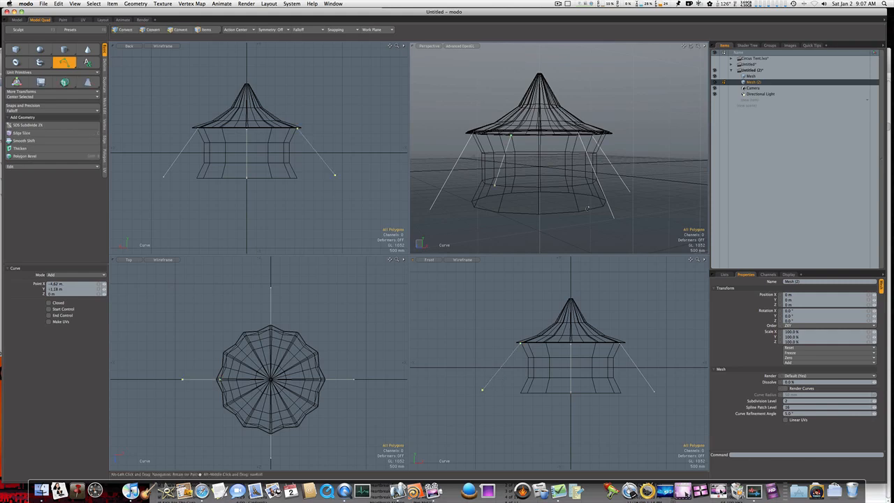
alt+drag(447, 202, 537, 218)
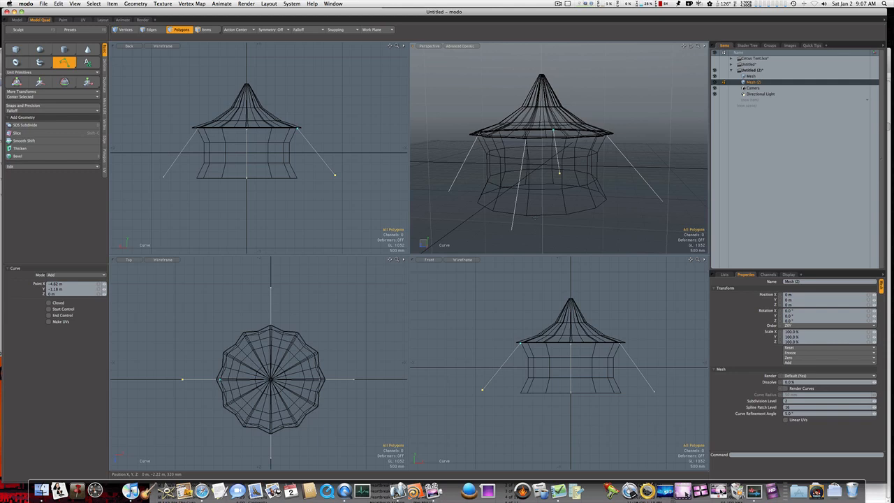
In the Render layout, enable Render Curves for the guy-rope mesh, set the curve radius to 15 mm and examine the ropes in the preview.
click(18, 20)
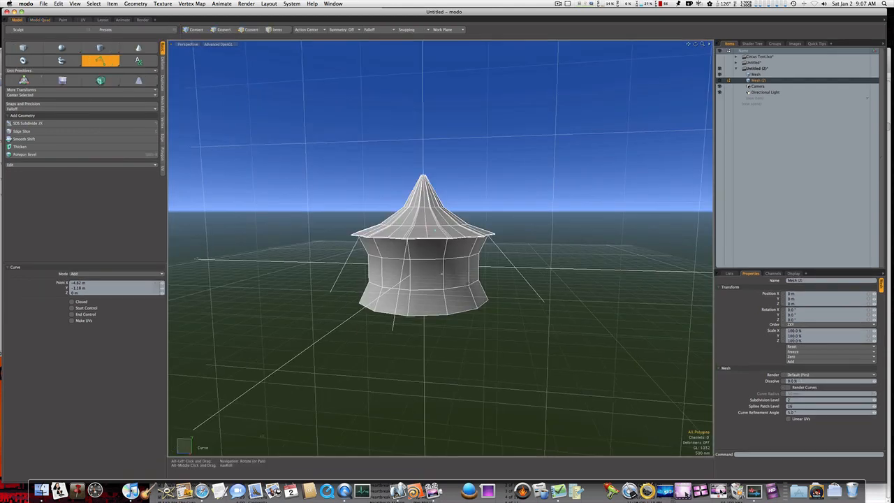
alt+drag(442, 274, 425, 289)
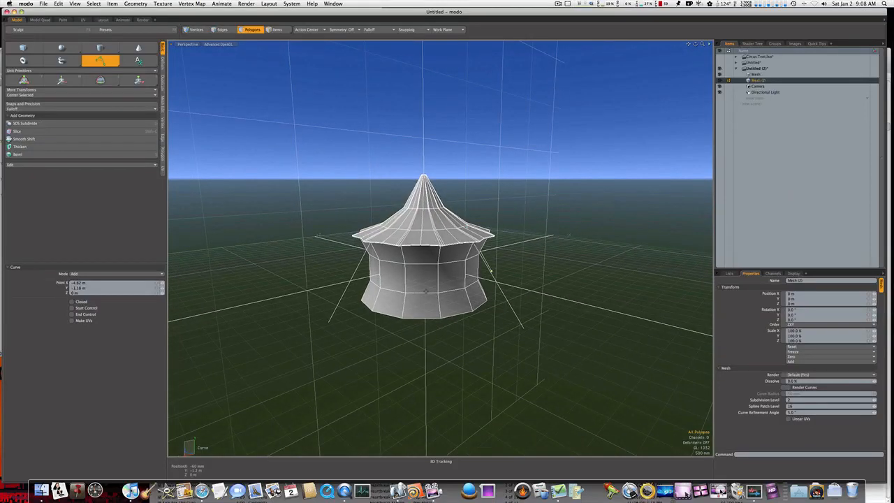
click(143, 20)
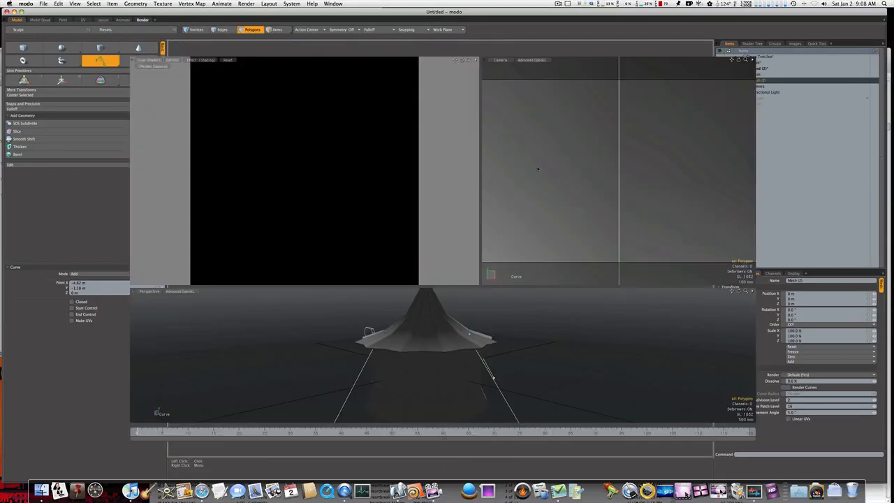
key(a)
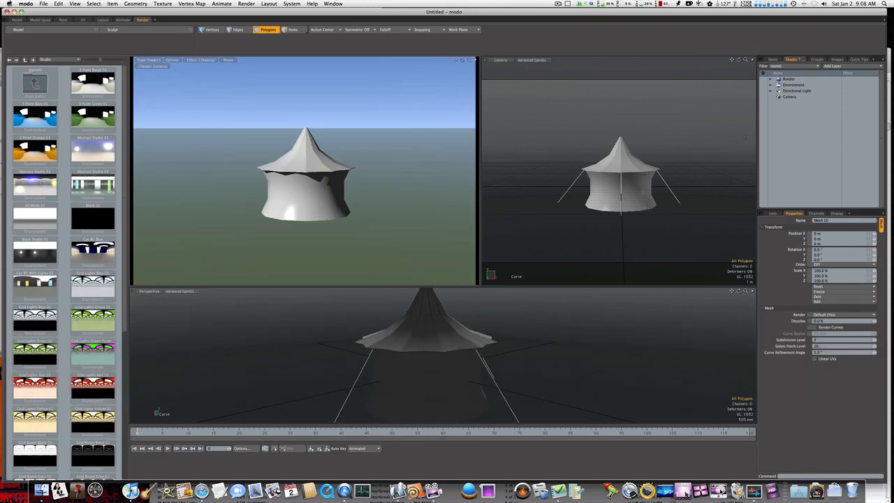
click(773, 60)
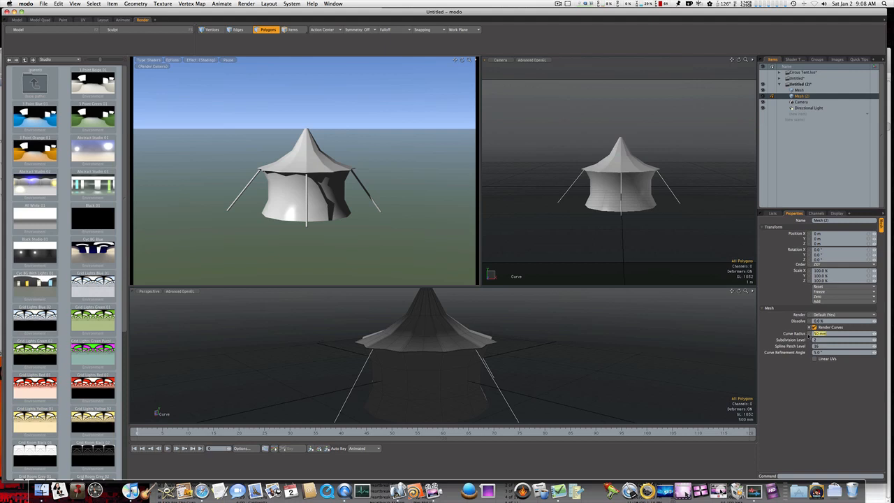
text(15mm)
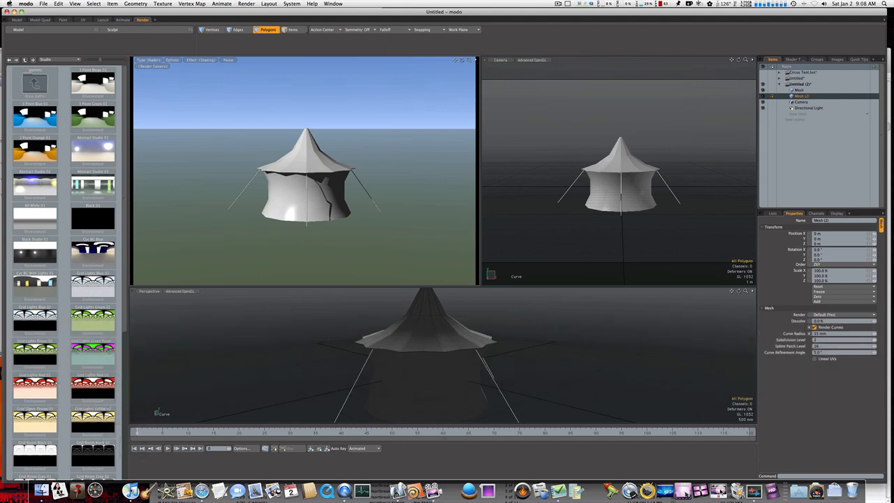
ctrl+alt+drag(288, 196, 356, 220)
key(3)
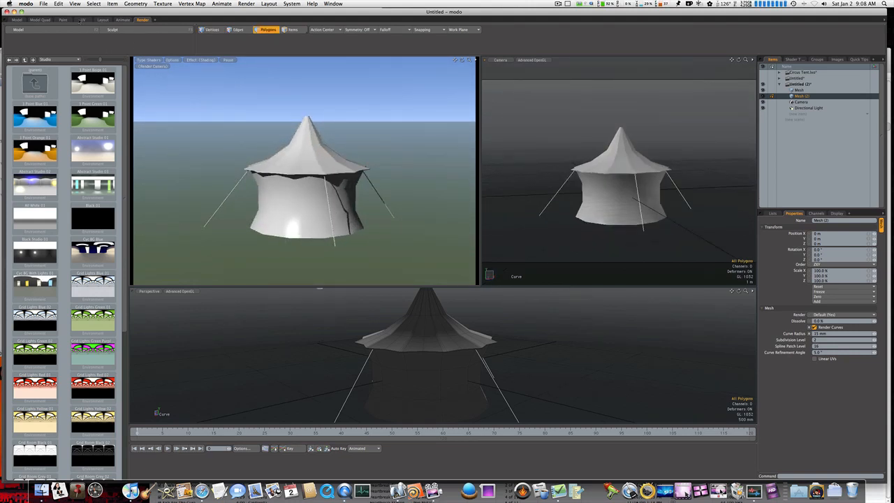
Back in the Model layout, create a 12-sided vertical cylinder about 60 mm in radius and 17 mm high at the lower end of one guy rope.
click(17, 20)
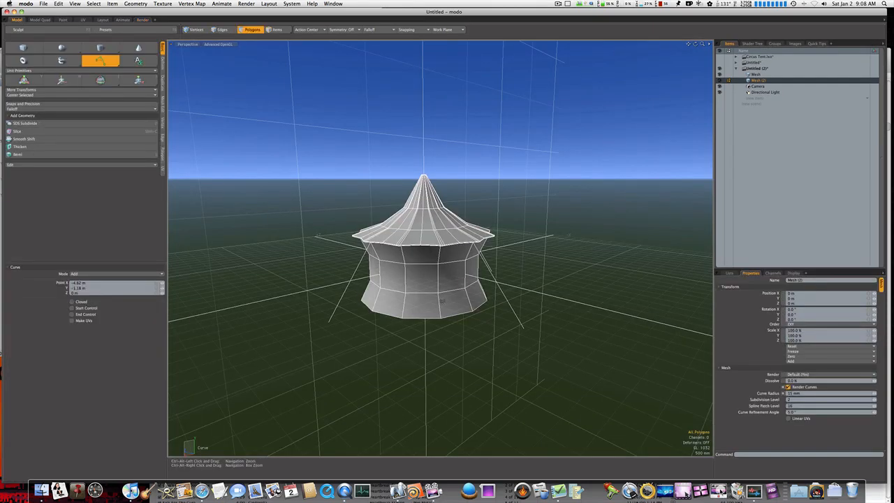
alt+drag(433, 301, 412, 297)
ctrl+alt+drag(475, 329, 432, 65)
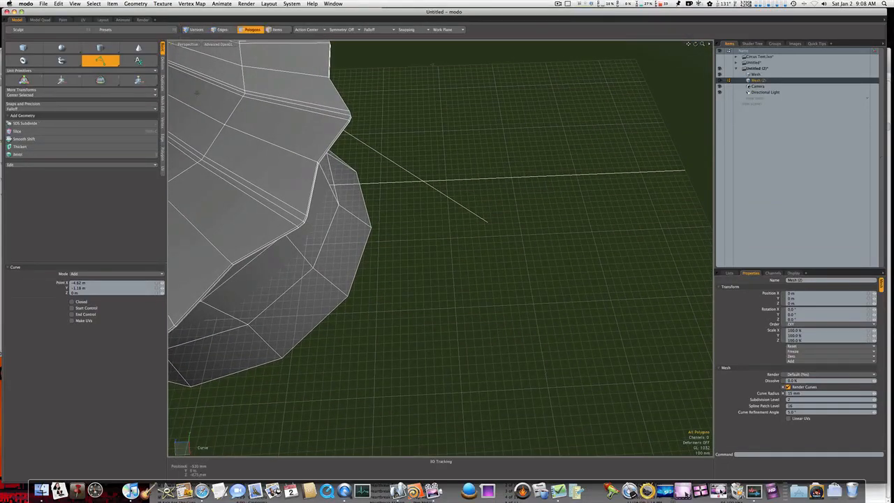
click(100, 48)
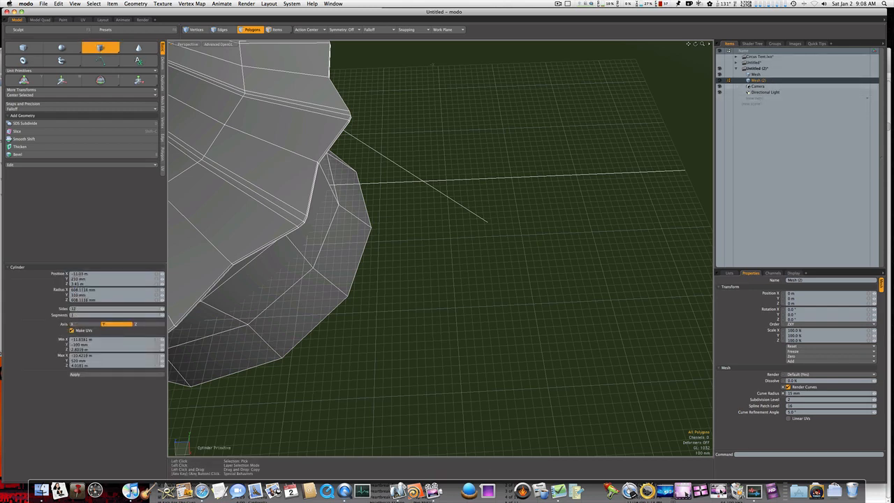
alt+drag(502, 220, 496, 249)
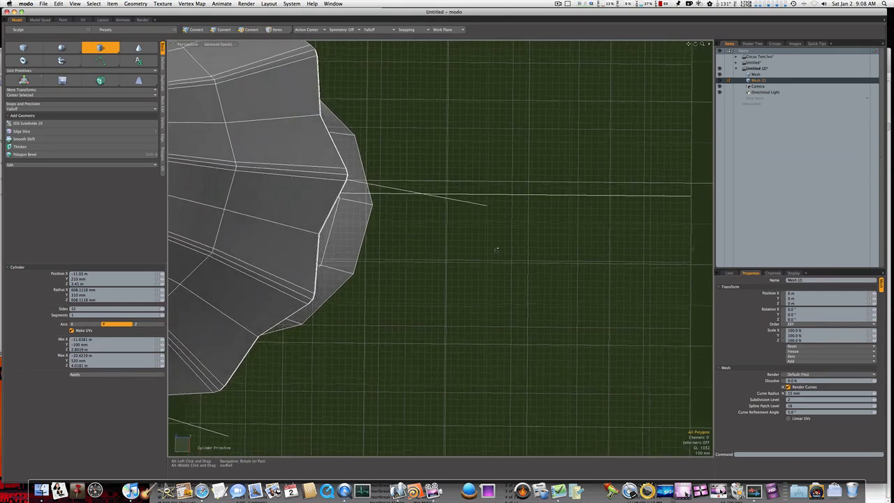
click(488, 208)
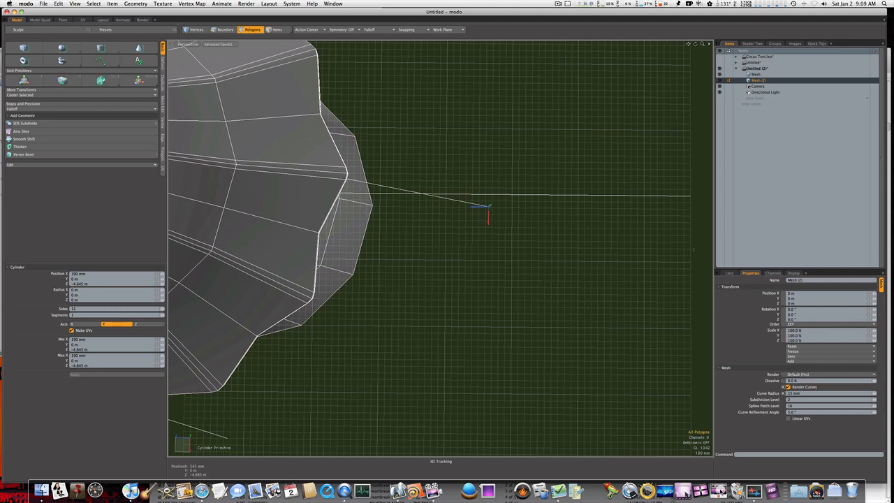
ctrl+drag(490, 219, 551, 289)
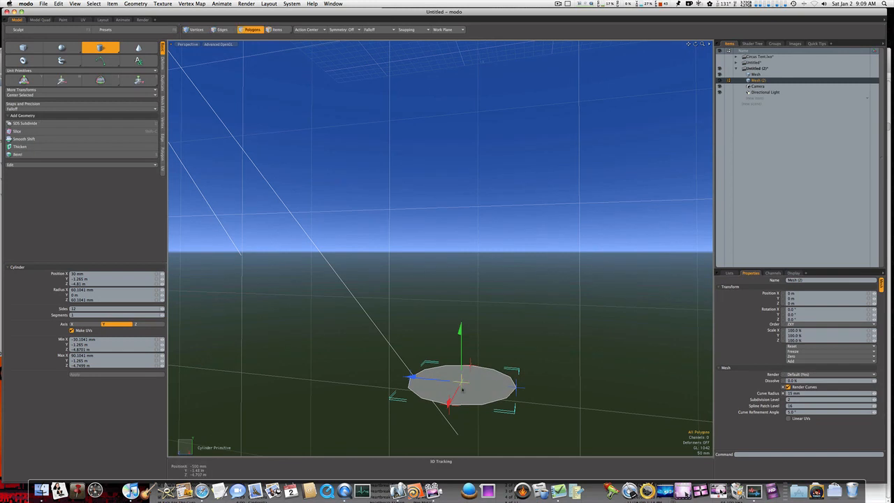
drag(461, 381, 461, 366)
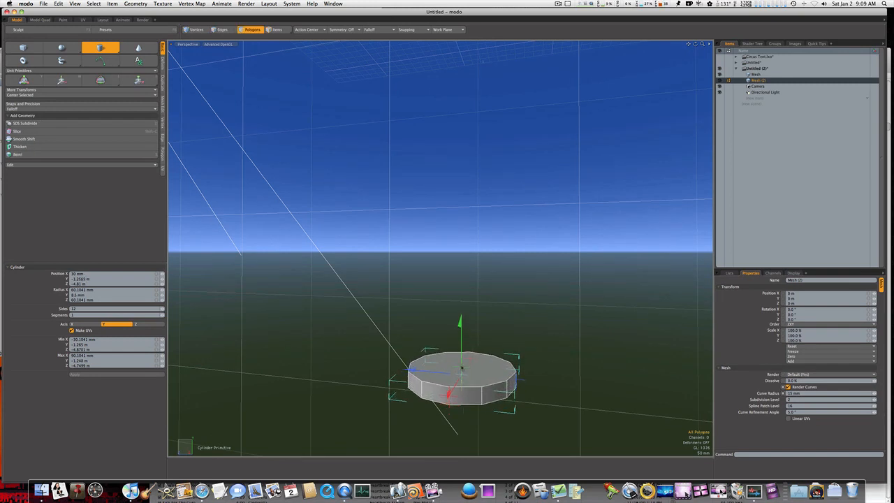
Bevel the cylinder's top polygon with an inset of about 23.2 mm, and raise it with a second bevel shifted about 13 mm.
key(space)
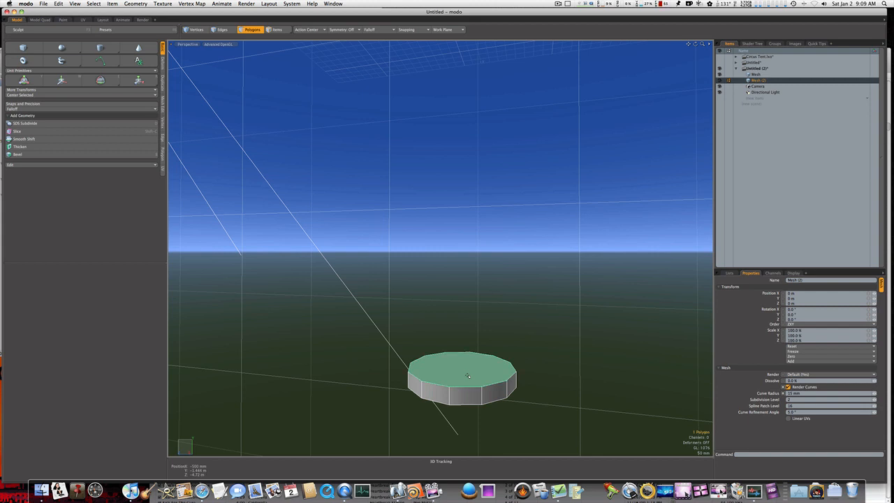
key(b)
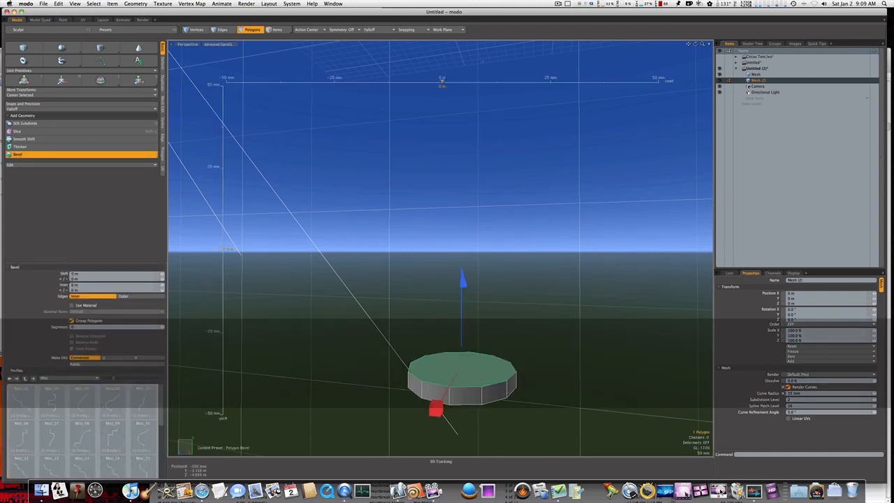
drag(433, 407, 457, 407)
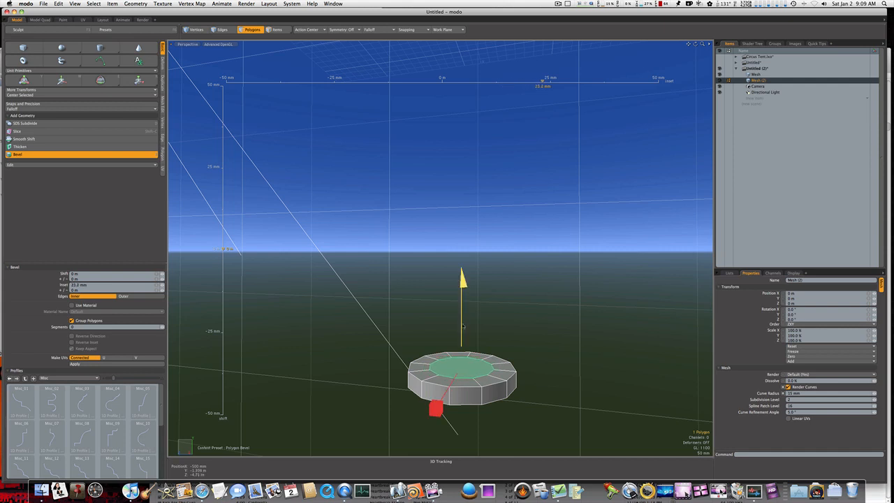
drag(462, 279, 462, 261)
shift+click(462, 273)
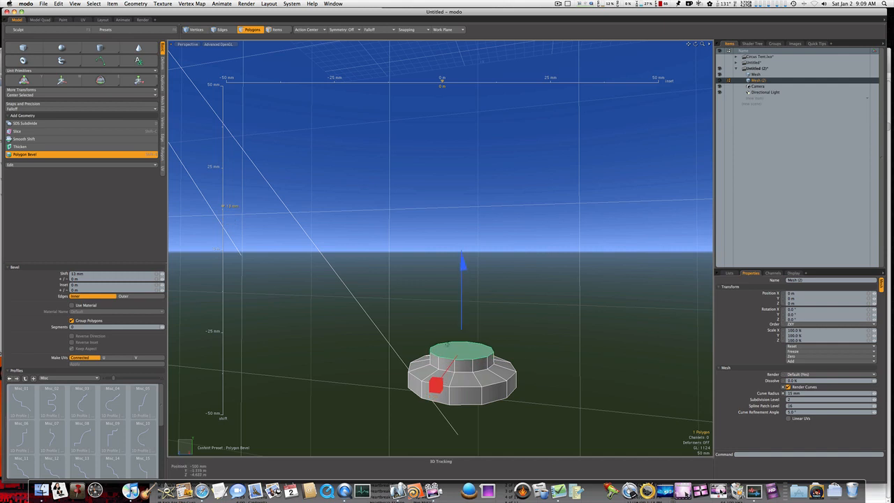
Taper the raised top of the peg head with an inset, and cap it with another inset bevel shifted about 5 mm.
drag(441, 379, 462, 326)
shift+click(463, 264)
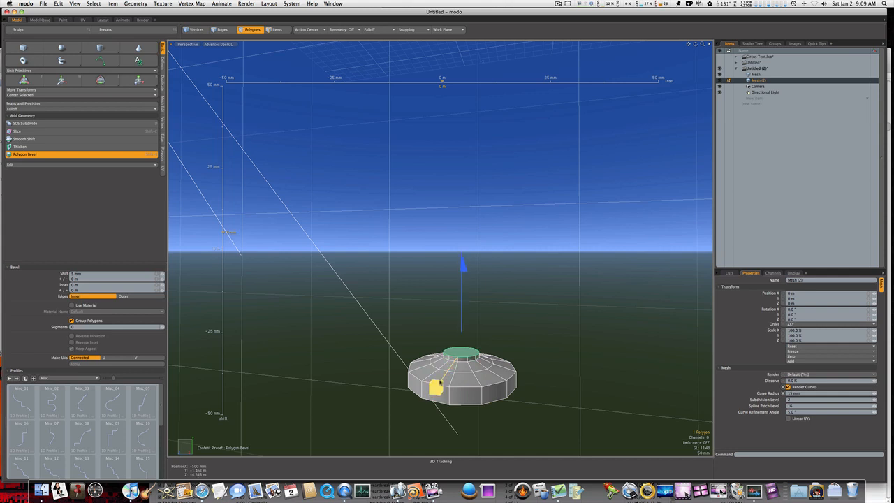
drag(439, 387, 482, 395)
key(Escape)
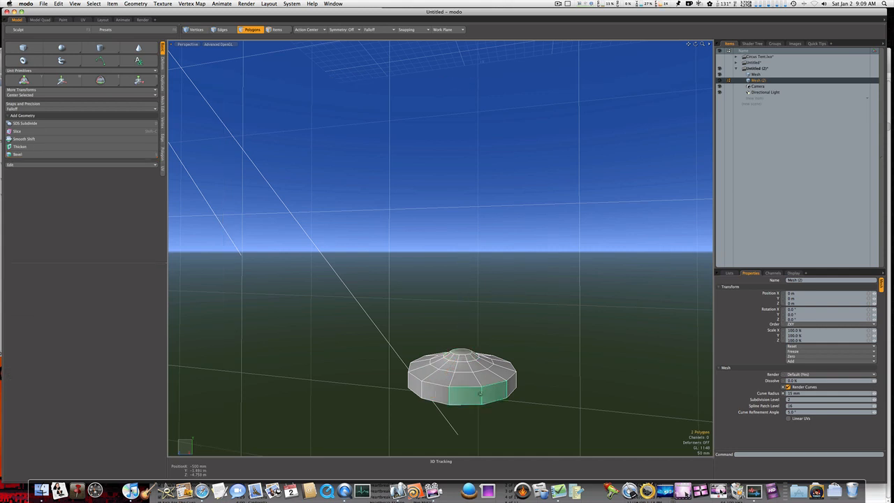
Loop-slice the side band of the peg head with two symmetric slices.
key(alt+c)
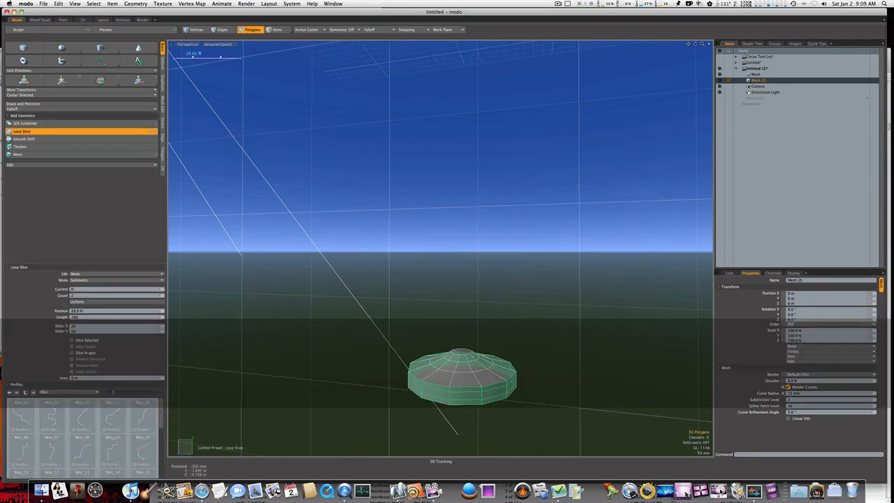
drag(548, 387, 496, 267)
key(Escape)
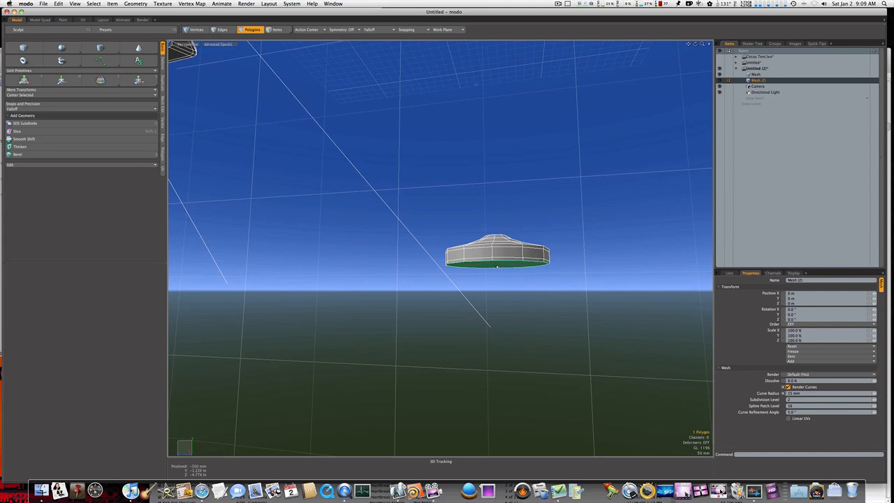
Inset the peg head's underside polygon and extend it downward with a second bevel shifted about 15.6 mm and inset about 1.6 mm.
key(b)
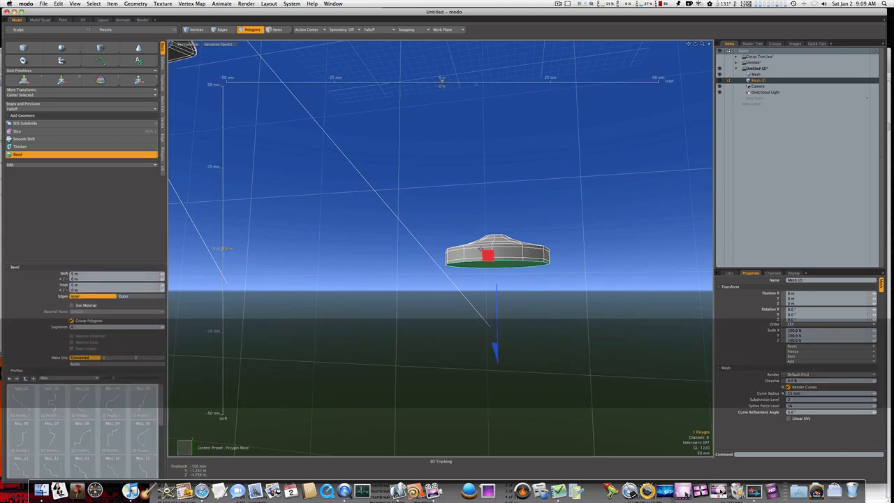
drag(488, 259, 593, 259)
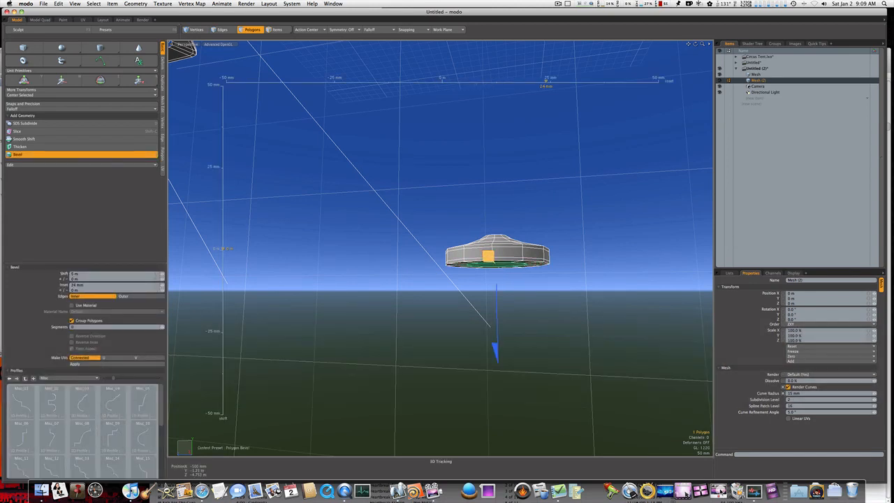
drag(488, 256, 513, 256)
shift+click(495, 296)
drag(495, 297, 501, 319)
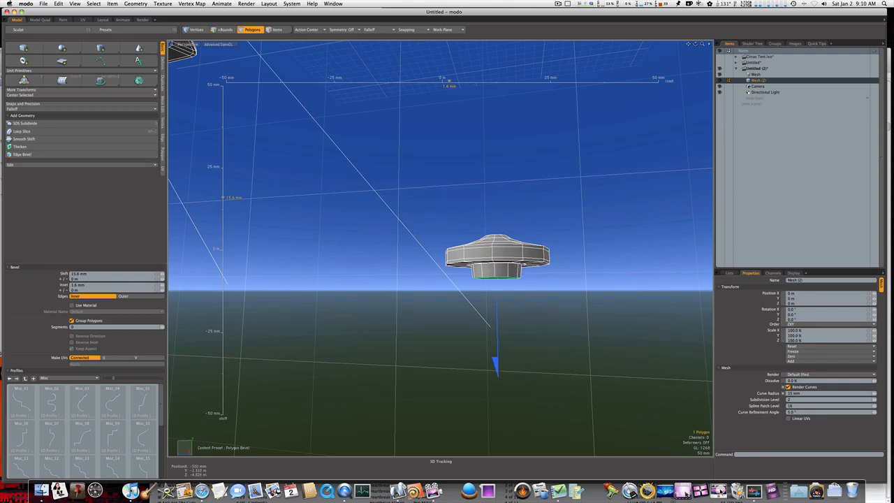
Extend the shaft downward with a bevel inset about 10.6 mm, and bevel its end to a point with 67 mm shift and 14 mm inset.
shift+click(516, 306)
alt+drag(516, 305, 442, 302)
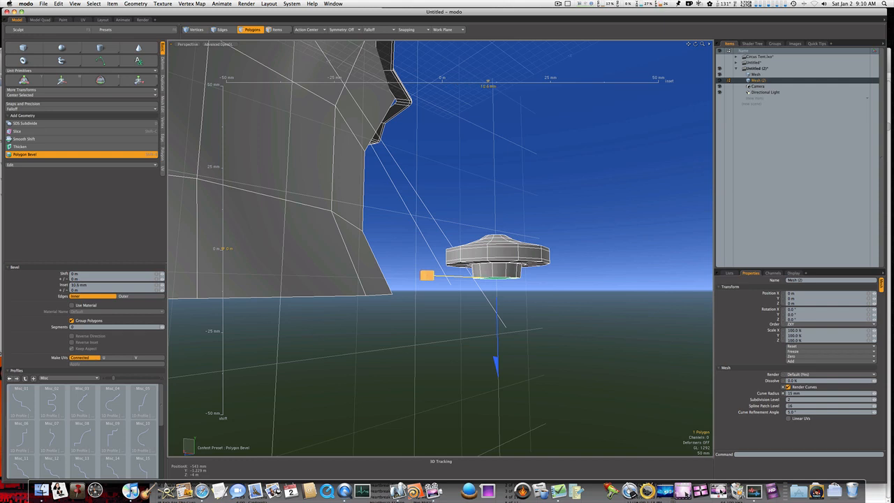
drag(495, 361, 498, 472)
shift+click(496, 405)
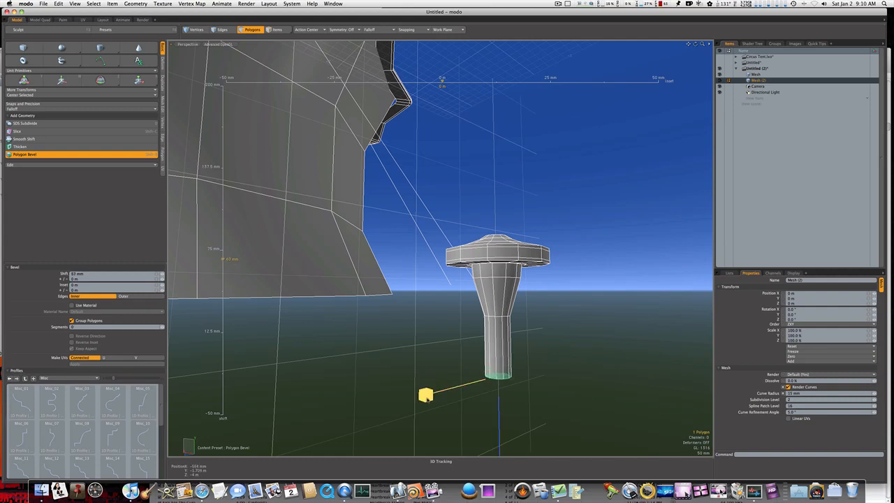
drag(426, 395, 408, 397)
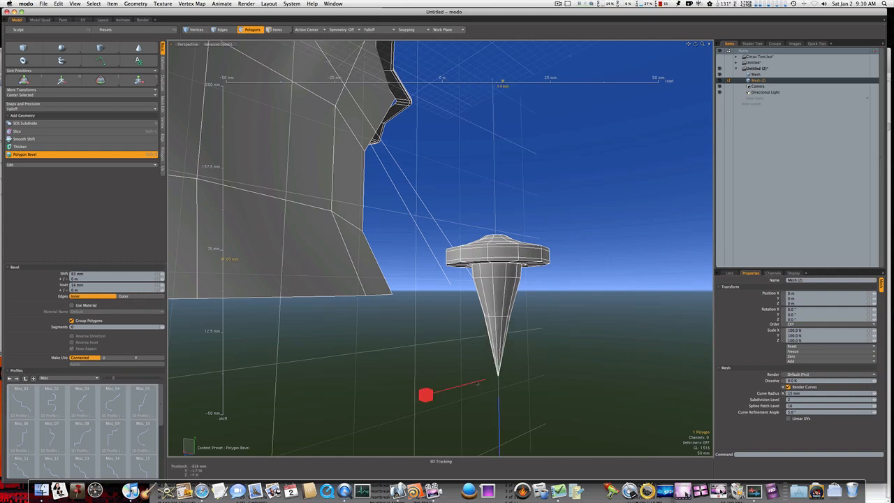
alt+drag(474, 379, 537, 375)
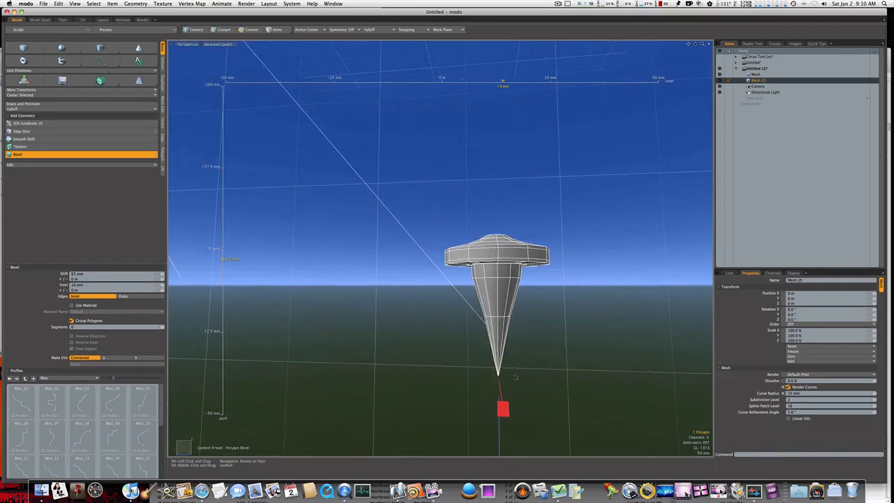
key(space)
Loop-slice the polygon ring on the peg head's underside, and convert the whole peg to a subdivision surface.
alt+drag(486, 330, 477, 264)
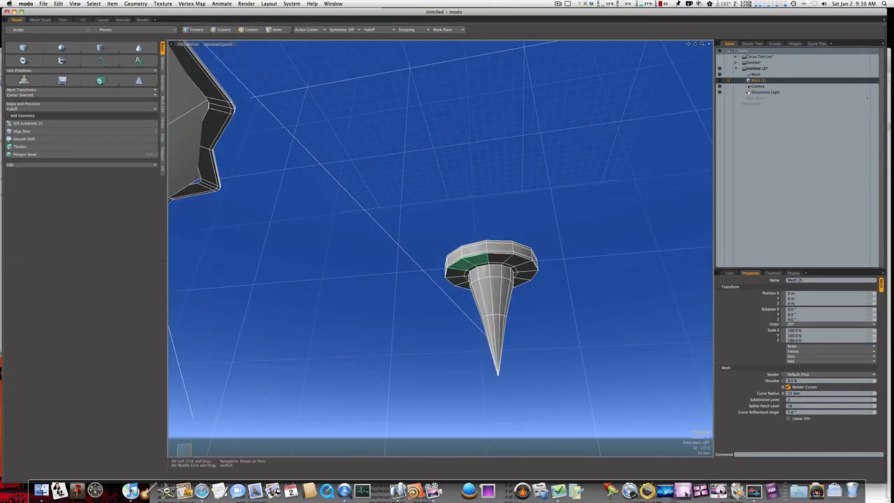
key(alt+c)
key(space)
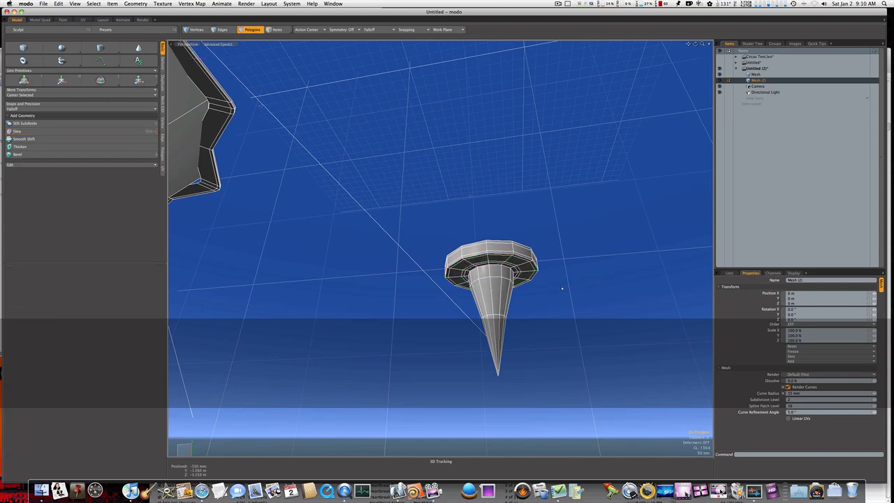
double_click(508, 280)
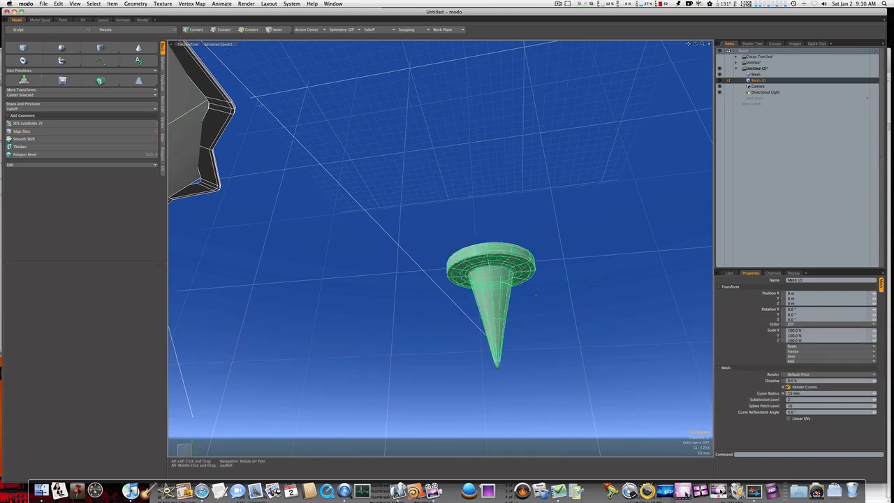
alt+drag(508, 281, 527, 322)
click(532, 323)
scroll(532, 320, down, 5)
key(1)
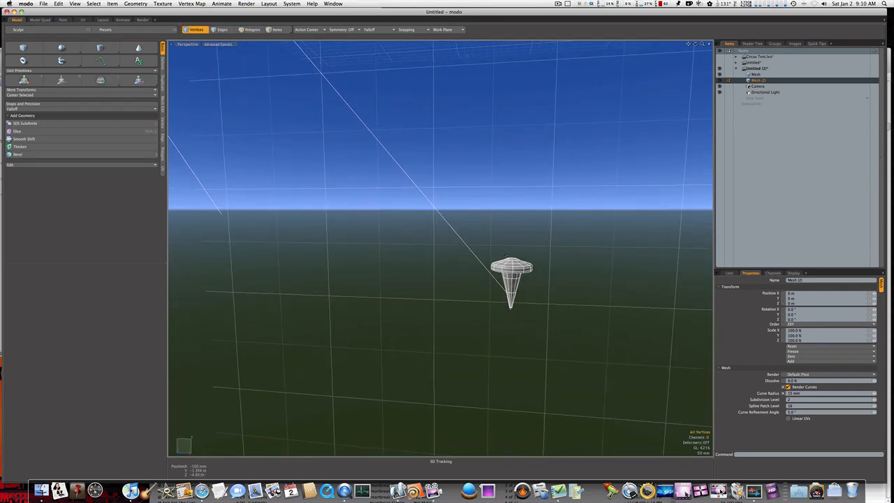
Select the horizontal edge loop around the peg's upper shaft and move it slightly up toward the head.
key(3)
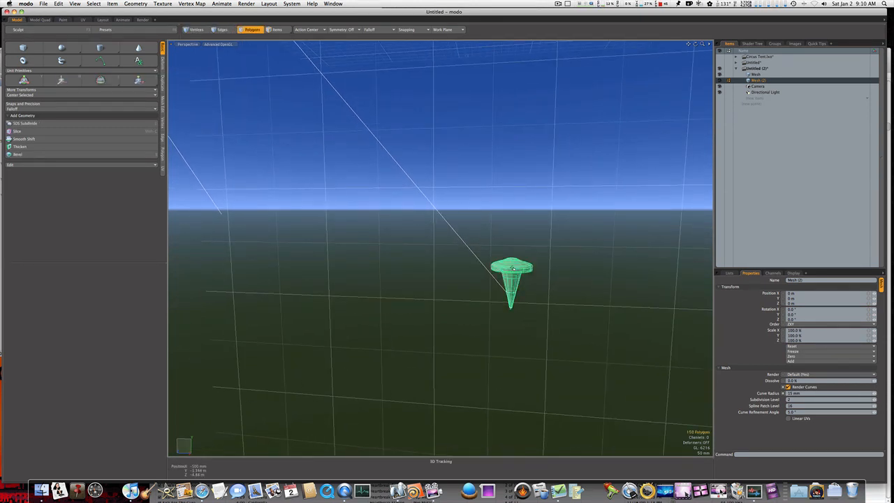
key(alt)
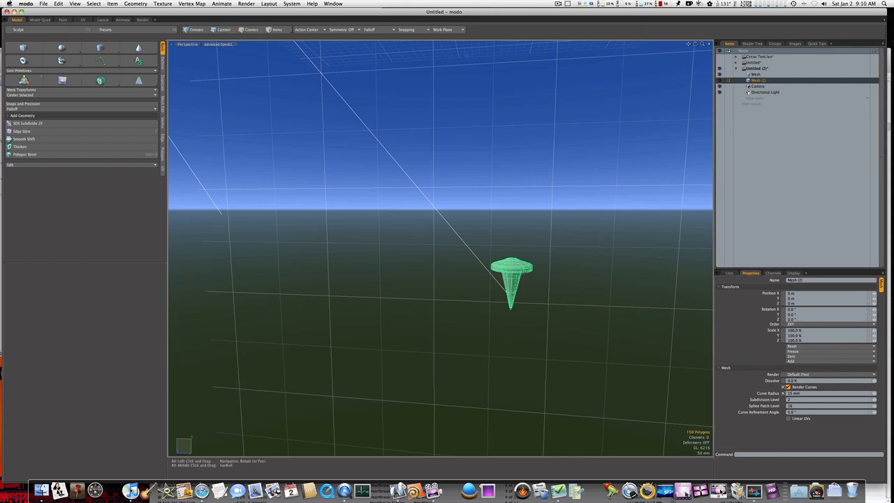
scroll(526, 271, up, 5)
alt+drag(525, 272, 535, 280)
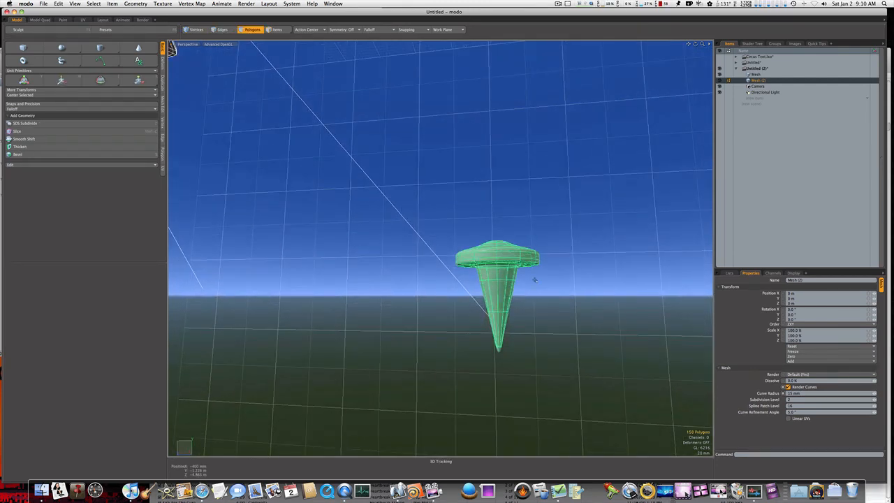
key(1)
key(2)
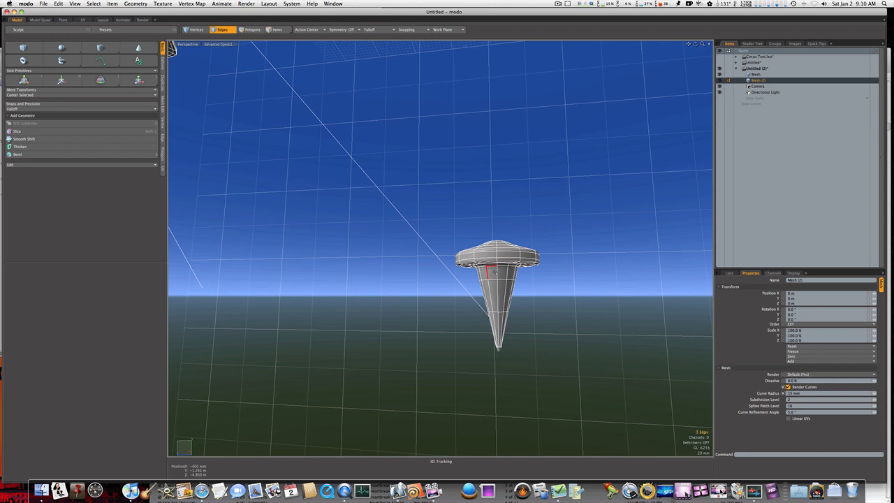
key(w)
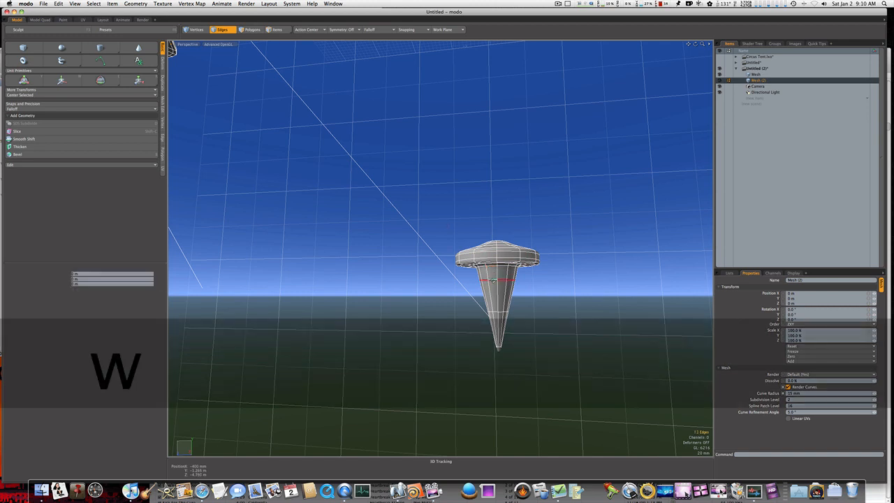
drag(499, 245, 500, 242)
key(space)
click(548, 315)
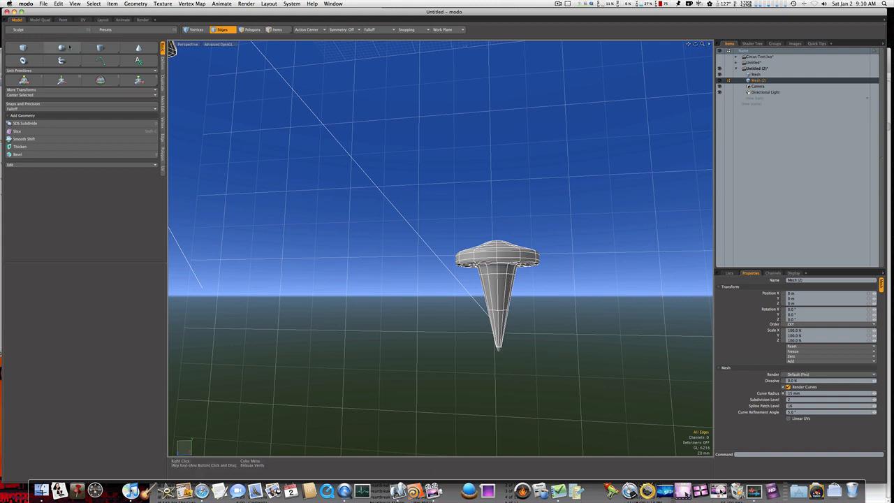
Create a unit-size torus at the scene origin in the guy-rope mesh.
key(ctrl)
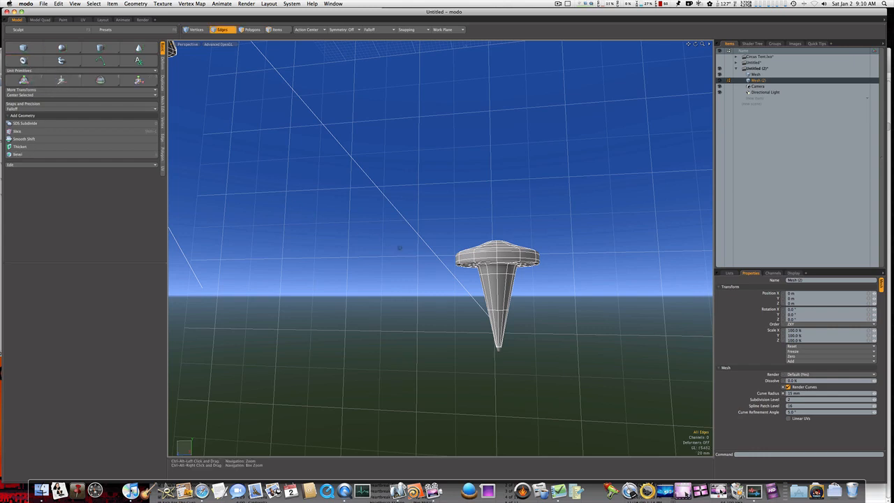
ctrl+alt+drag(399, 248, 323, 281)
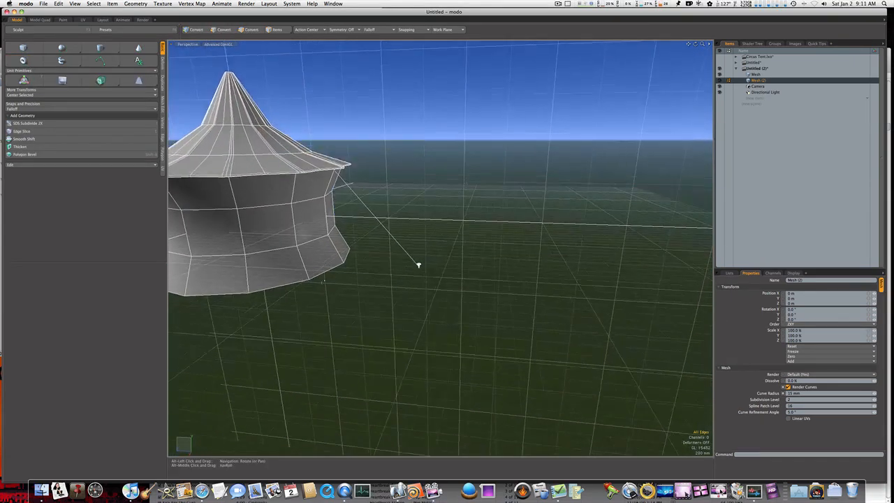
key(w)
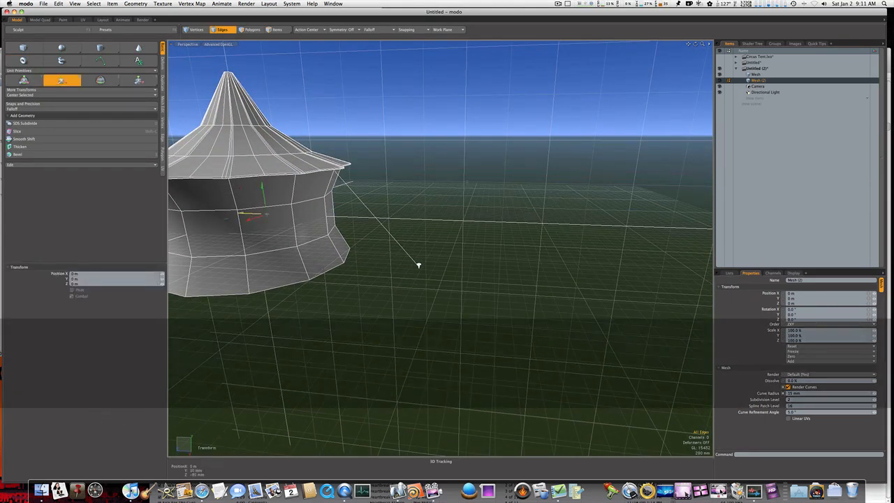
drag(418, 264, 498, 269)
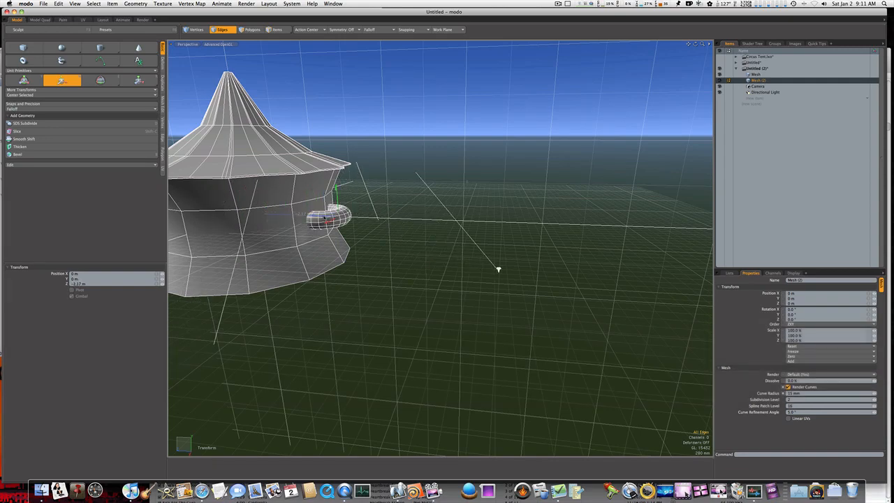
key(super+z)
Select only the torus polygons and move them about -4.82 m in Z and -1.28 m in Y so the torus surrounds the peg.
ctrl+alt+drag(238, 208, 259, 76)
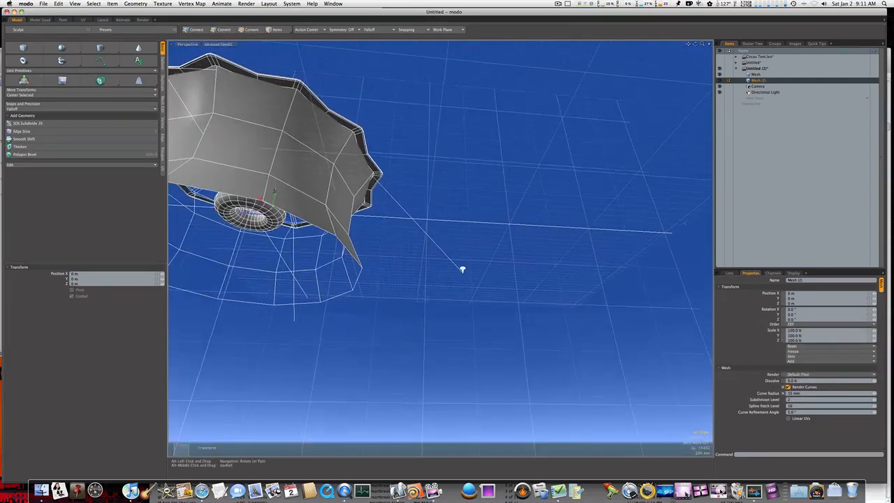
key(2)
key(3)
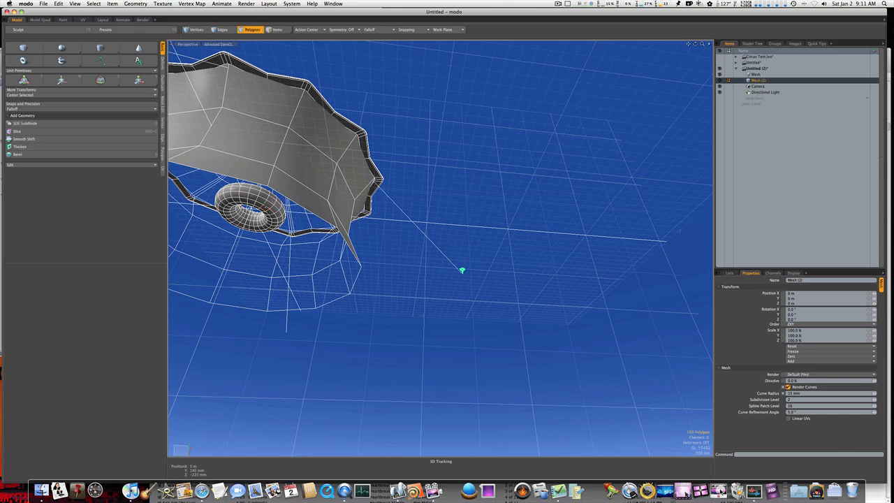
key(bracketright)
key(w)
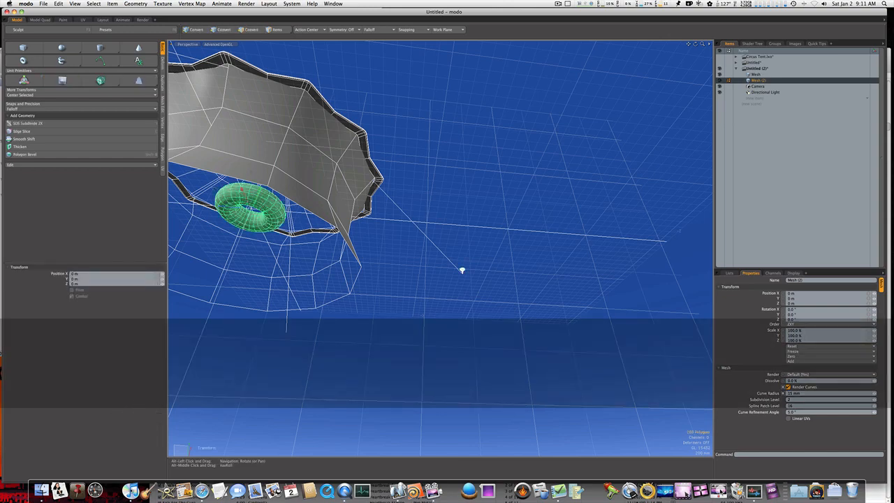
alt+drag(461, 267, 459, 261)
alt+drag(280, 271, 276, 305)
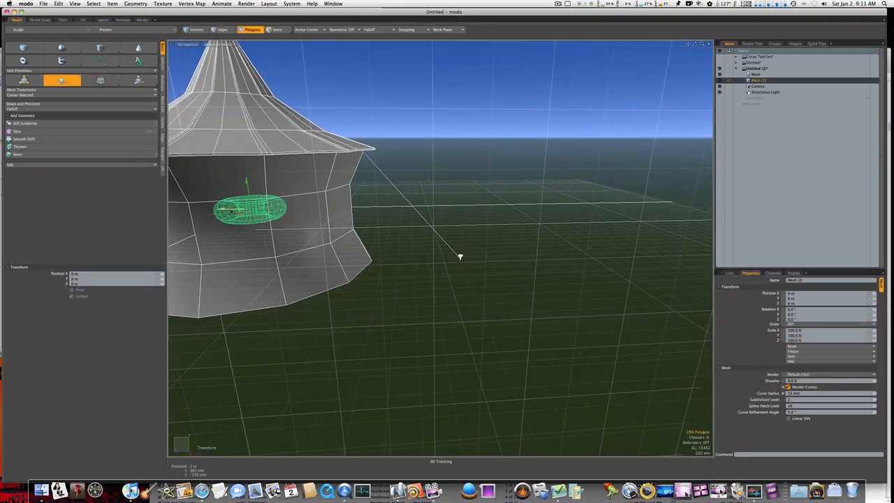
drag(222, 209, 436, 207)
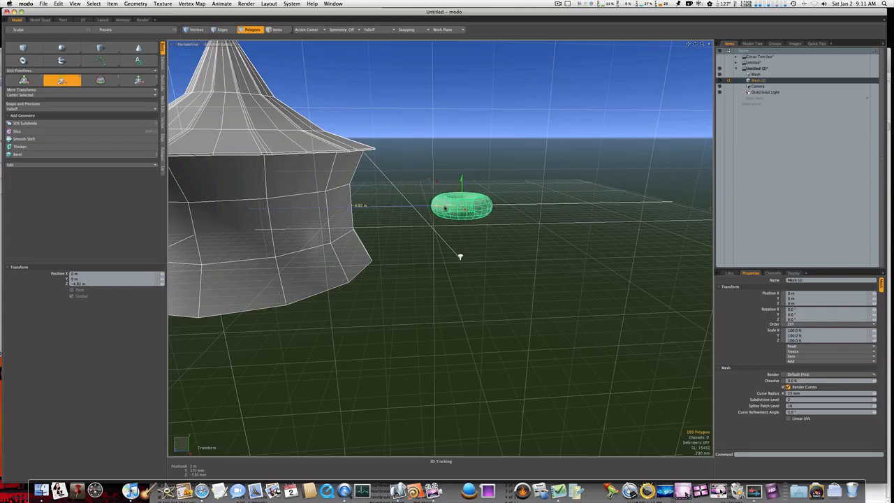
alt+drag(461, 158, 506, 249)
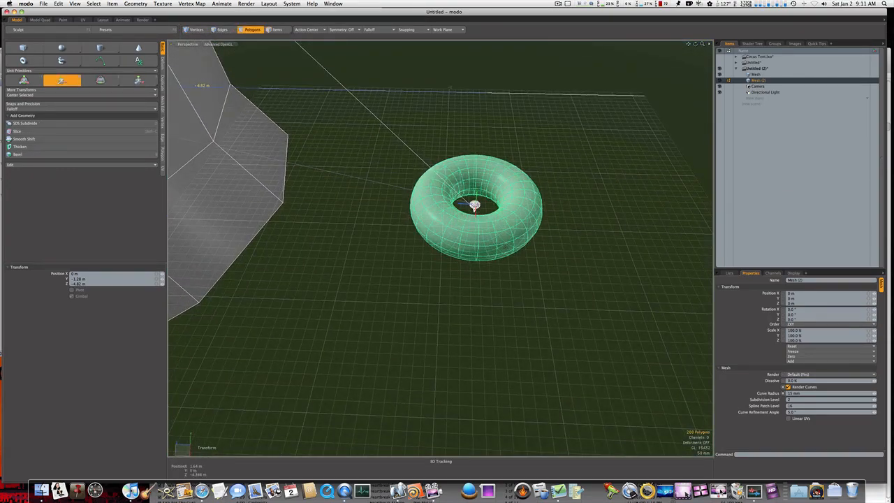
Scale the torus to about 6% in X and Y and 10.5% in Z, and shift it about 5, -24.5 and 16 mm against the peg.
key(r)
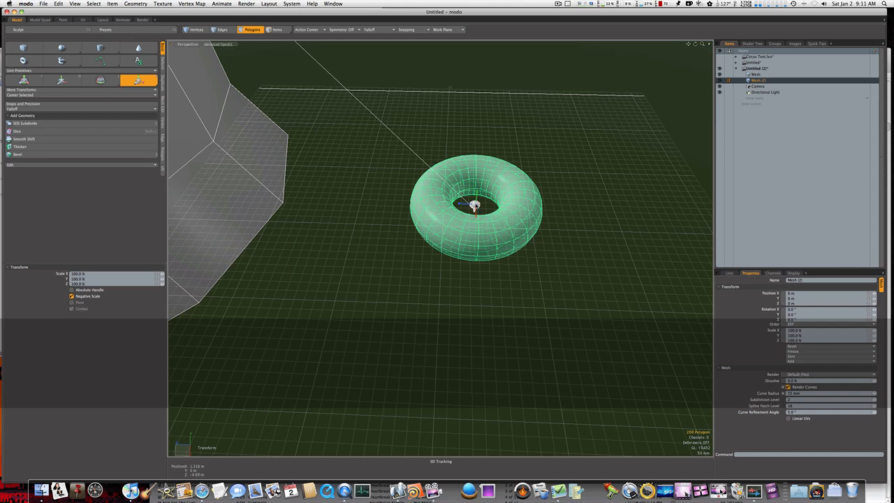
drag(475, 205, 422, 206)
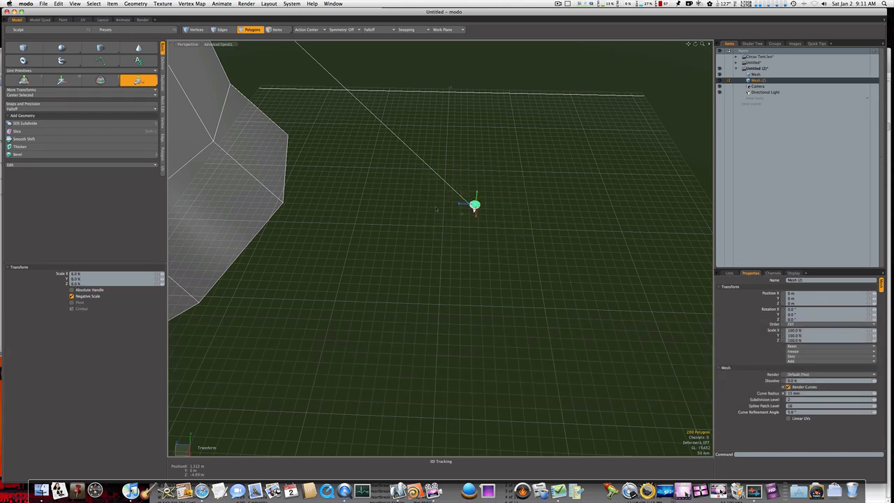
ctrl+alt+drag(436, 209, 520, 172)
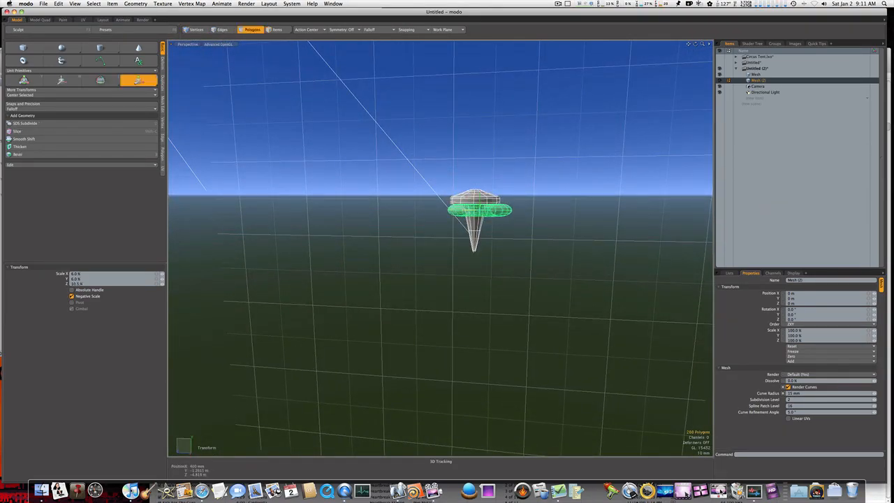
ctrl+alt+drag(472, 214, 481, 304)
key(w)
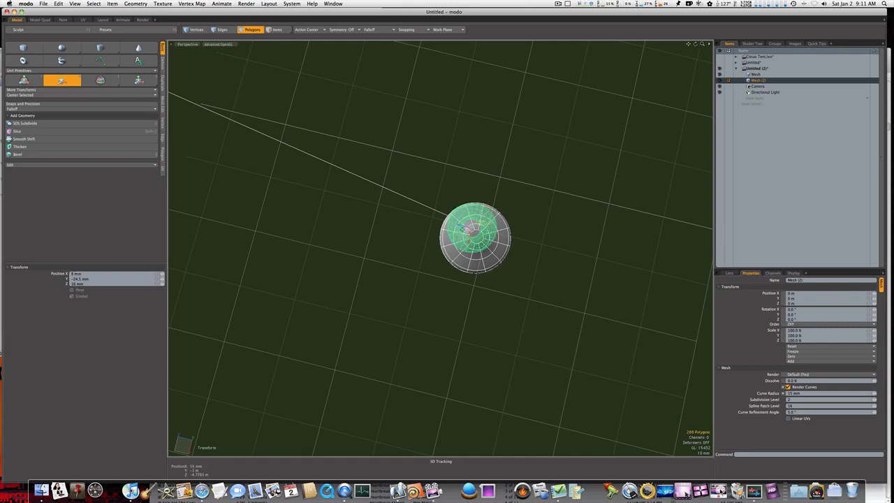
Centre the torus on the peg shaft, tilt it slightly and raise it just below the peg's head.
alt+drag(481, 305, 466, 193)
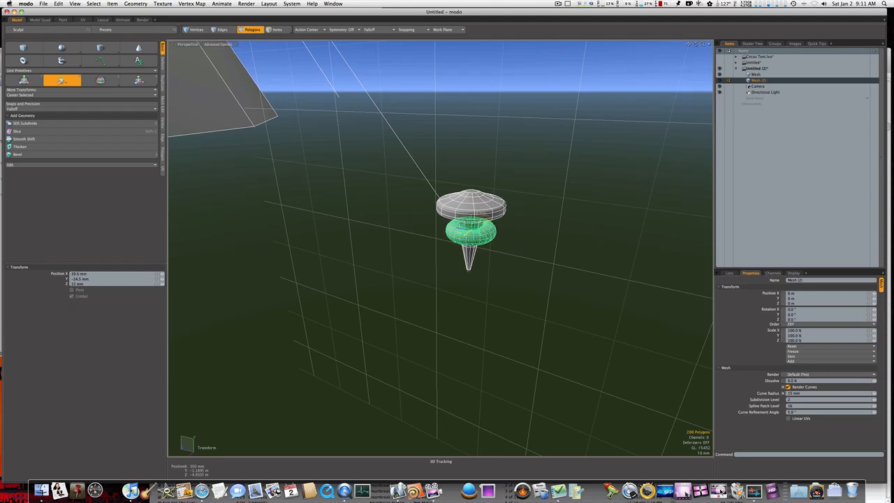
alt+drag(466, 193, 497, 170)
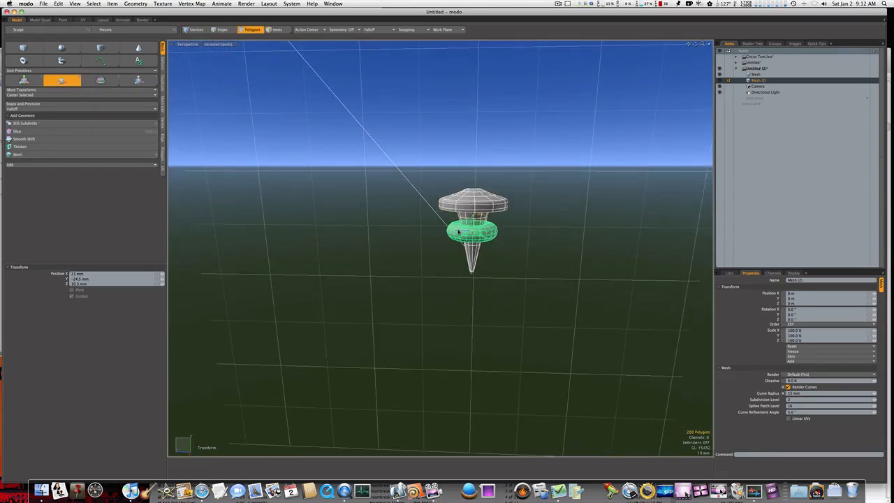
key(e)
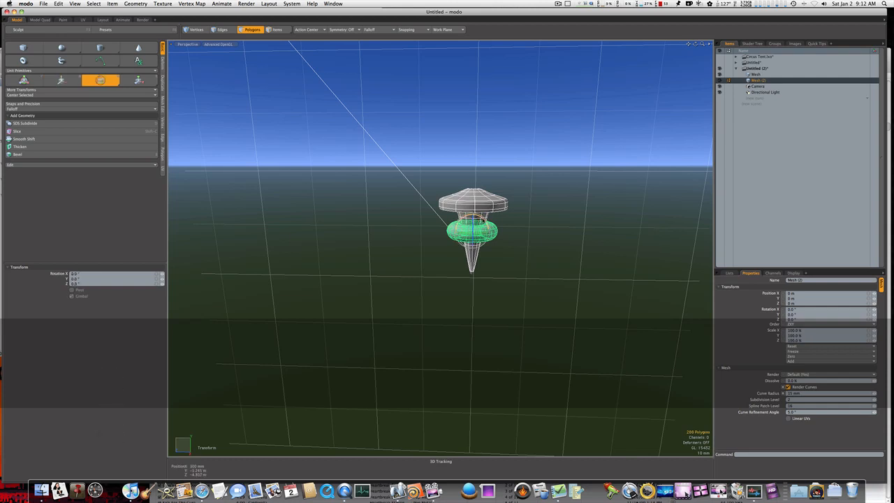
key(w)
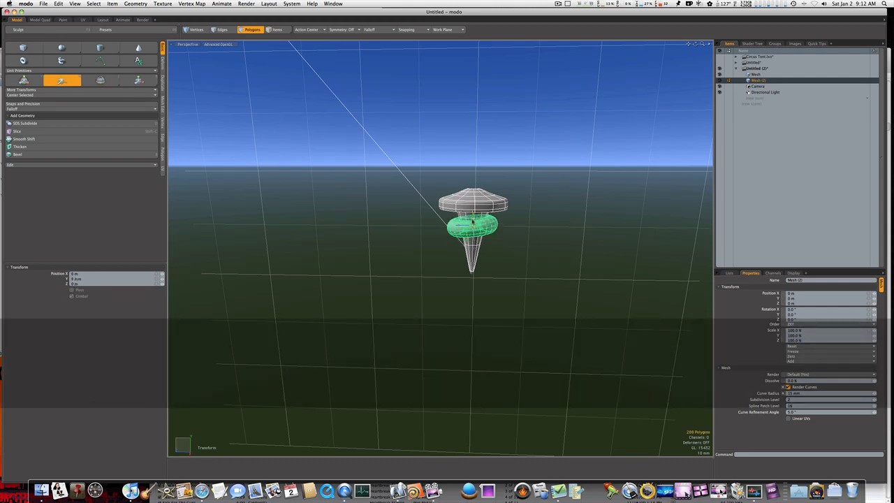
key(space)
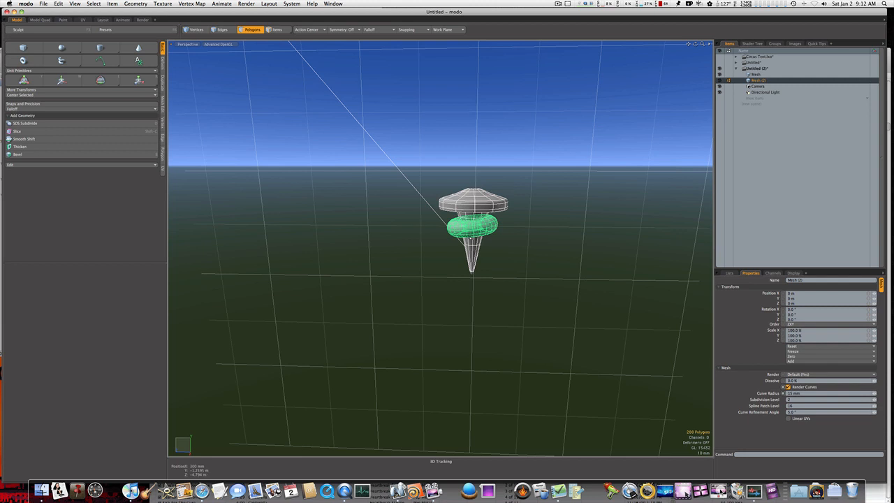
Duplicate the torus, move the copy lower on the peg shaft and rotate it about X so it tilts the opposite way.
key(w)
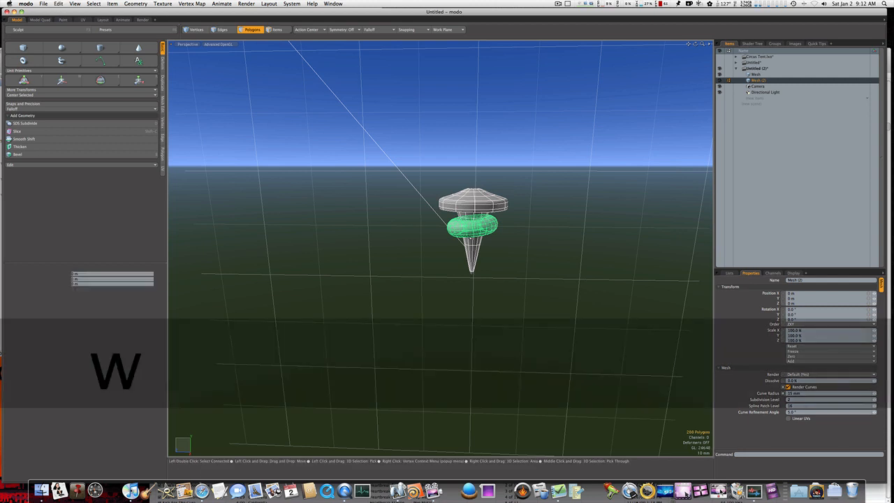
drag(472, 223, 492, 250)
key(e)
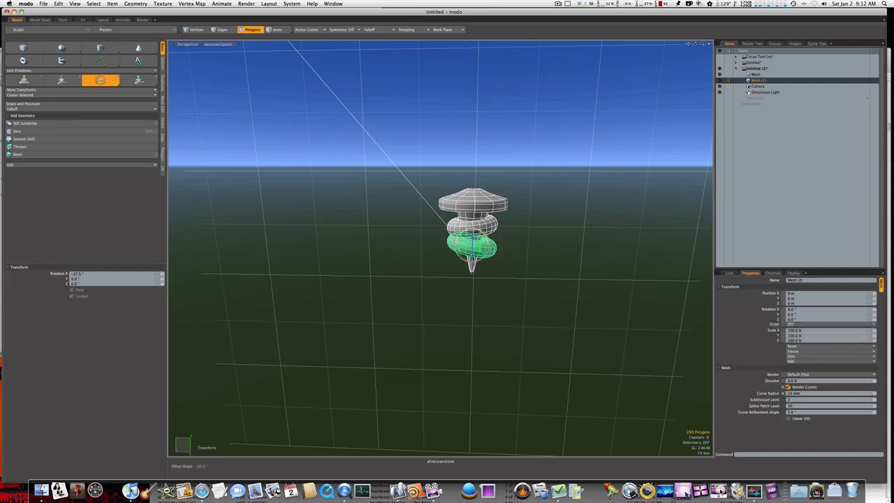
key(Escape)
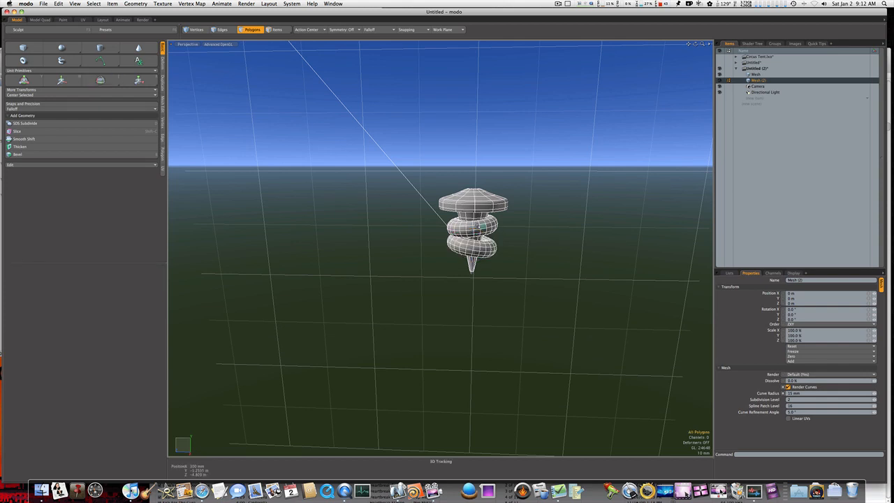
Select both torus loops around the peg and scale them uniformly to about 82%.
double_click(475, 227)
double_click(474, 245)
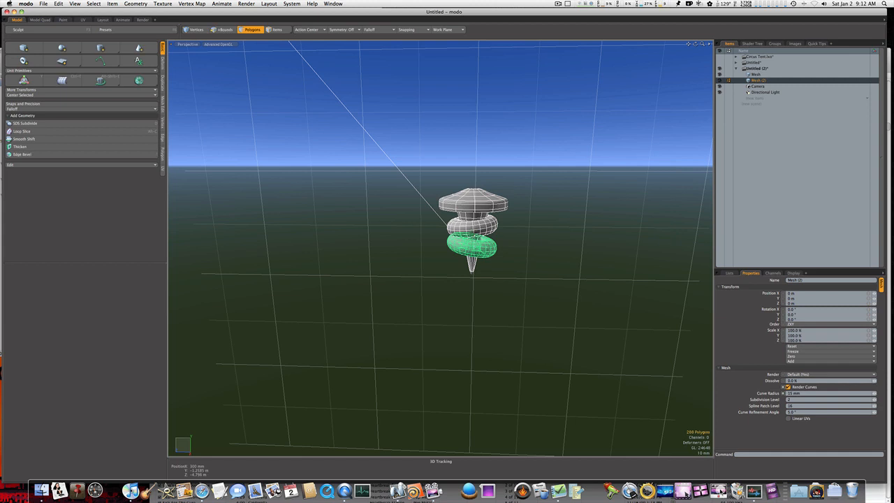
shift+double_click(473, 225)
key(r)
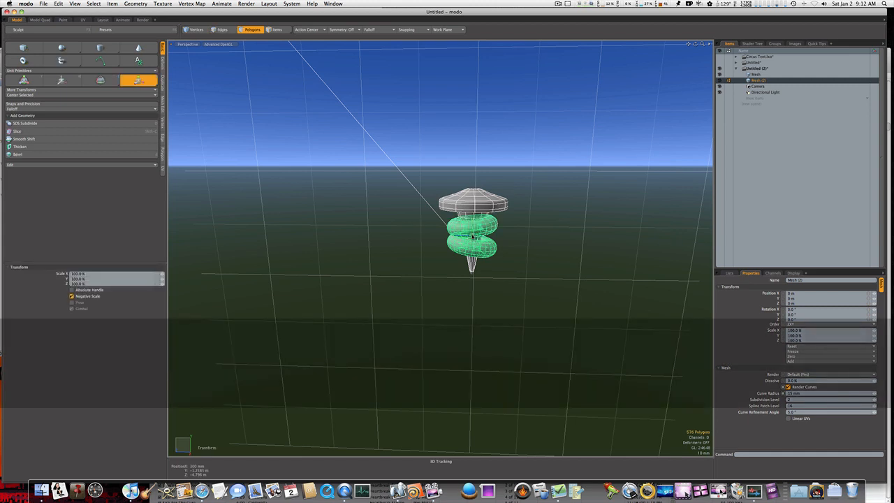
drag(472, 234, 465, 234)
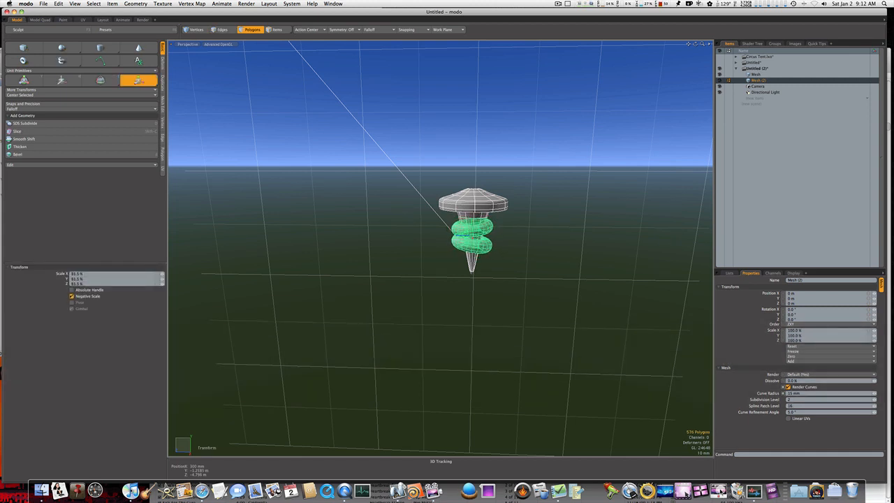
key(Escape)
Examine the tent with its guy ropes in the render preview, and return to the modelling layout.
alt+drag(520, 240, 356, 246)
alt+drag(417, 236, 421, 268)
click(147, 20)
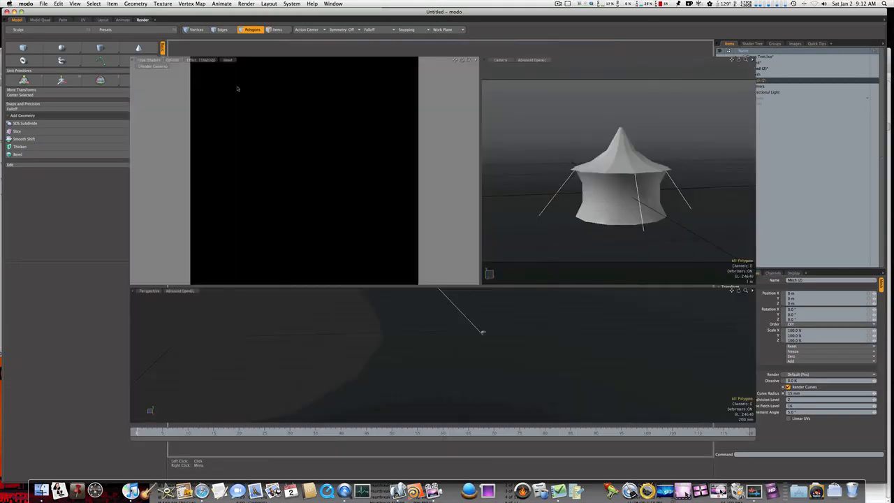
alt+drag(562, 223, 537, 225)
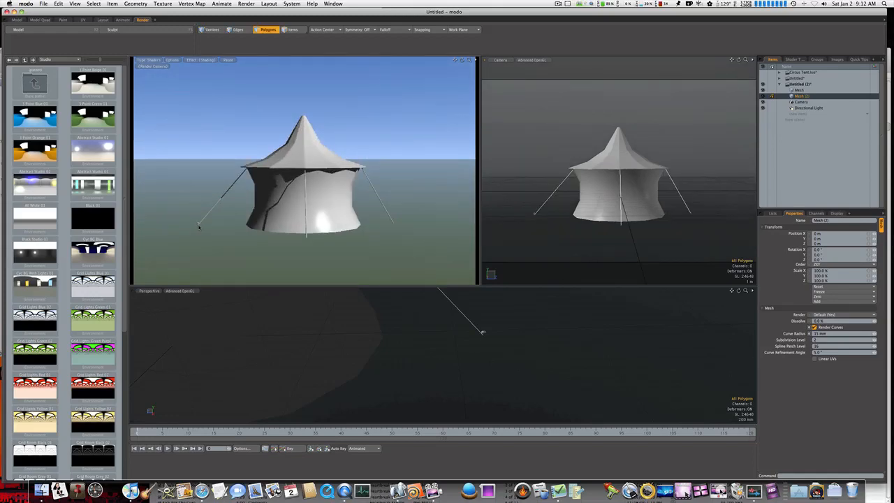
click(20, 20)
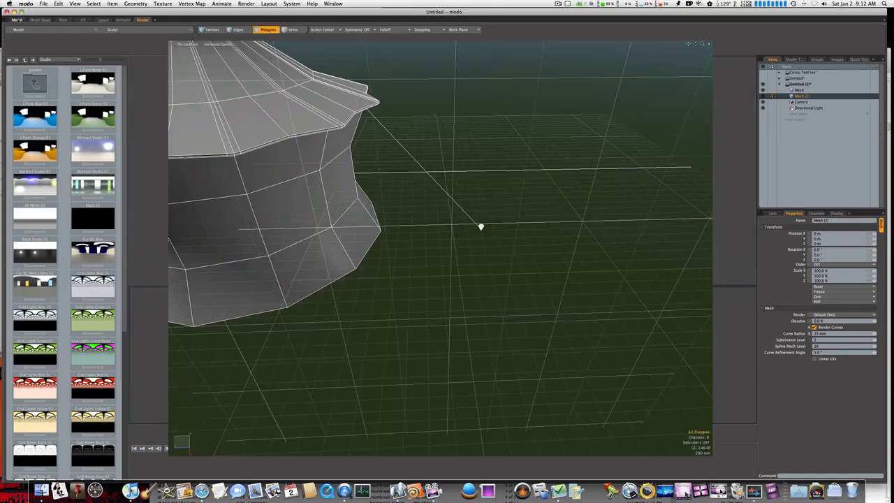
Select the three guy ropes that have no peg and delete them.
ctrl+alt+drag(454, 236, 501, 248)
alt+drag(446, 262, 490, 276)
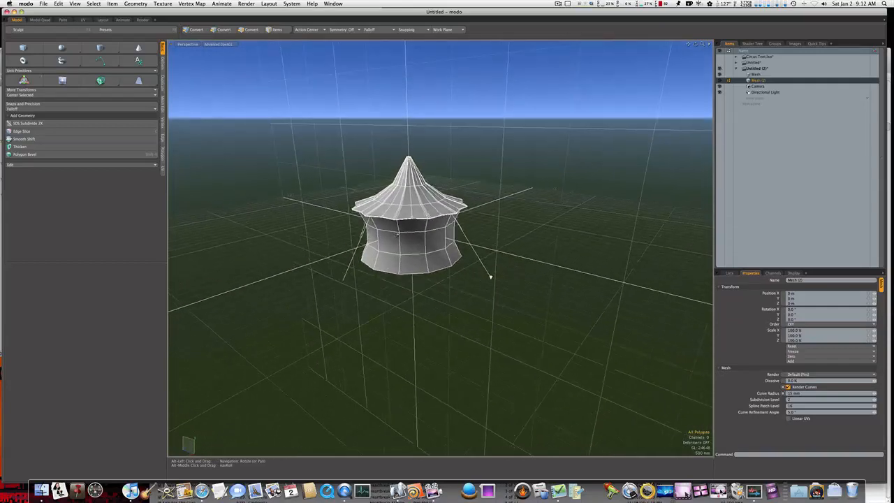
key(3)
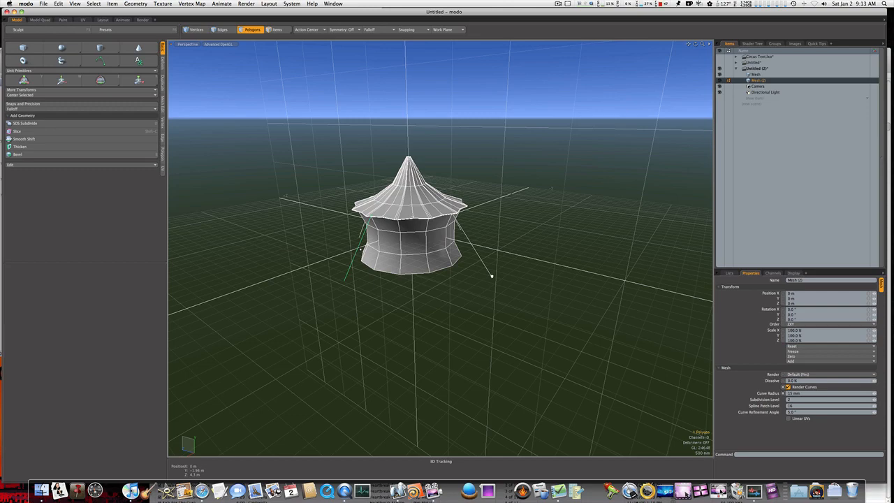
alt+drag(426, 279, 517, 296)
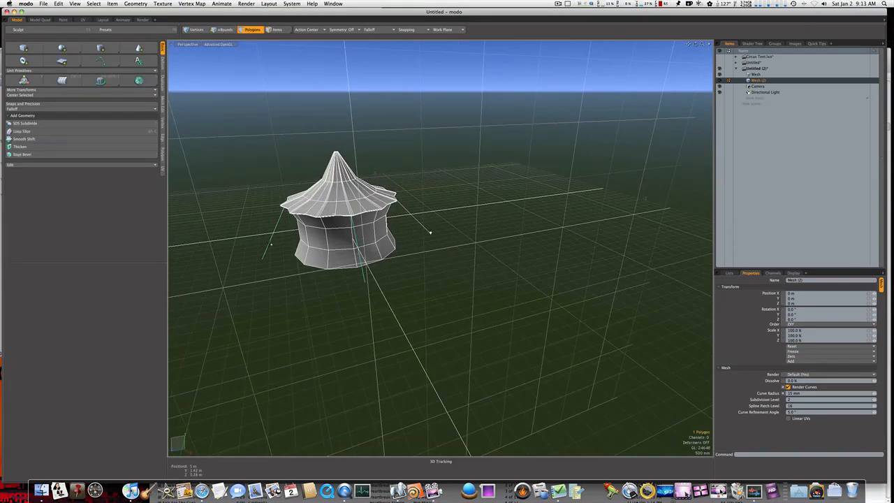
shift+click(271, 244)
alt+drag(271, 244, 524, 252)
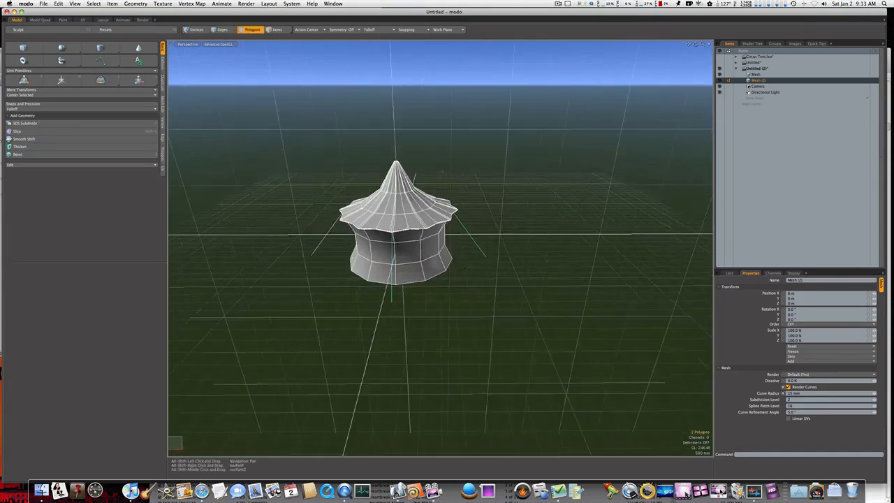
alt+shift+drag(374, 248, 414, 253)
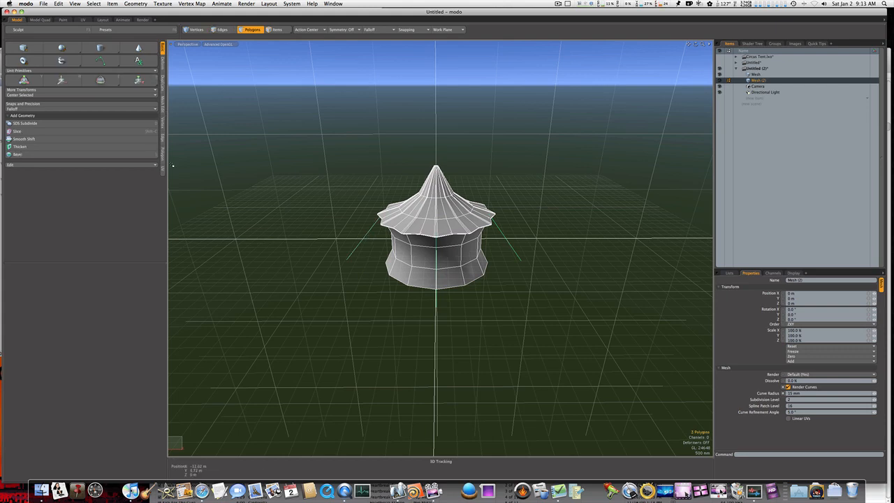
click(165, 111)
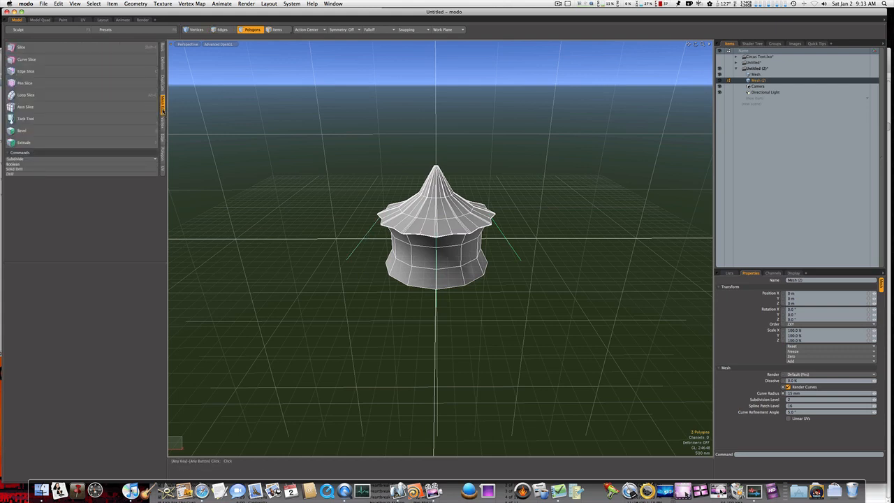
click(163, 149)
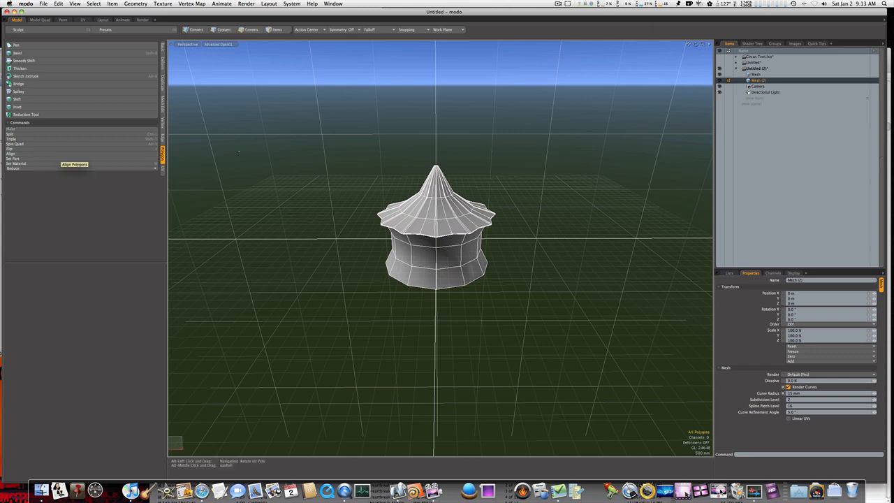
Check the area beside the tent for stray vertices left by the deleted guy ropes.
alt+drag(314, 161, 253, 171)
key(1)
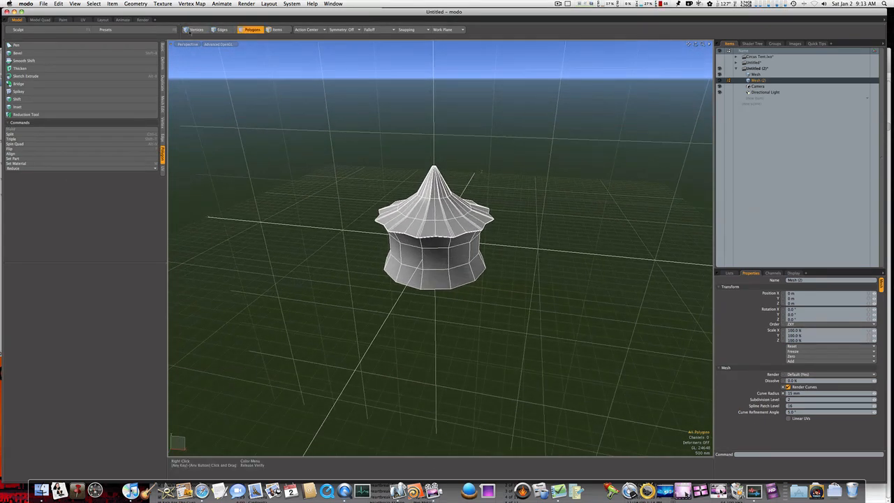
right_drag(358, 285, 445, 355)
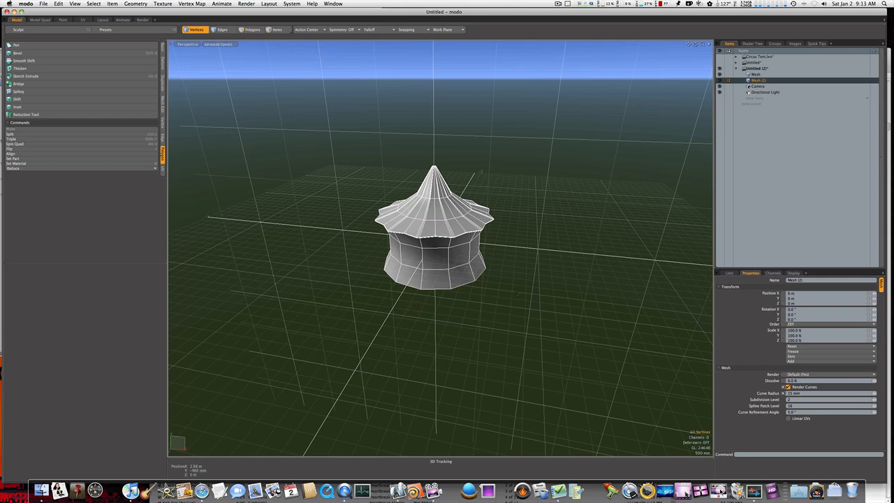
click(521, 271)
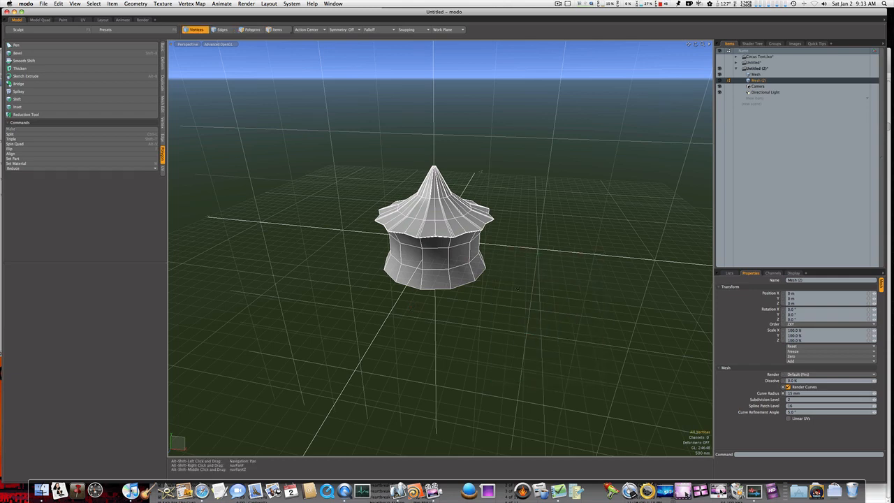
alt+shift+drag(434, 226, 480, 231)
right_drag(347, 206, 430, 328)
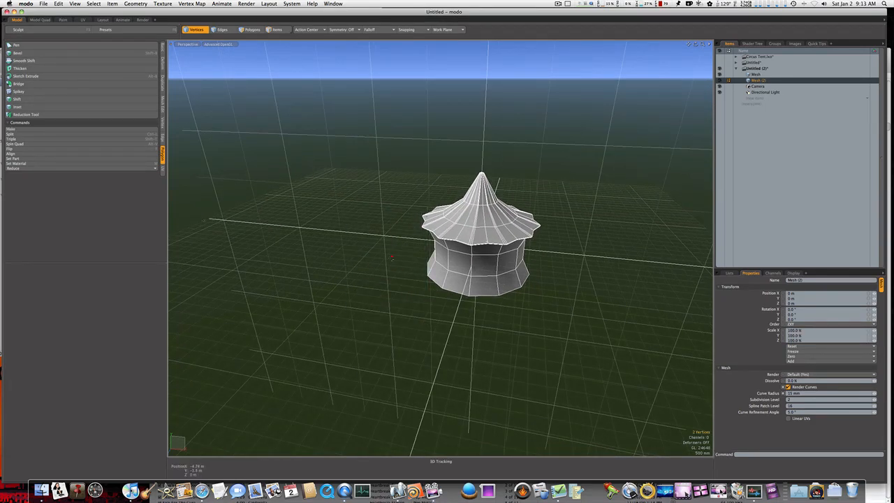
click(392, 257)
Merge the guy-rope mesh's vertices with the range set to Automatic.
alt+drag(422, 244, 336, 241)
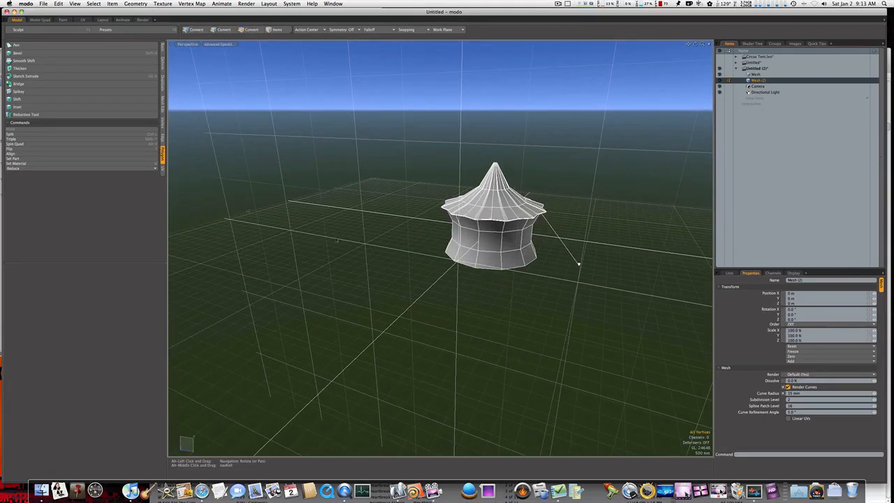
click(163, 126)
click(21, 156)
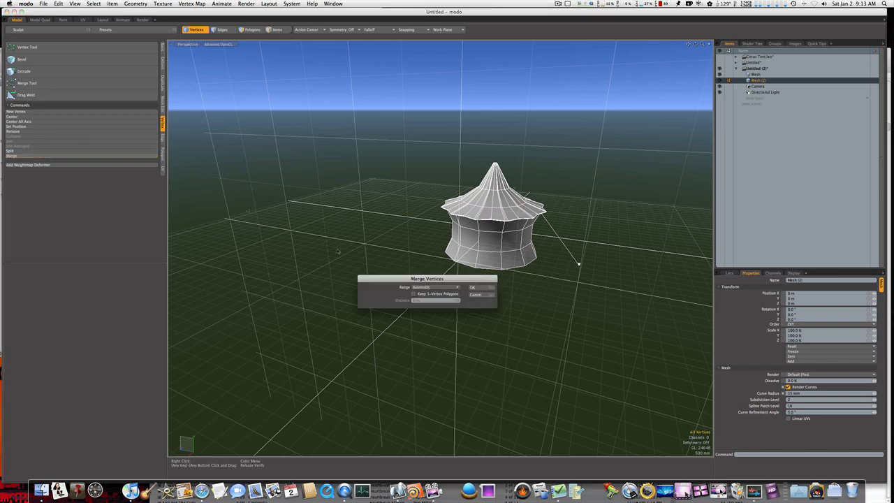
click(490, 289)
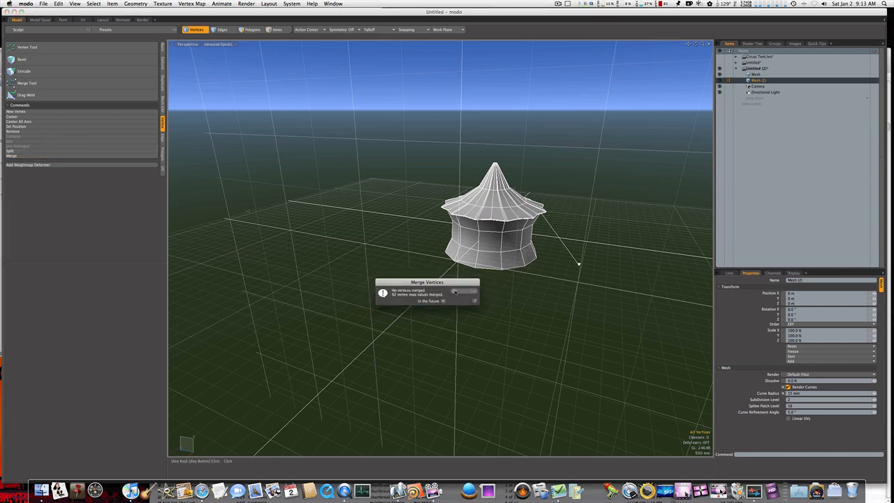
click(459, 292)
Select the remaining guy rope with its peg and loops, and radial-array it with count 11 about the Y axis at the tent's centre.
alt+drag(583, 250, 585, 272)
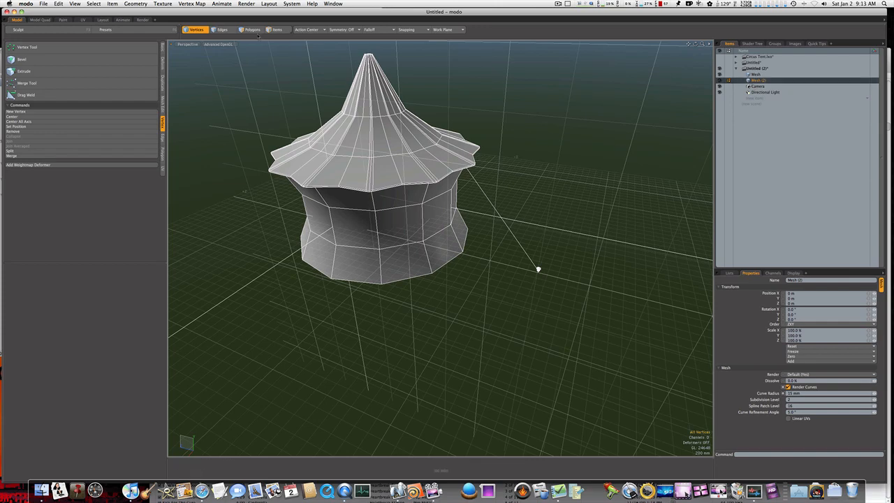
click(253, 30)
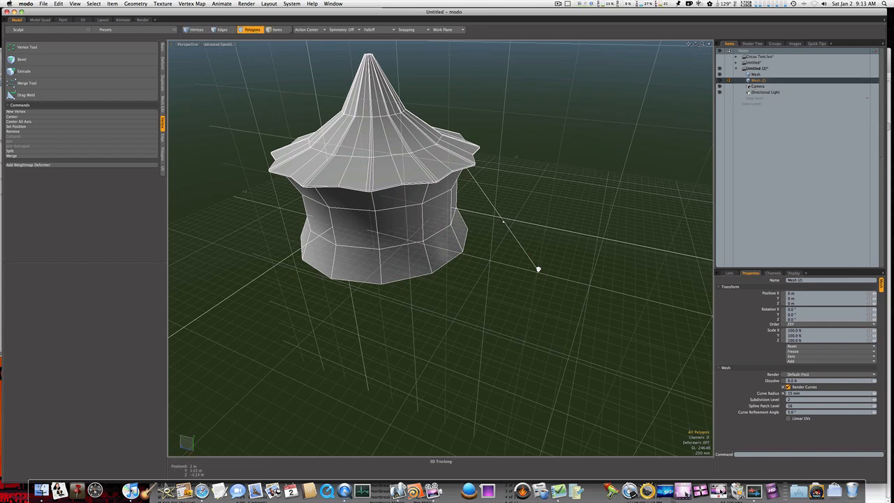
right_drag(511, 239, 551, 280)
alt+drag(551, 280, 524, 343)
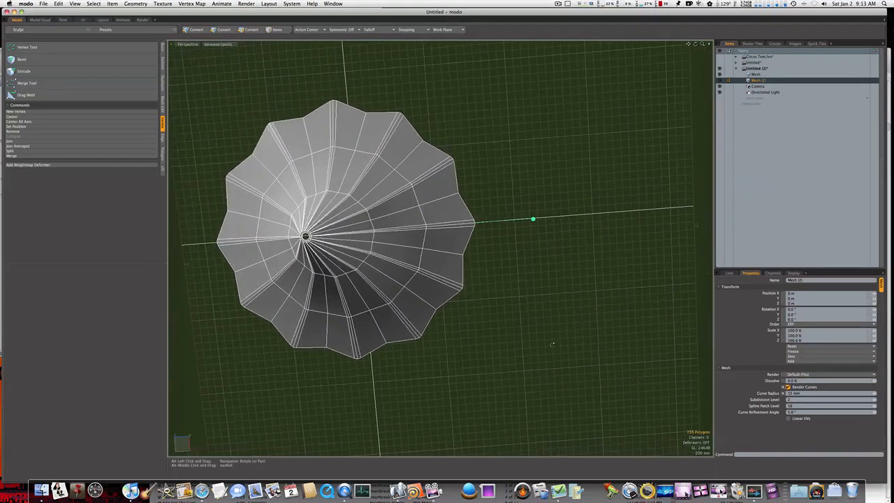
alt+shift+drag(246, 177, 343, 163)
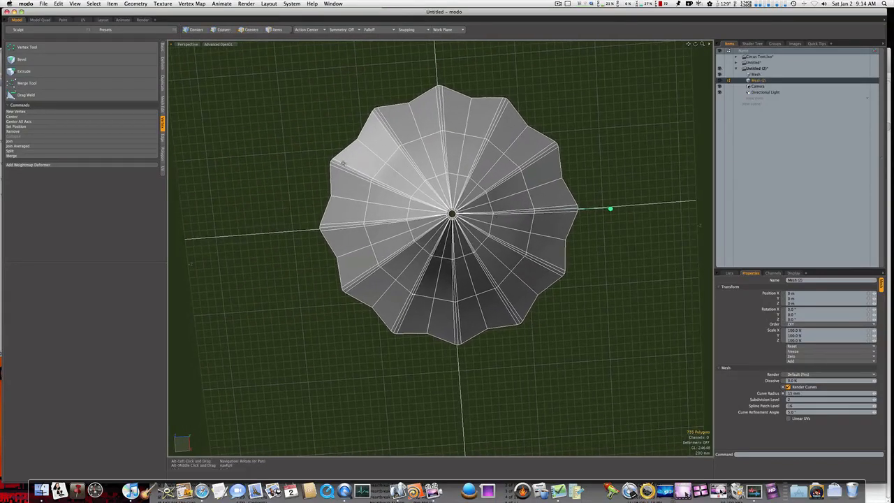
click(162, 82)
click(57, 123)
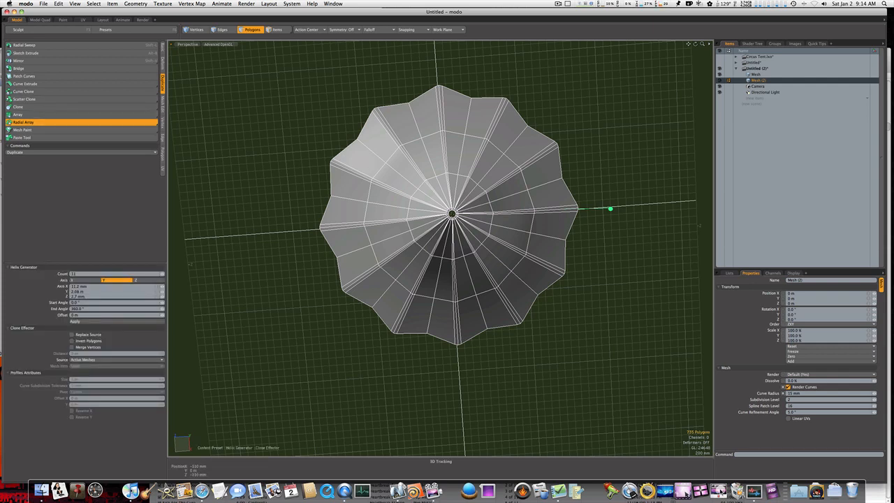
click(452, 214)
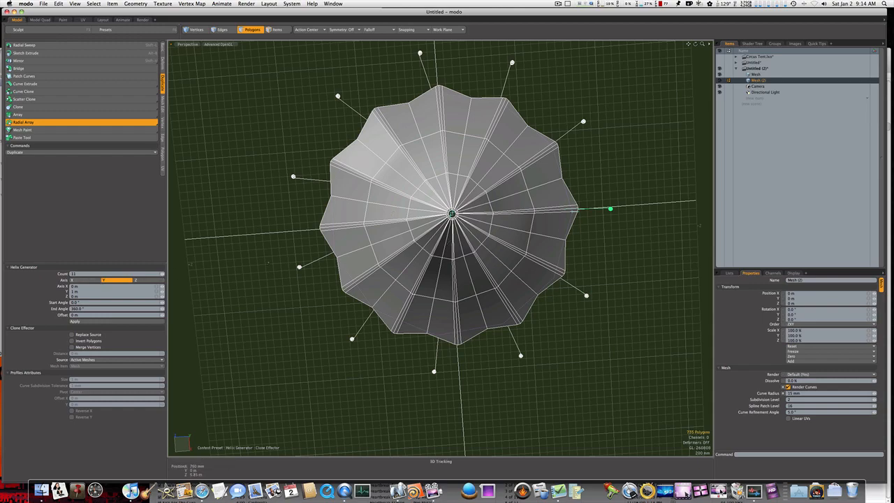
alt+drag(382, 298, 319, 191)
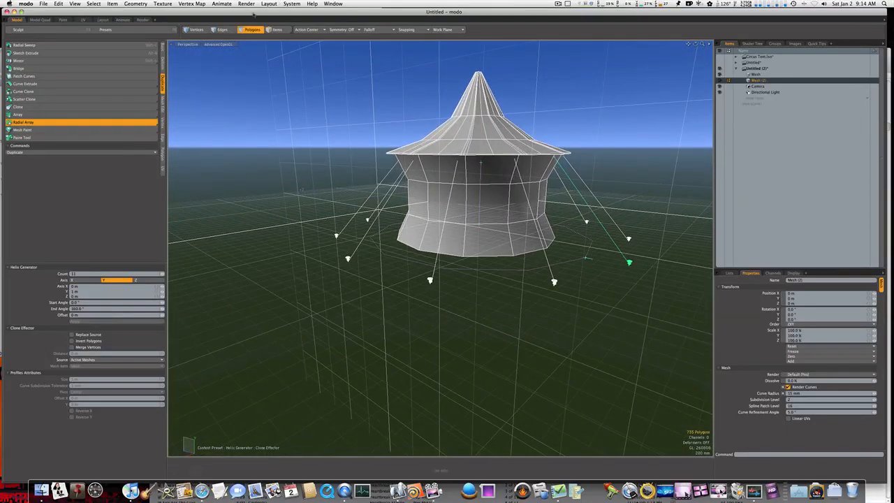
Select a single vertex at the upper end of a guy rope and try moving it along the roof's edge.
click(196, 30)
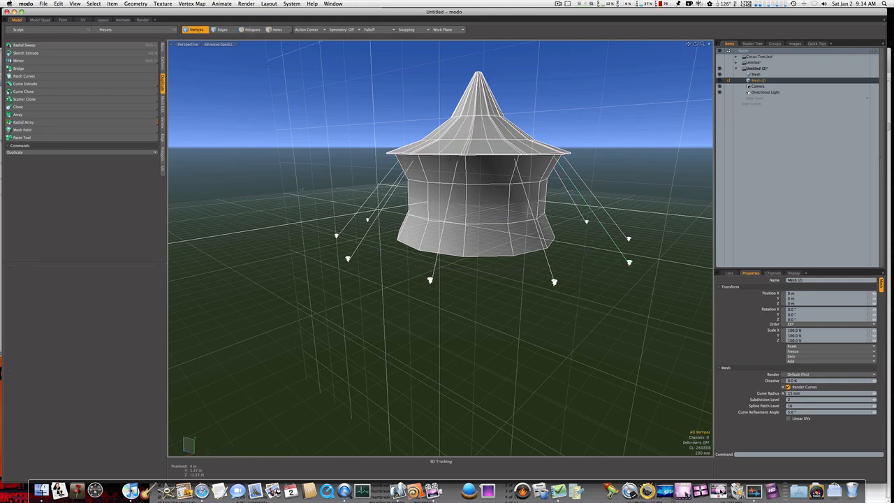
click(464, 172)
alt+drag(517, 127, 486, 150)
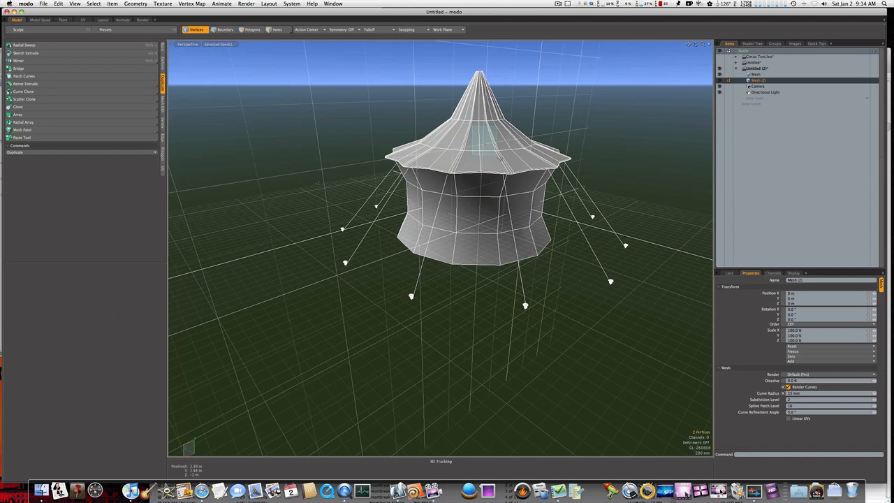
alt+drag(499, 158, 462, 160)
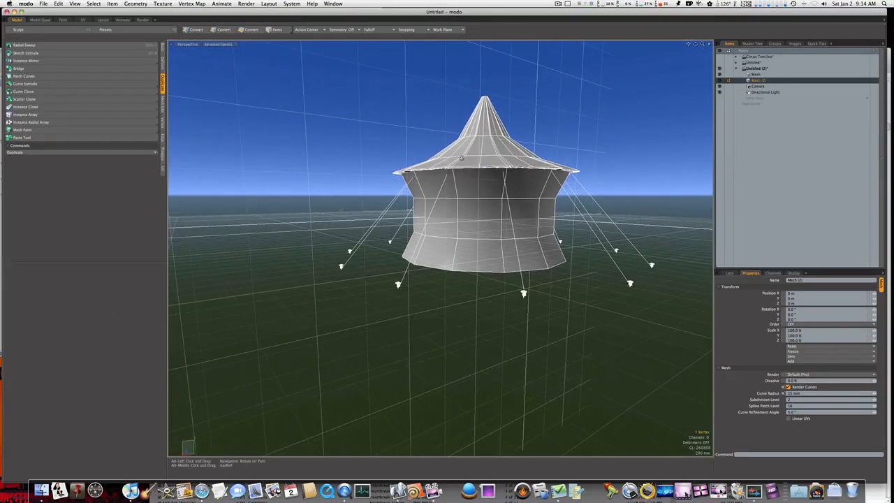
key(w)
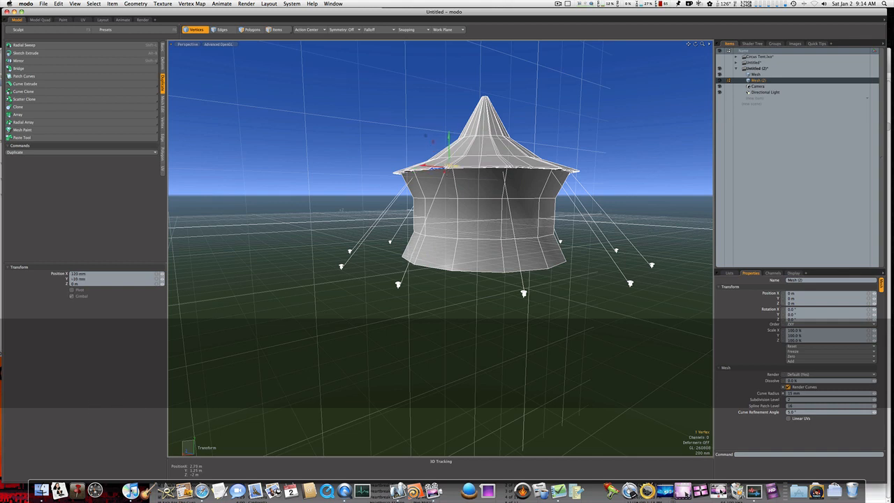
drag(451, 168, 468, 167)
key(q)
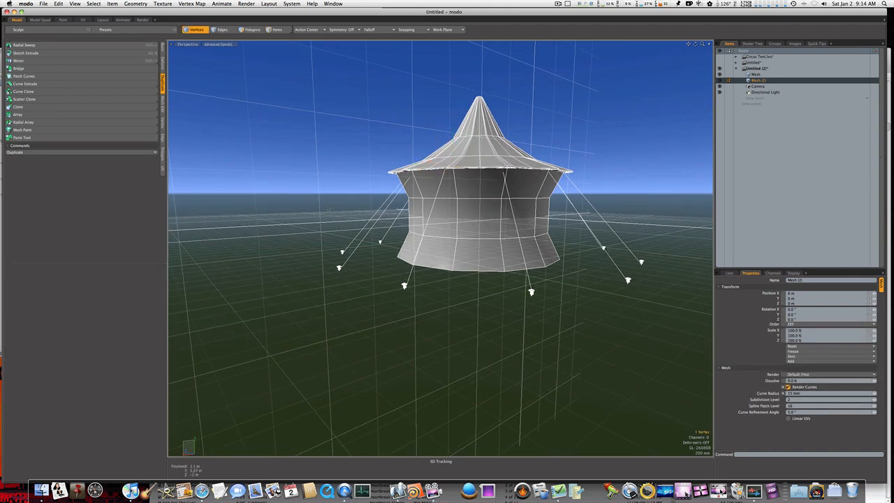
Lasso-select the upper-end vertices of all the guy ropes and move them together to meet the roof's edge.
right_drag(381, 142, 598, 187)
alt+drag(578, 193, 432, 179)
key(w)
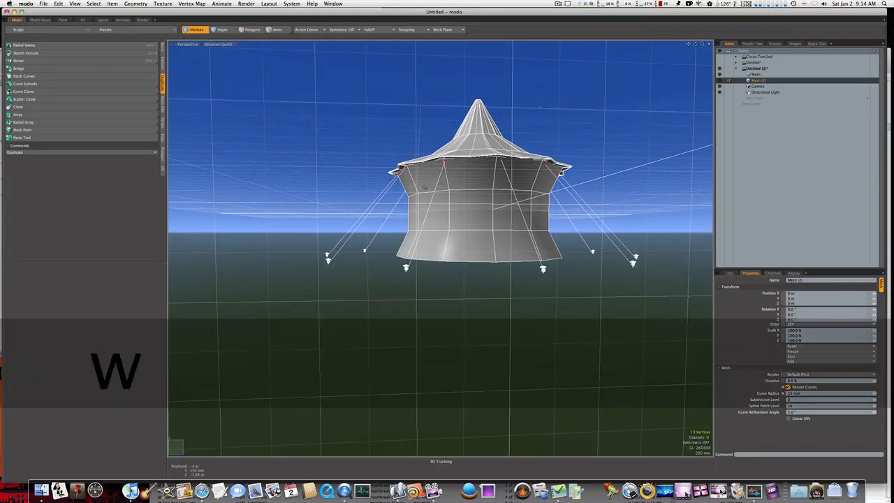
drag(479, 166, 489, 206)
key(space)
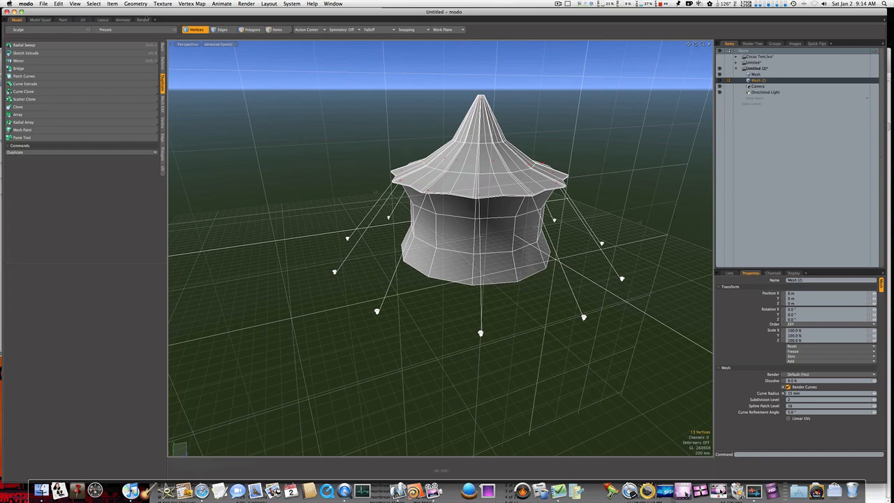
Inspect how the guy ropes meet the roof in the render preview from a slightly rotated camera angle.
click(143, 20)
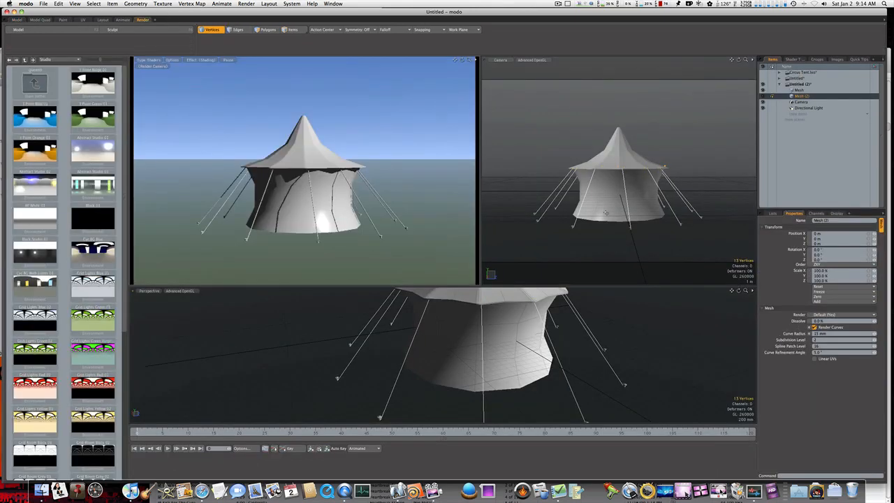
alt+drag(627, 230, 585, 227)
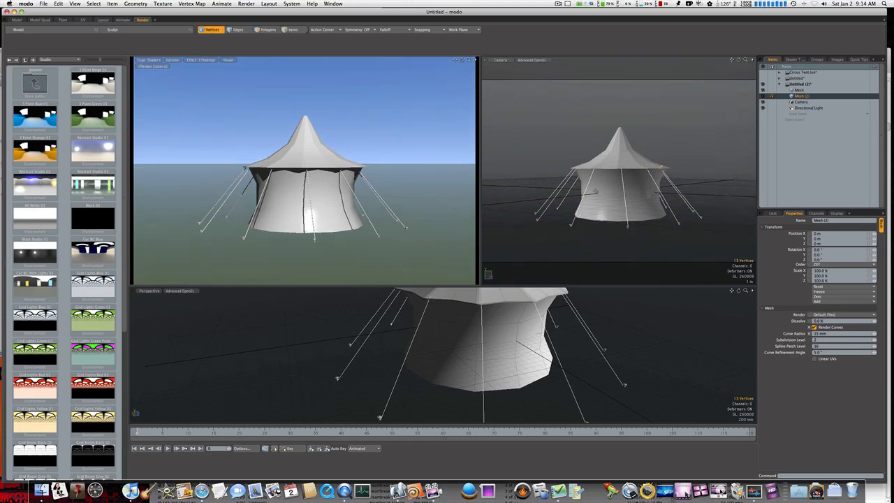
click(16, 20)
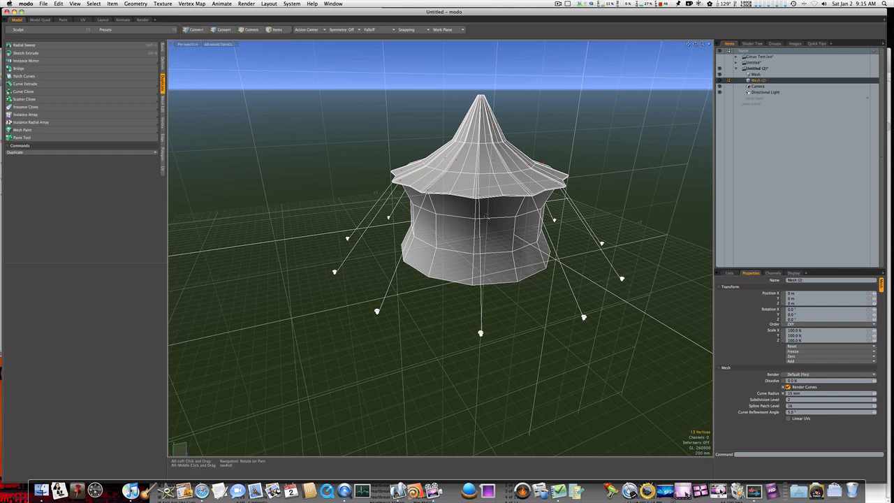
Select the whole roof in the tent mesh and convert its polygons to subdivision surfaces.
scroll(499, 161, up, 6)
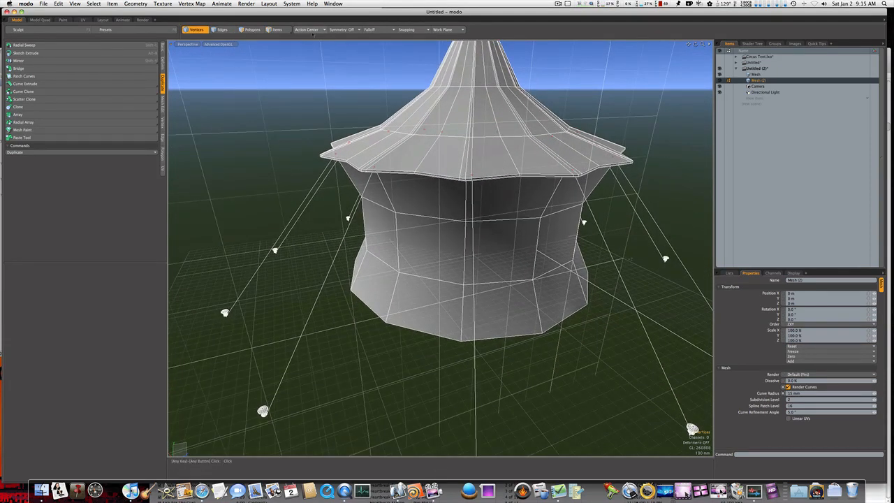
click(253, 29)
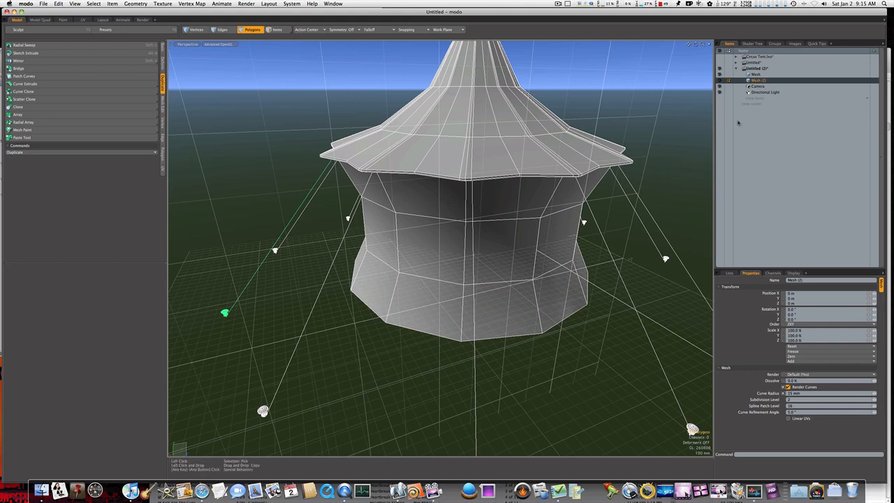
click(757, 74)
double_click(516, 164)
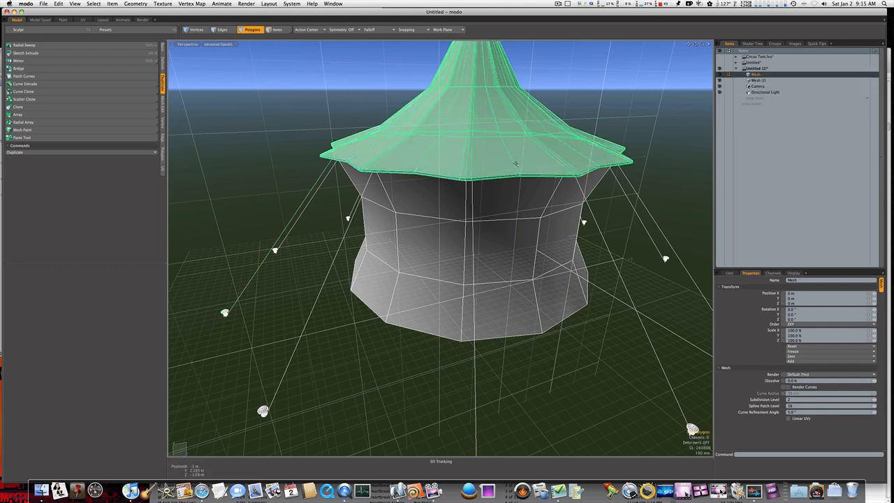
key(Tab)
click(636, 110)
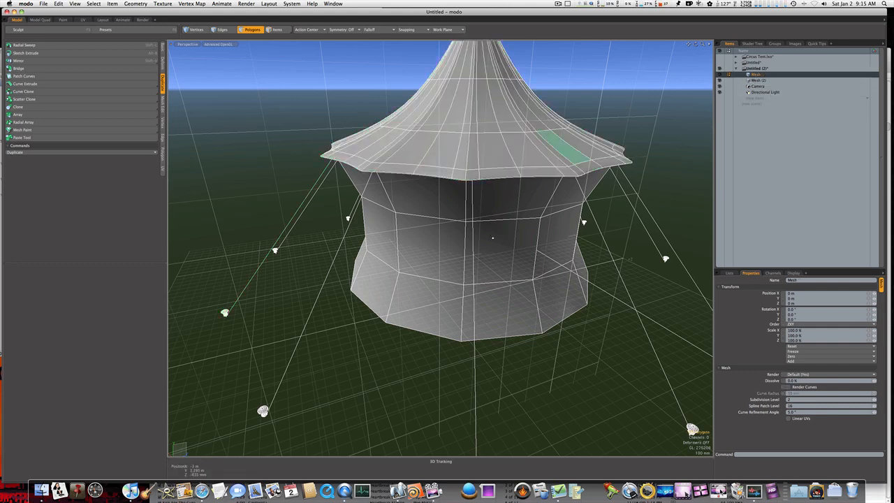
Convert the tent's connected wall polygons to subdivision surfaces and check the smoothed tent in the render preview.
double_click(448, 277)
key(Tab)
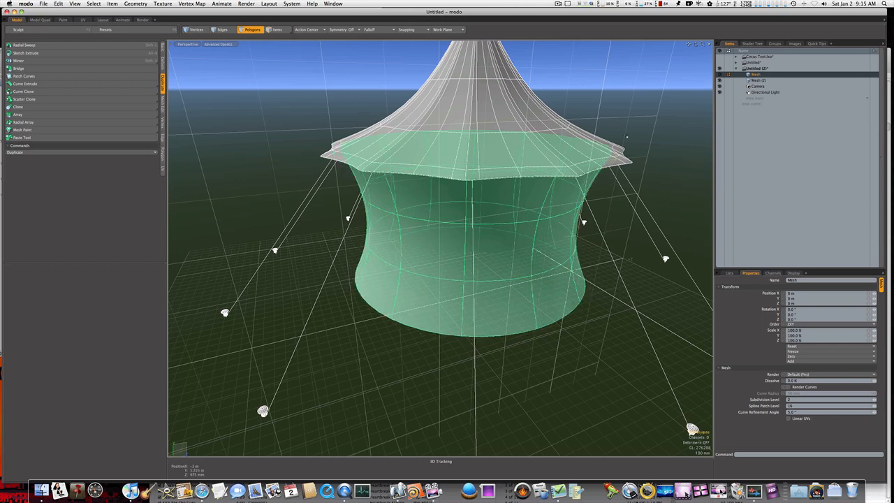
click(626, 137)
click(142, 20)
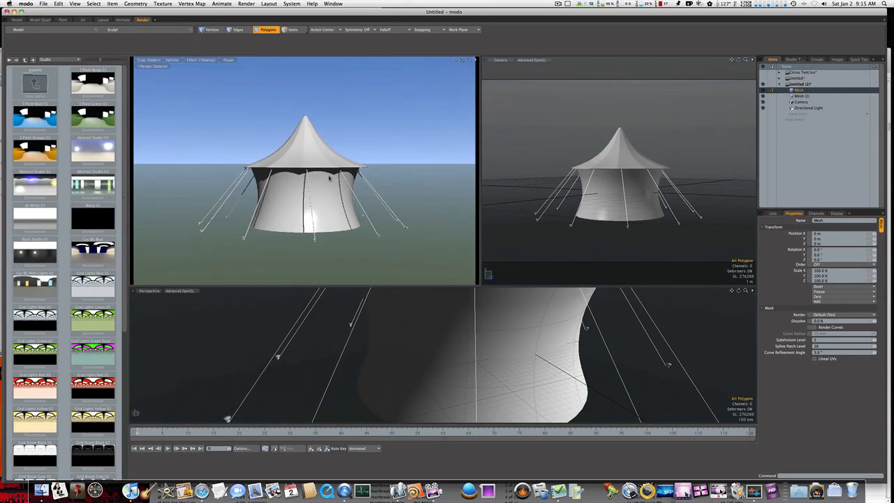
click(18, 20)
Select every other vertical wall strip around the tent and assign the selection a blue material with colour 0.02, 0.04, 0.99.
click(429, 197)
scroll(430, 196, up, 3)
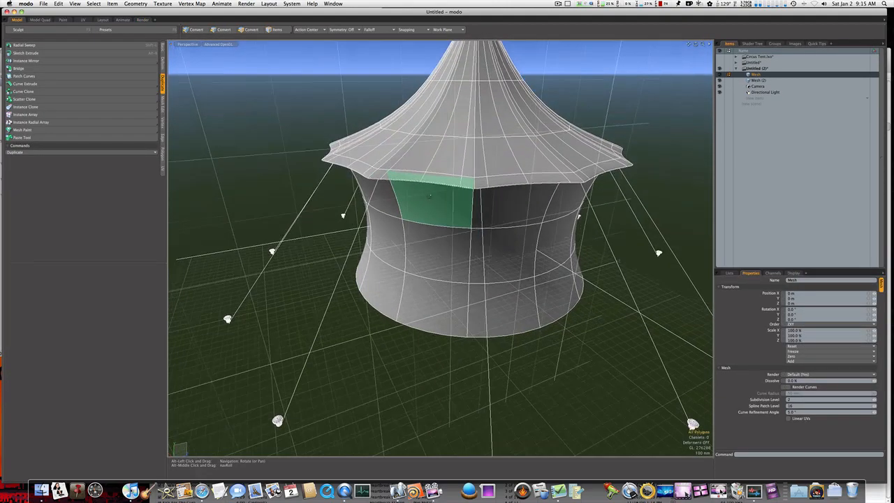
mouse_move(429, 197)
alt+mouse_down()
mouse_move(434, 213)
mouse_move(438, 190)
alt+mouse_up()
drag(439, 299, 447, 182)
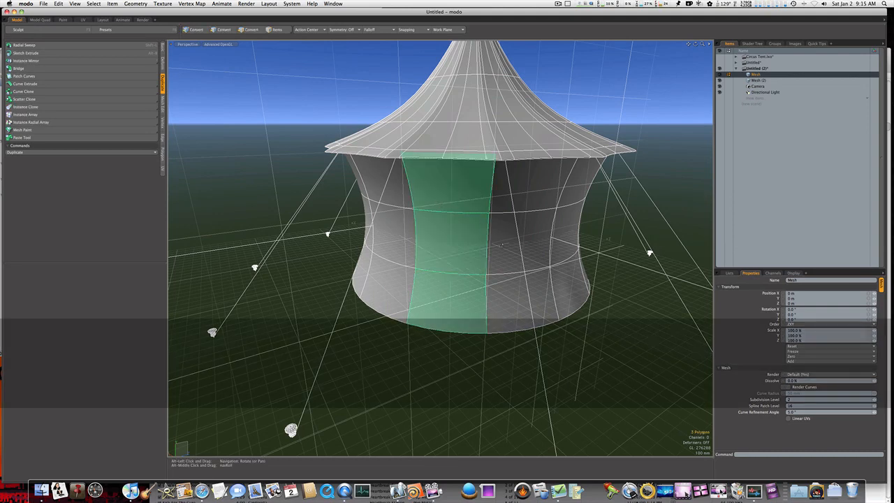
alt+drag(501, 245, 458, 245)
mouse_move(603, 323)
shift+mouse_down()
mouse_move(615, 218)
mouse_move(516, 333)
shift+mouse_up()
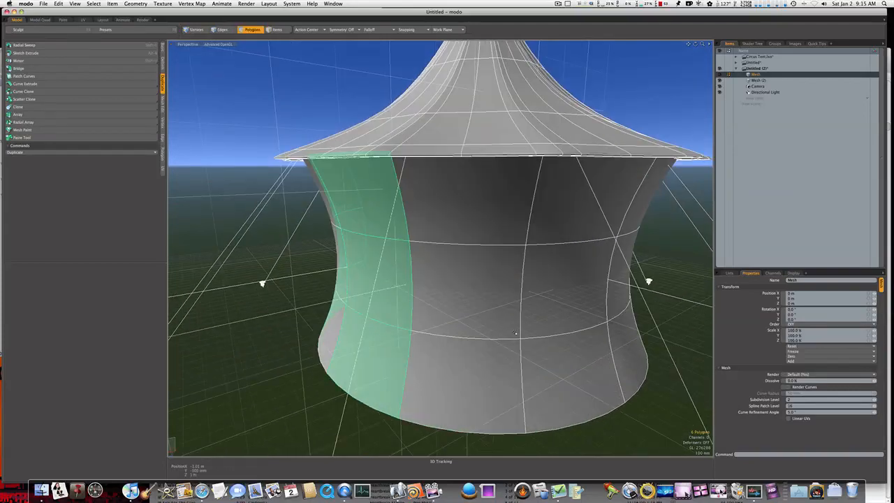
shift+drag(563, 359, 571, 234)
mouse_move(558, 363)
ctrl+alt+mouse_down()
mouse_move(535, 365)
mouse_move(447, 263)
mouse_move(449, 190)
ctrl+alt+mouse_up()
mouse_move(511, 261)
alt+mouse_down()
mouse_move(421, 273)
mouse_move(420, 203)
alt+mouse_up()
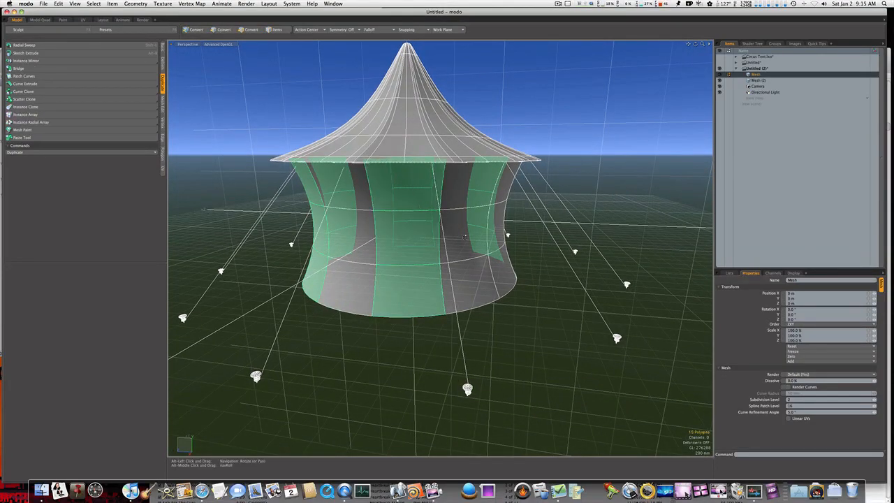
alt+drag(464, 238, 421, 226)
shift+drag(433, 276, 441, 185)
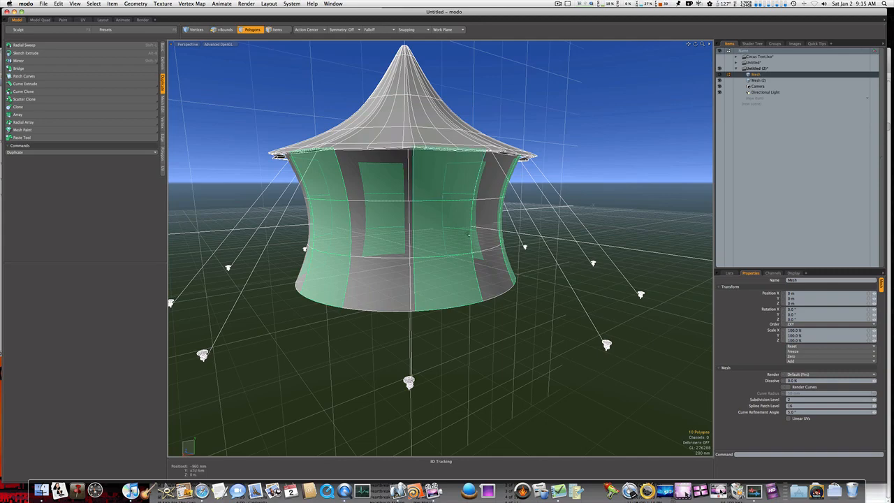
alt+drag(468, 235, 408, 247)
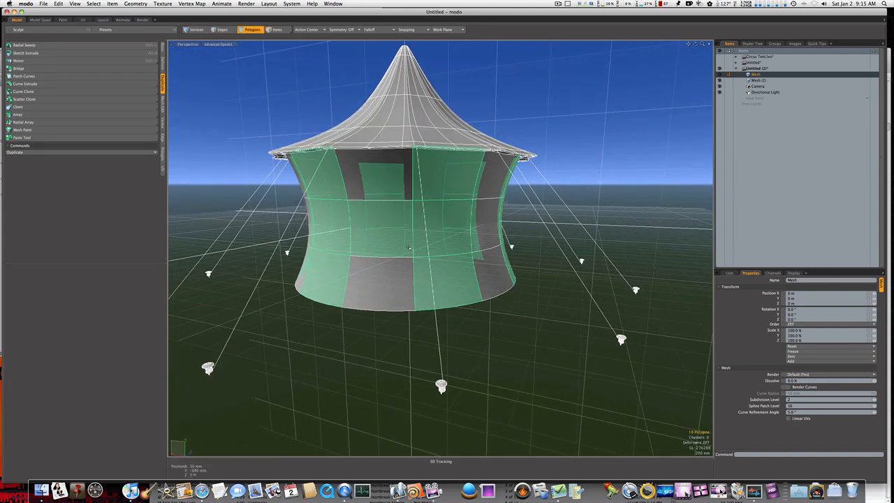
alt+drag(394, 236, 436, 357)
key(m)
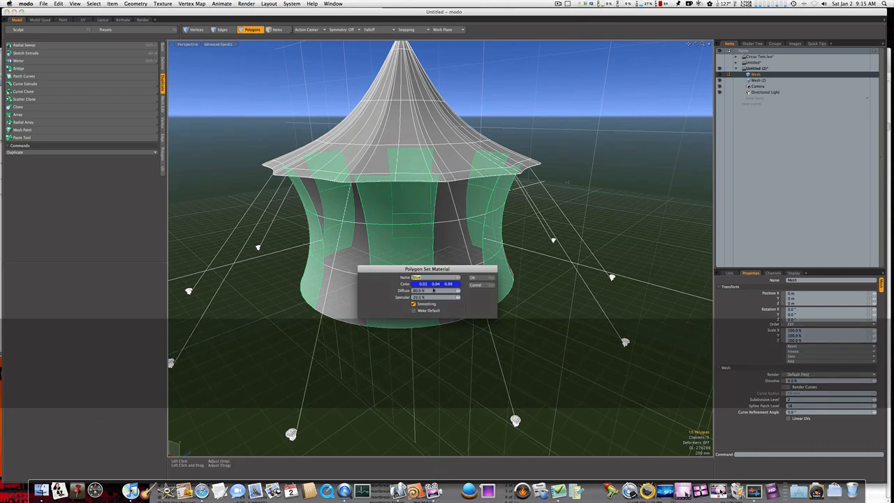
click(484, 278)
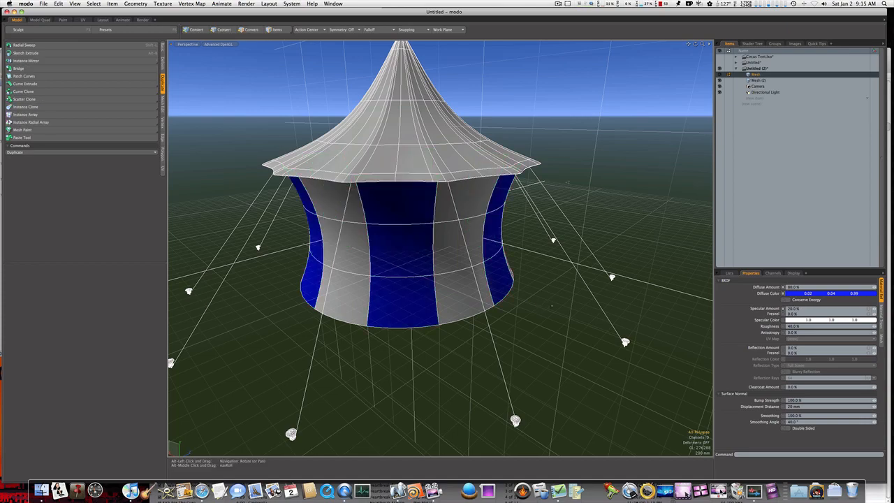
Select the roof strips above the blue wall panels, deselecting stray polygons, and assign them the same blue material.
alt+drag(484, 278, 497, 285)
alt+drag(428, 131, 465, 146)
alt+drag(402, 199, 395, 140)
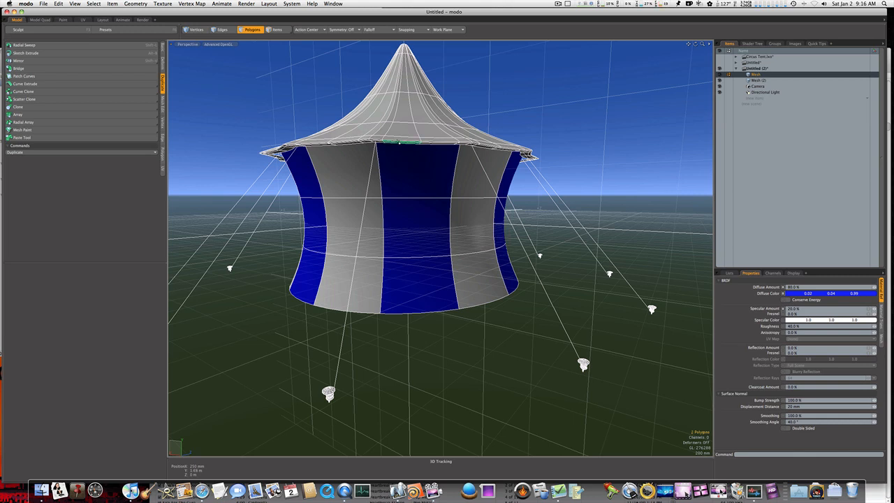
key(l)
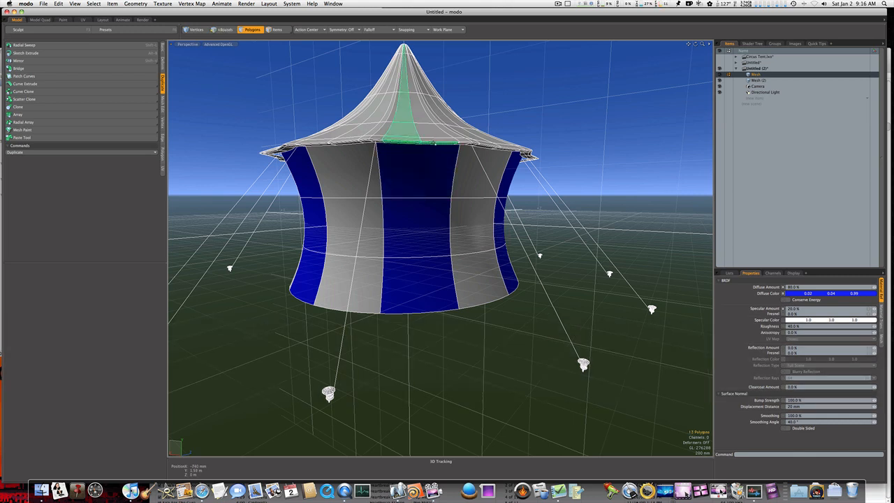
key(l)
mouse_move(435, 142)
alt+mouse_down()
mouse_move(416, 158)
mouse_move(411, 185)
mouse_move(419, 230)
mouse_move(408, 173)
mouse_move(429, 241)
mouse_move(403, 262)
alt+mouse_up()
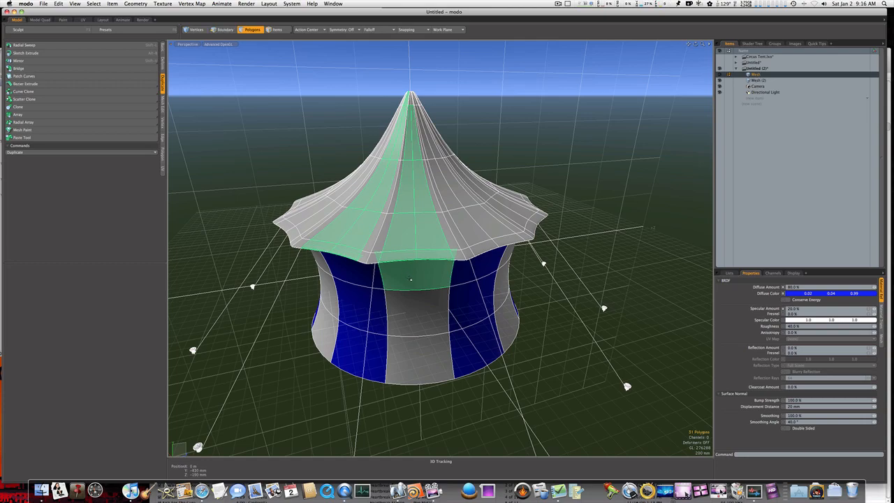
ctrl+click(410, 280)
mouse_move(412, 279)
alt+mouse_down()
mouse_move(398, 274)
mouse_move(455, 241)
mouse_move(448, 224)
mouse_move(470, 207)
mouse_move(479, 157)
mouse_move(477, 173)
alt+mouse_up()
ctrl+click(405, 291)
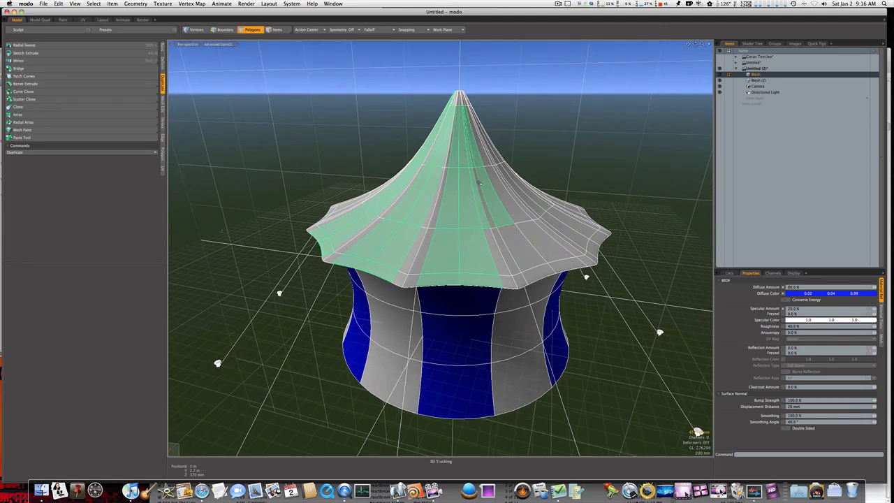
ctrl+click(479, 183)
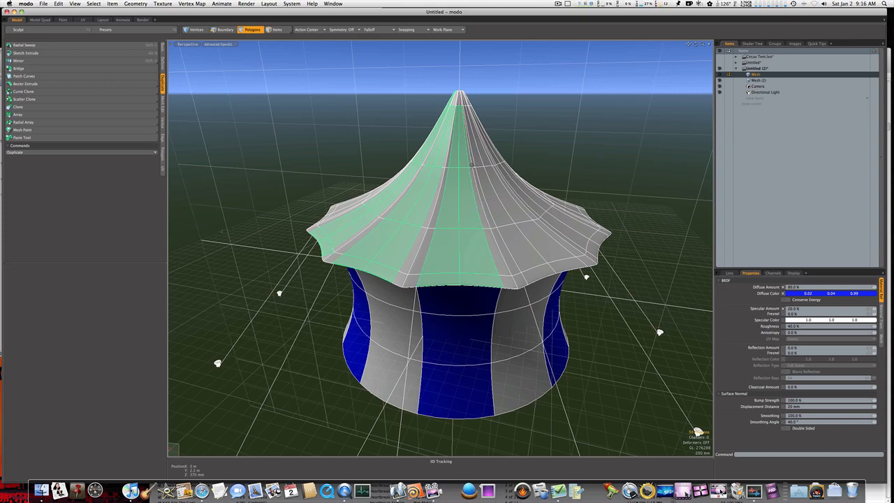
mouse_move(472, 178)
alt+mouse_down()
mouse_move(445, 173)
mouse_move(463, 182)
alt+mouse_up()
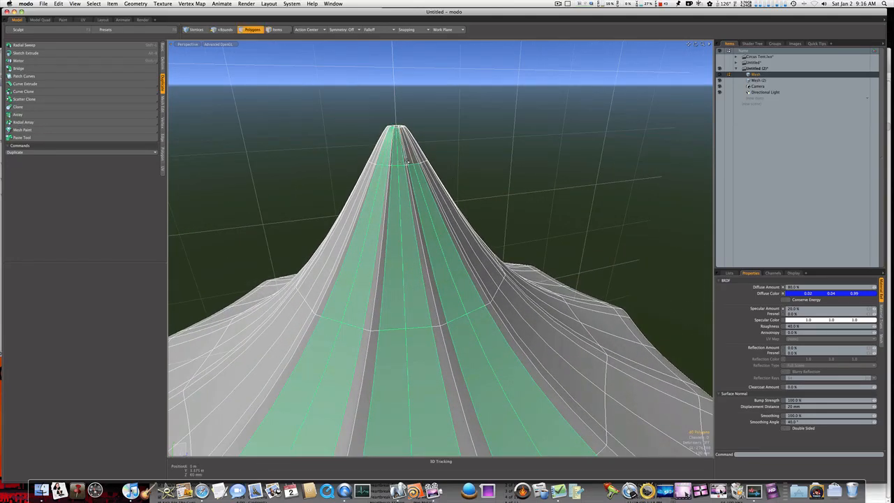
alt+drag(425, 169, 451, 205)
scroll(451, 205, down, 3)
alt+drag(188, 440, 224, 401)
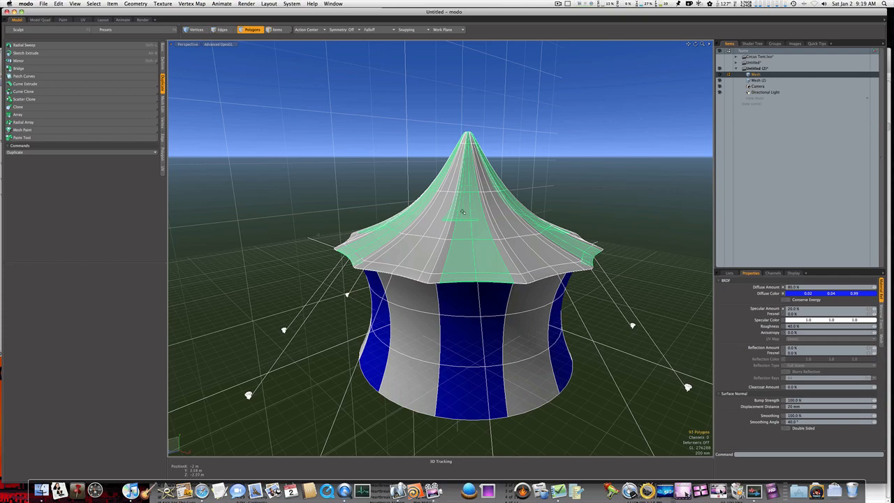
alt+drag(459, 214, 485, 297)
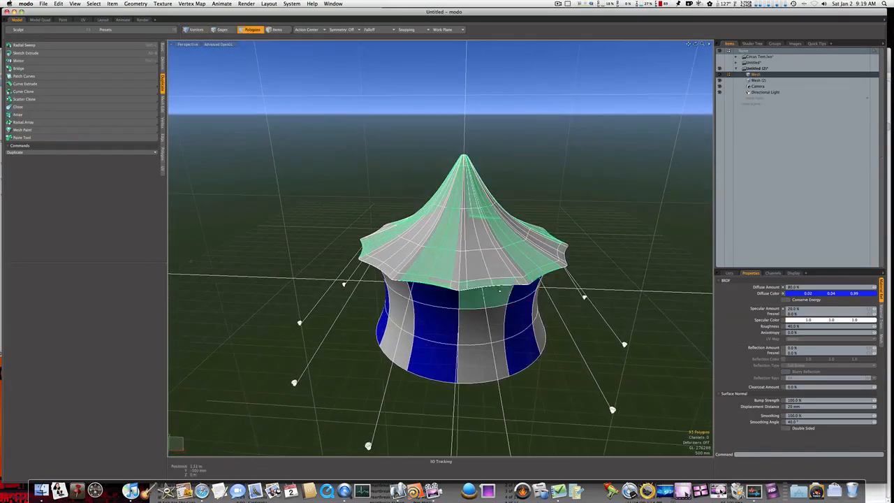
key(m)
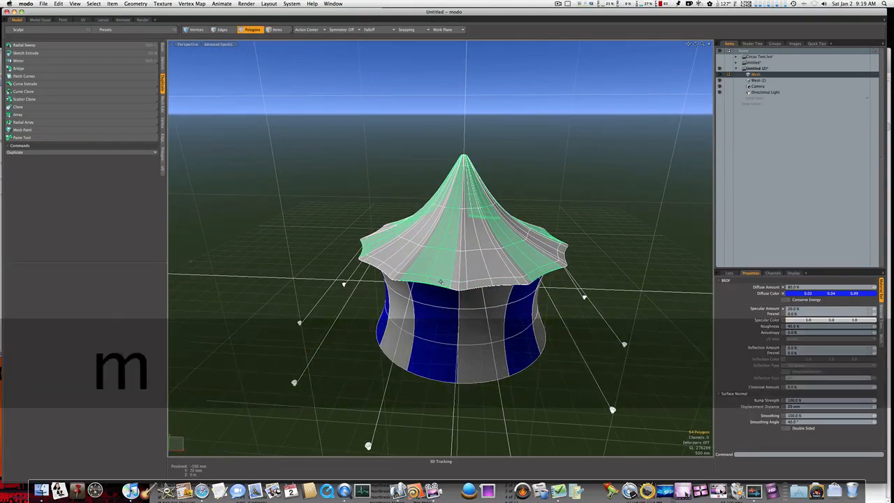
click(482, 278)
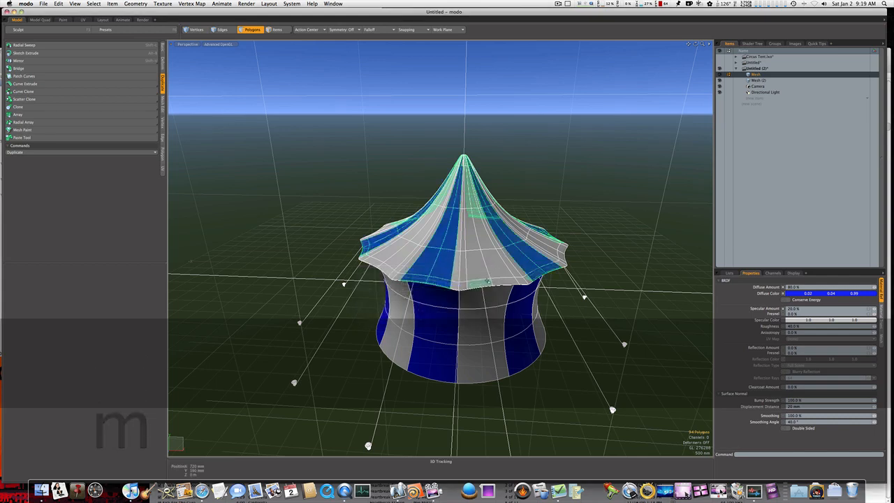
alt+drag(497, 264, 547, 255)
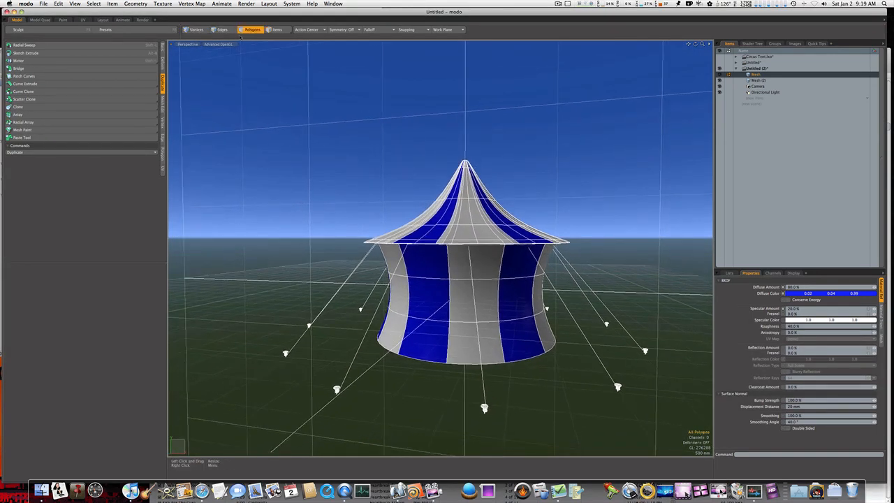
Enable indirect illumination in the render's global illumination settings, keeping the live render preview of the striped tent in view.
click(142, 19)
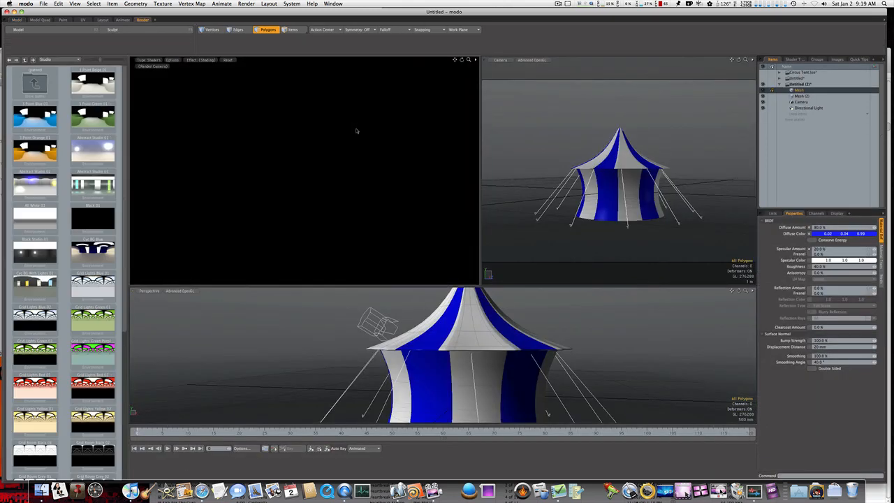
click(792, 59)
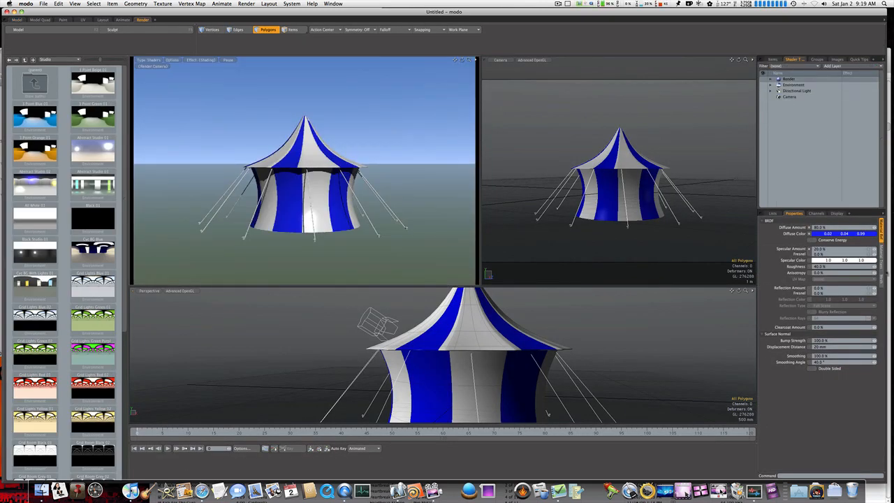
click(788, 78)
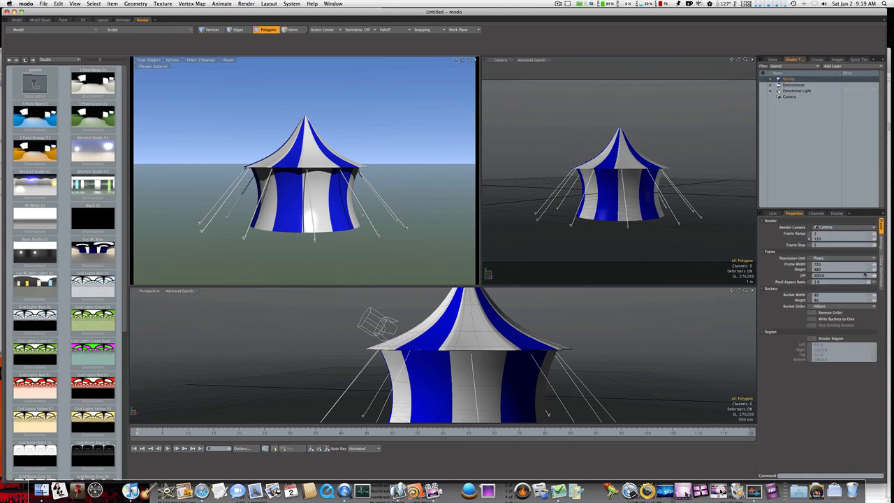
click(881, 271)
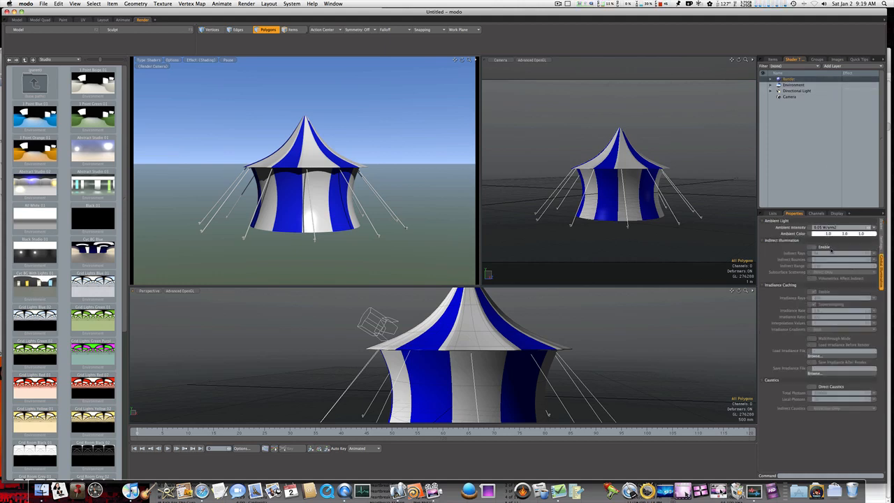
click(813, 247)
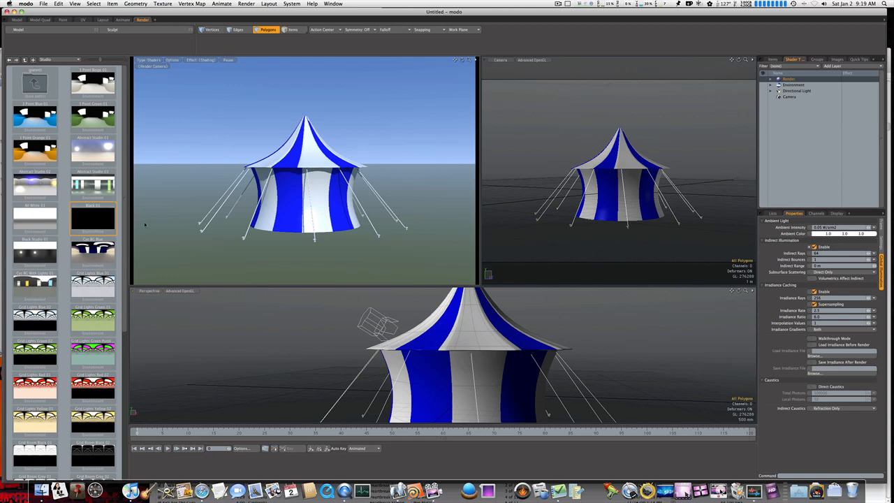
Apply the Black 01 environment preset to the scene and reframe the render camera closer around the tent.
drag(144, 224, 145, 224)
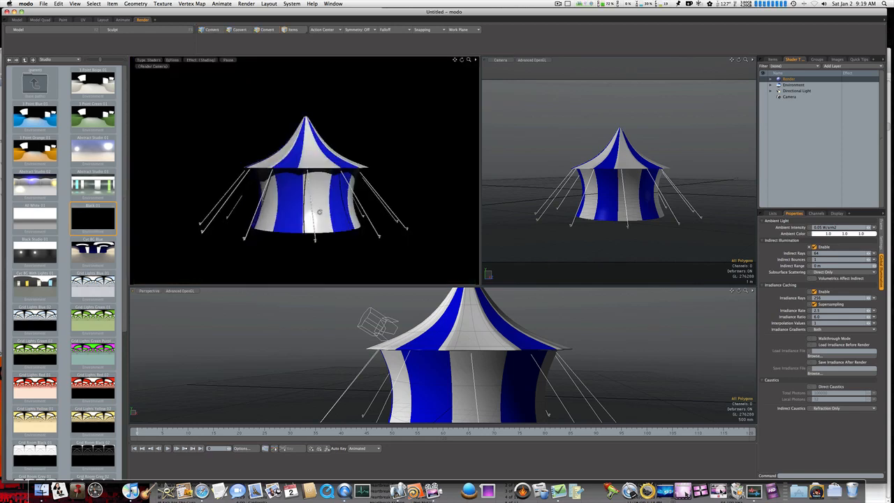
mouse_move(319, 212)
alt+mouse_down()
mouse_move(265, 210)
mouse_move(313, 219)
mouse_move(317, 201)
mouse_move(312, 207)
alt+mouse_up()
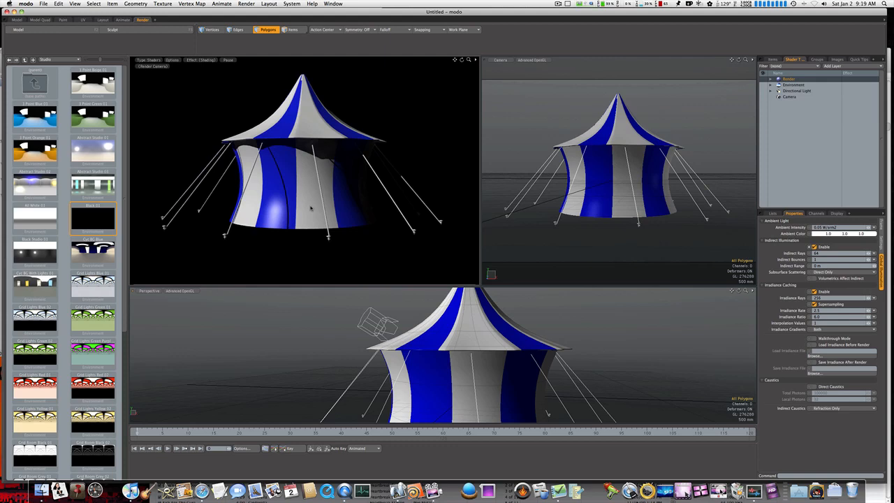
alt+drag(310, 208, 329, 192)
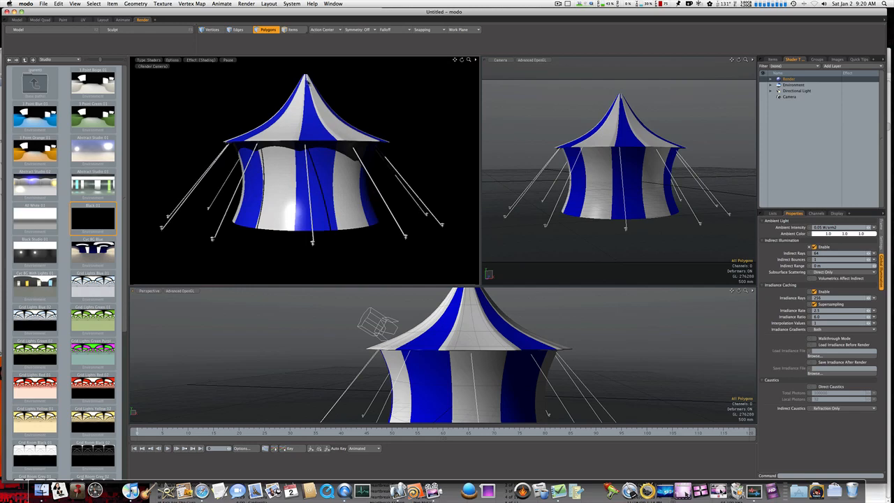
scroll(598, 110, up, 3)
alt+shift+drag(604, 101, 633, 214)
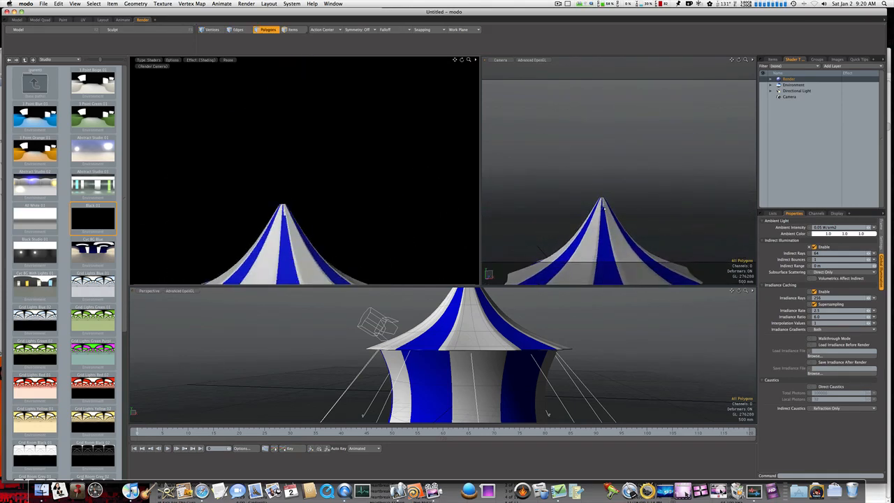
click(604, 207)
key(m)
key(Escape)
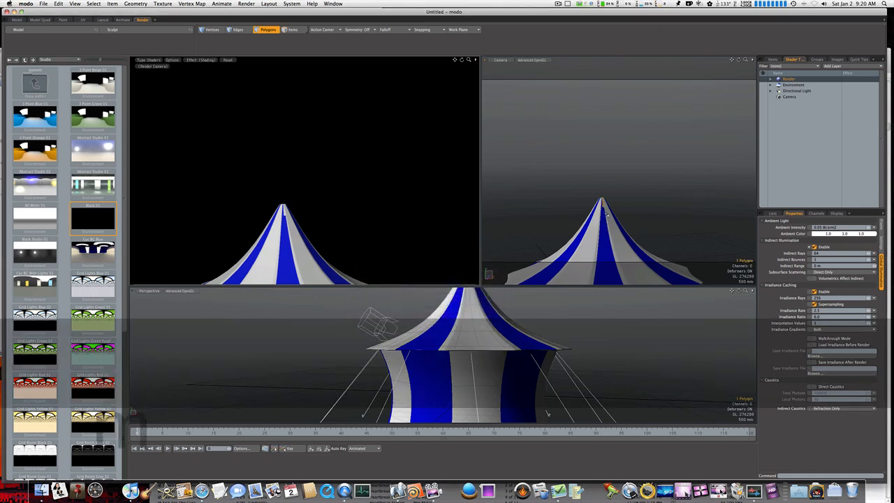
Frame the whole tent with its guy ropes in the render camera and render the current frame.
ctrl+alt+drag(378, 241, 227, 138)
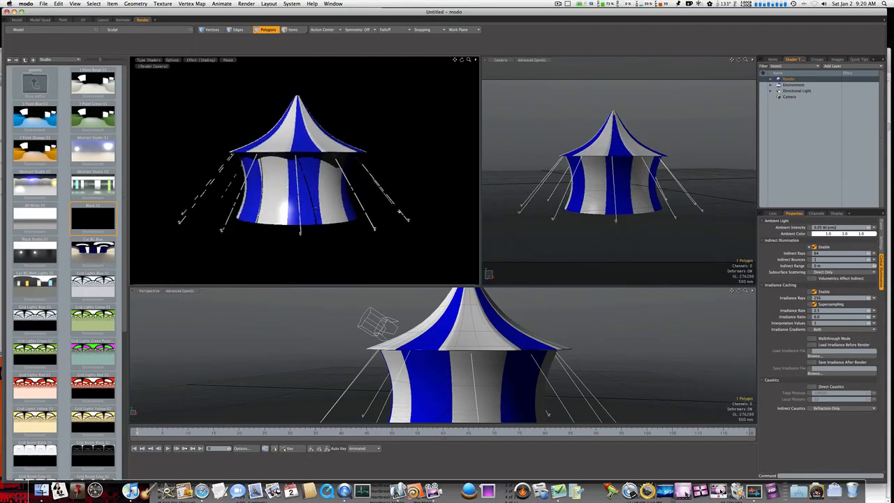
ctrl+alt+drag(302, 204, 317, 202)
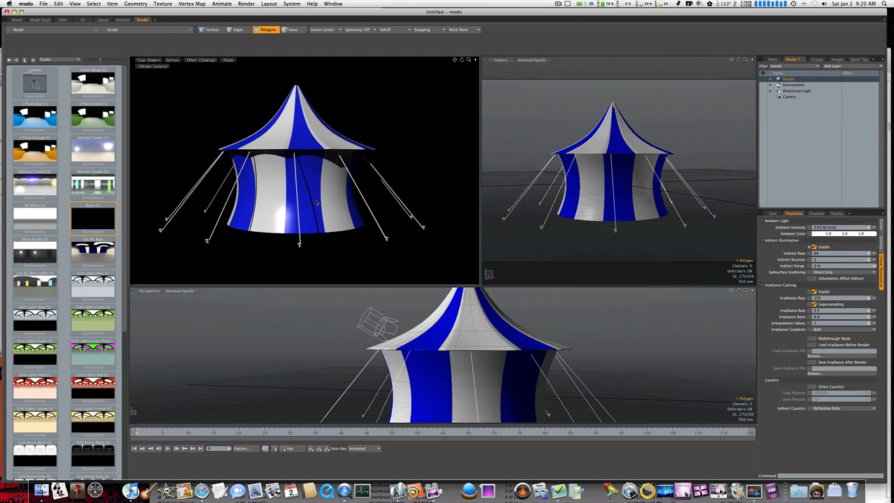
key(F9)
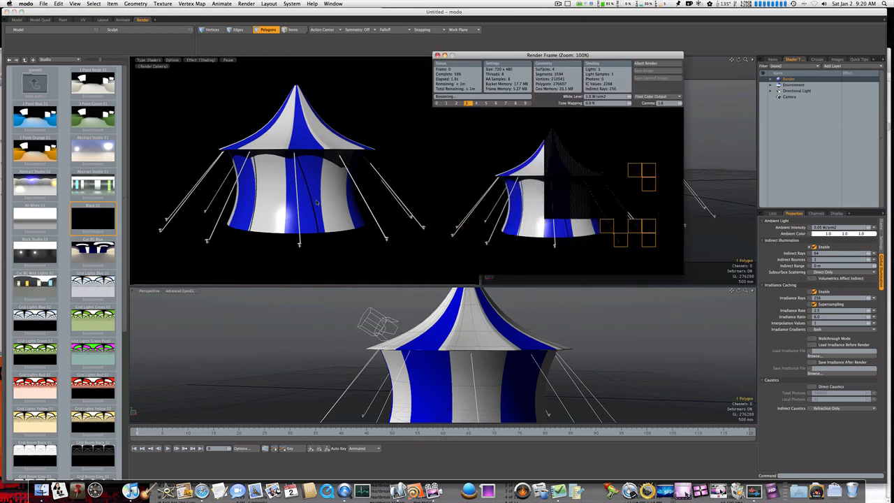